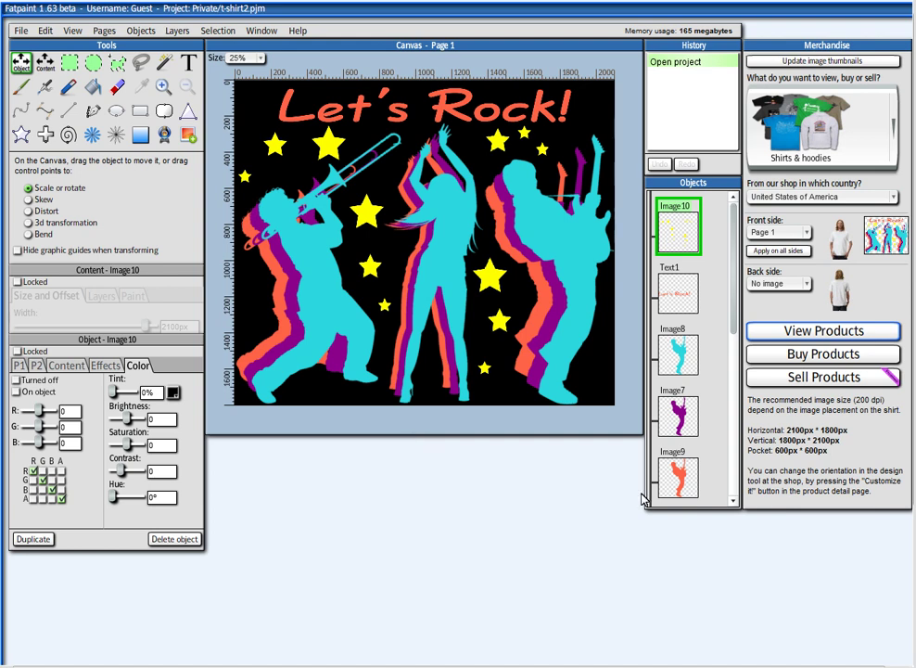
Step: Preview the t-shirt2 design on the shirt products in the editor and inspect the enlarged black long-sleeve shirt
left_click(797, 331)
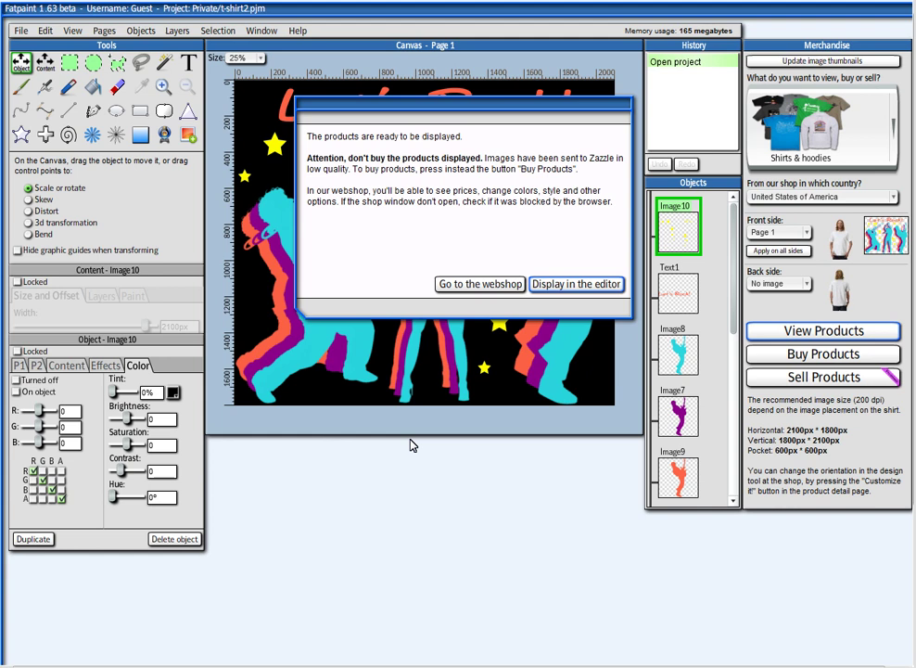
left_click(575, 287)
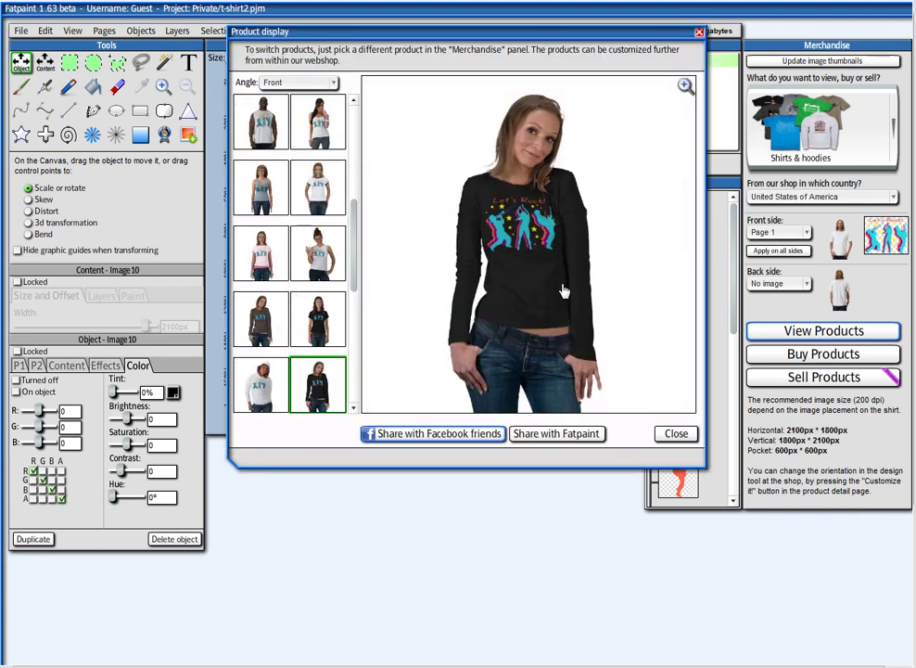
left_click(684, 85)
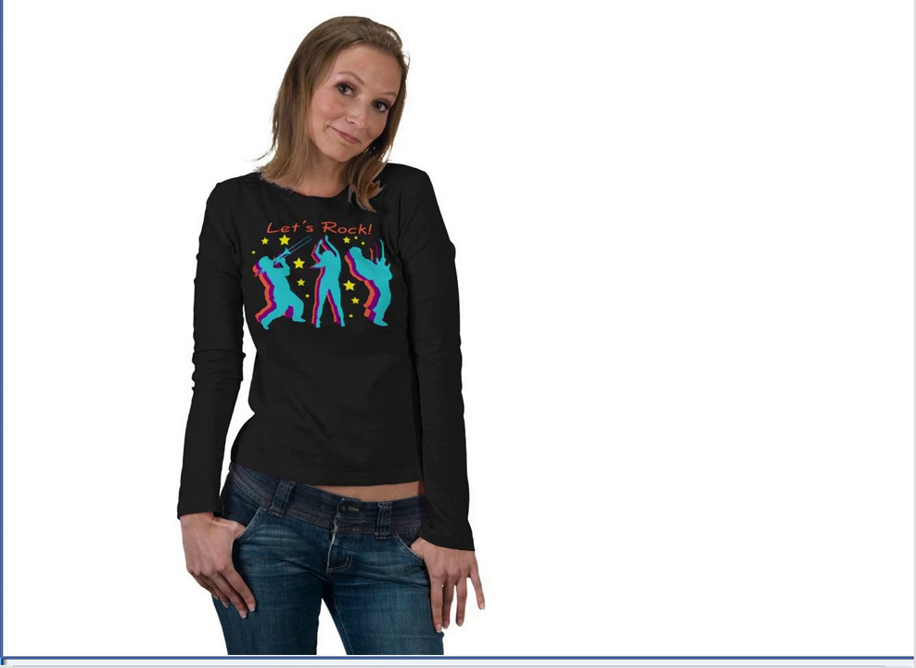
left_click(718, 32)
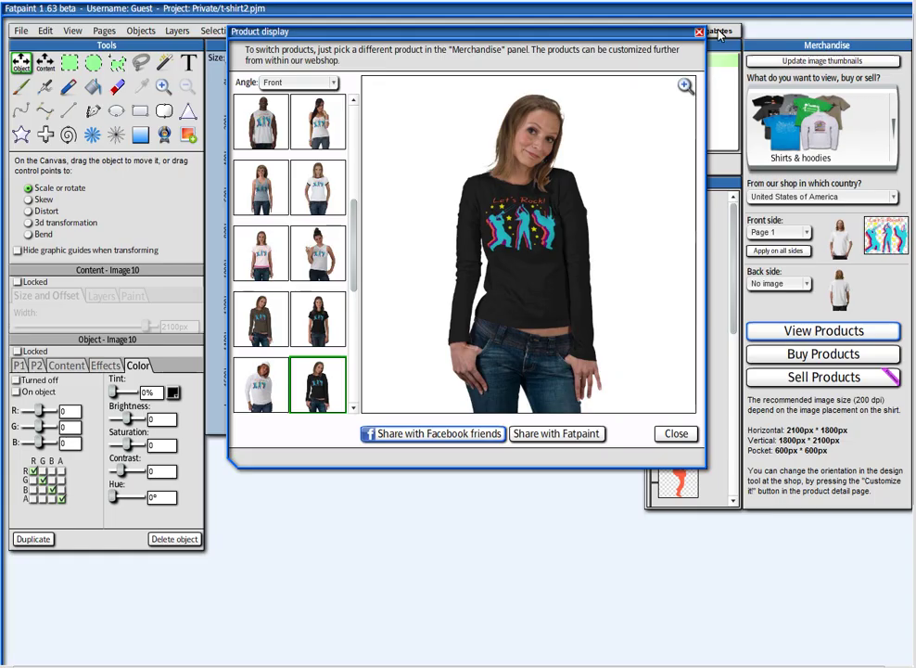
left_click(676, 434)
Step: Close the current project and create a new private project named t-shirt3
left_click(22, 37)
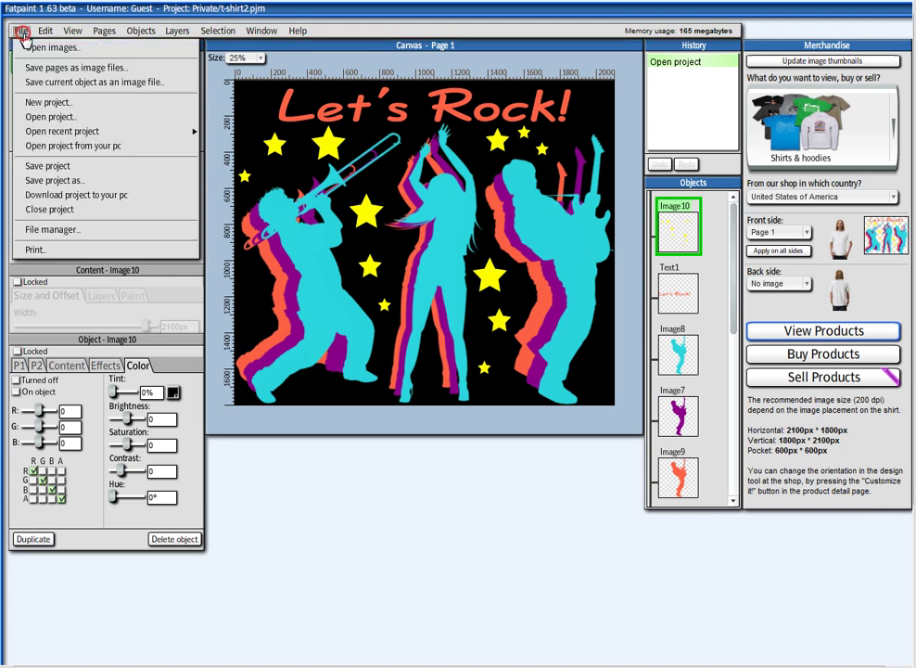
left_click(68, 209)
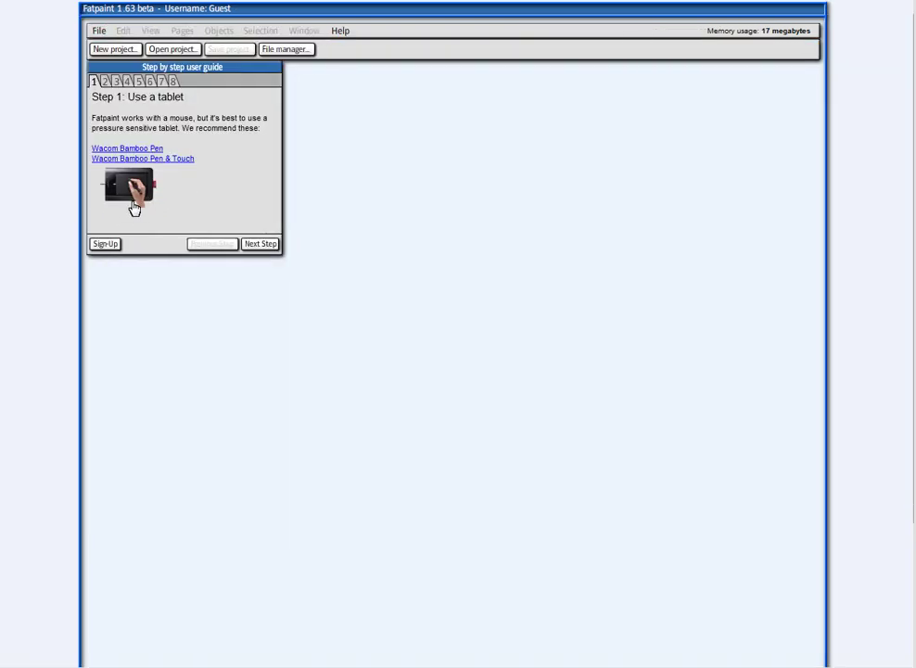
left_click(109, 52)
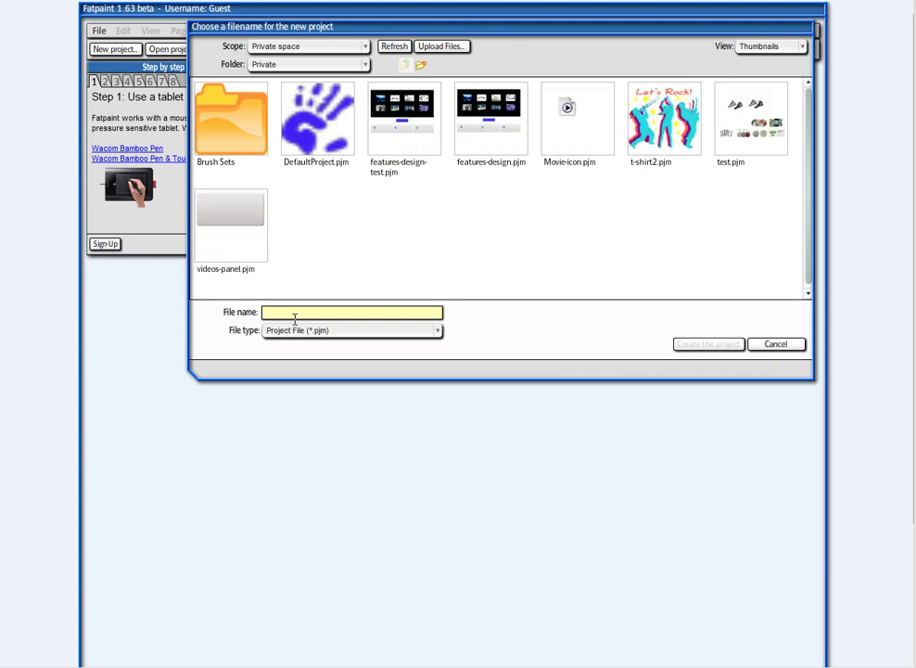
type("t")
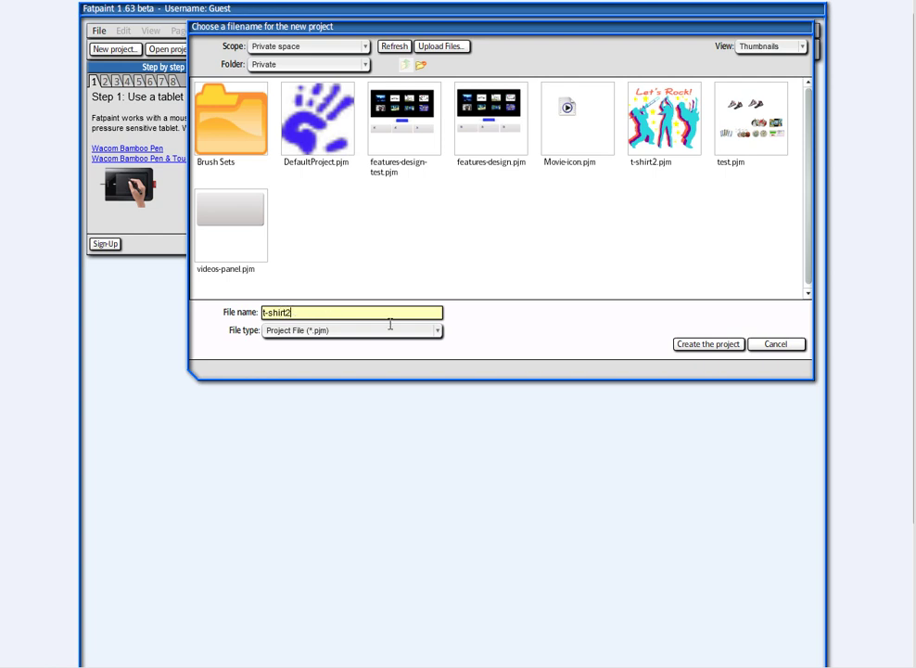
type("-shirt2")
key("BackSpace")
type("3")
left_click(711, 349)
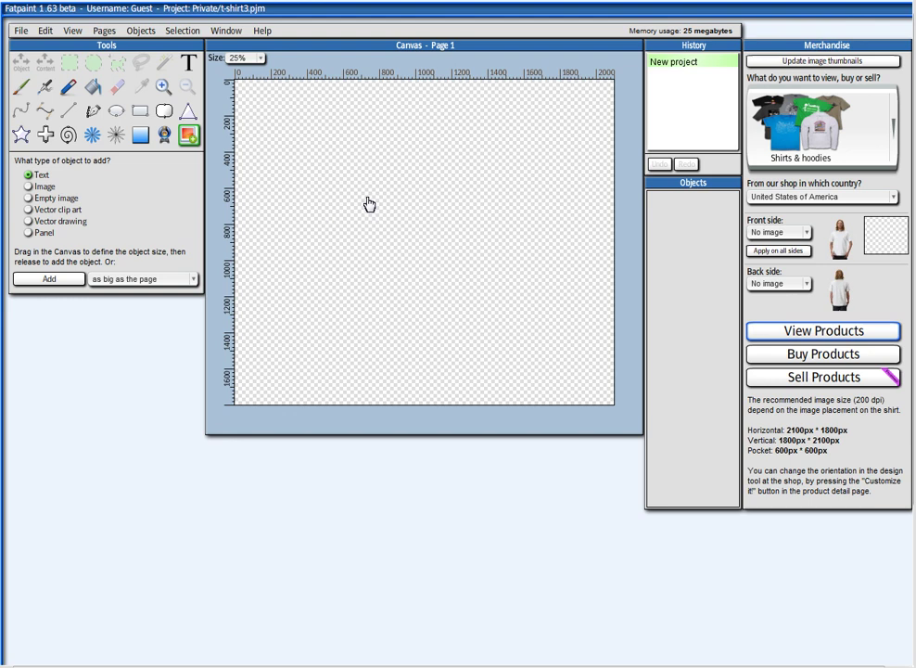
Step: Add the trombone player image Band_Silhouette_04.jpg from Wikimedia Commons to the page
right_click(367, 191)
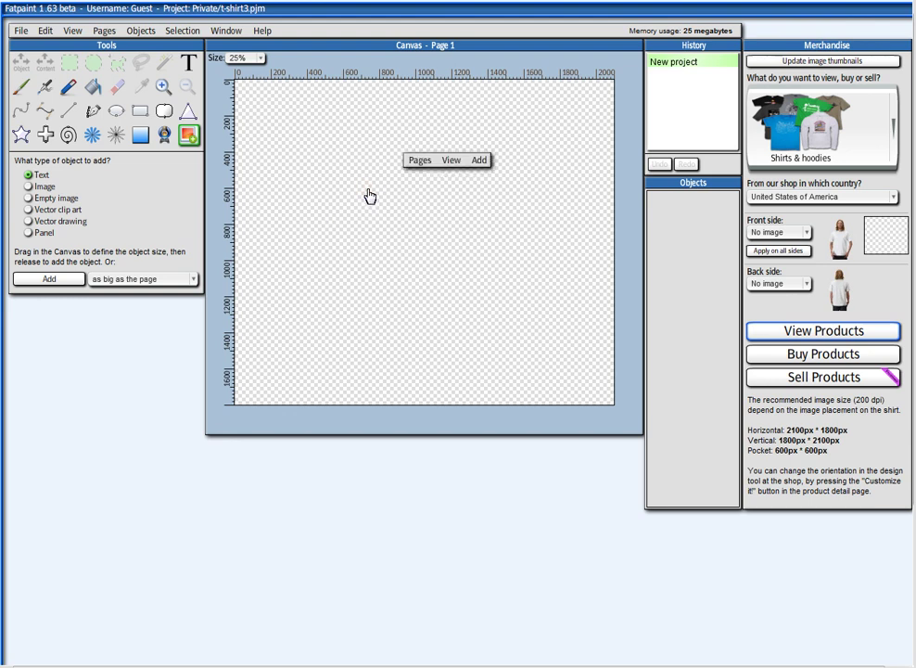
left_click(479, 160)
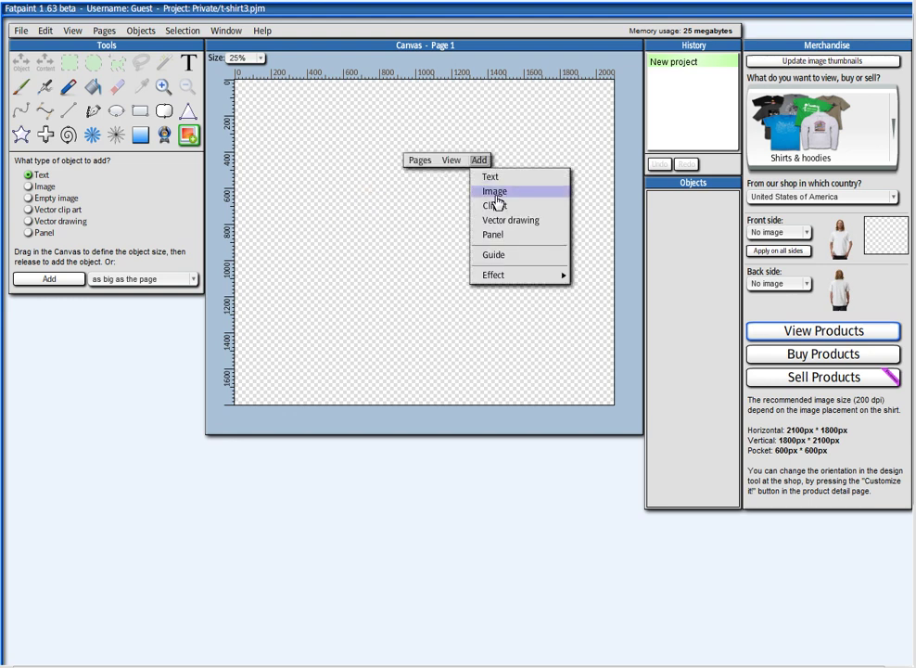
left_click(494, 194)
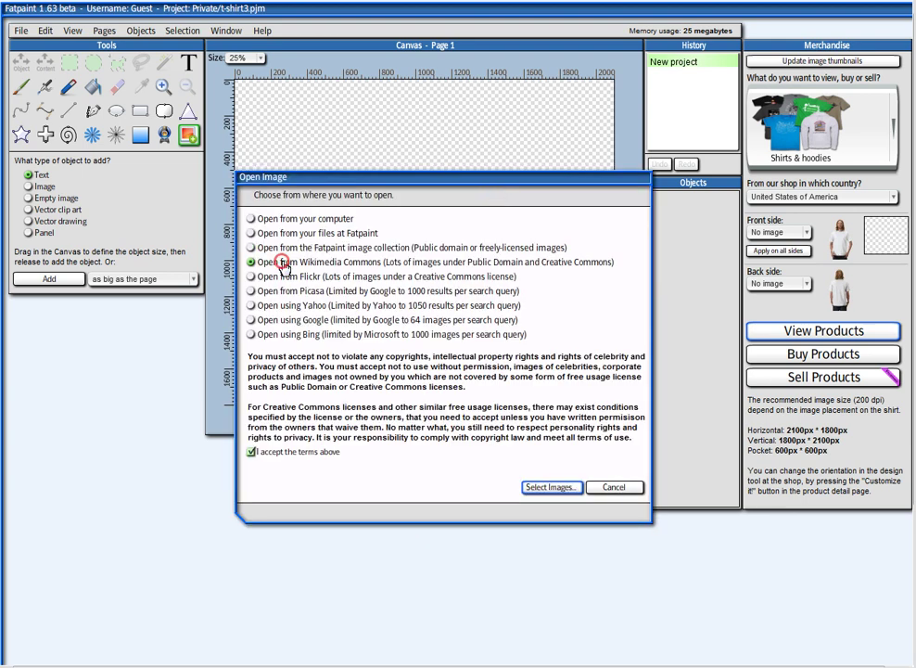
left_click(552, 488)
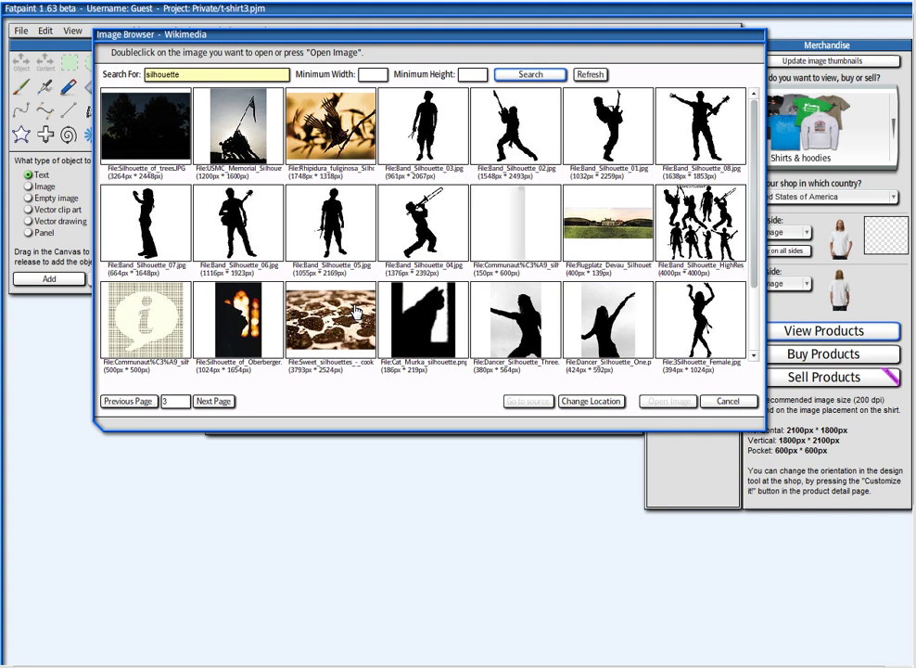
left_click(438, 204)
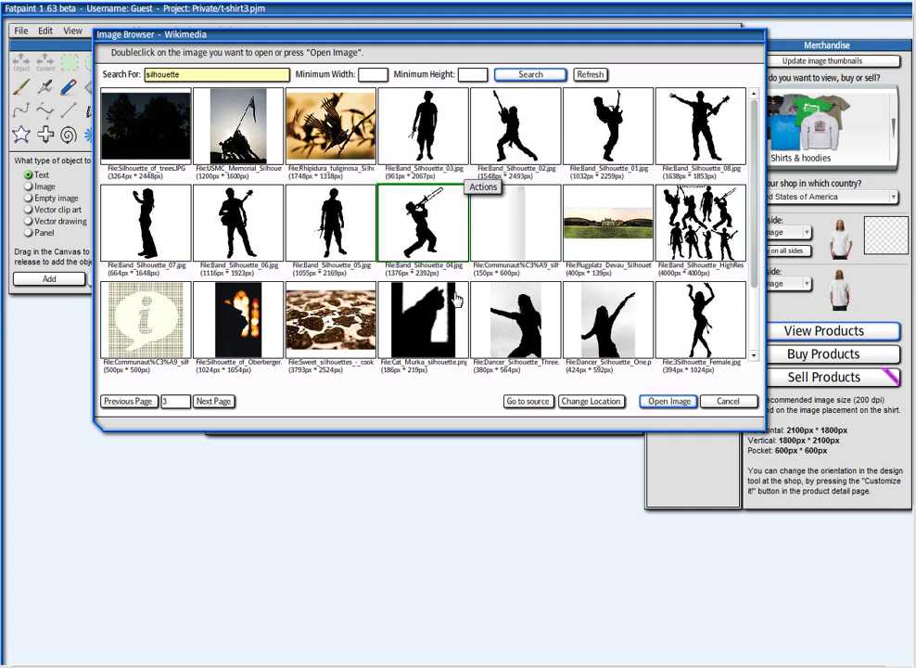
left_click(654, 406)
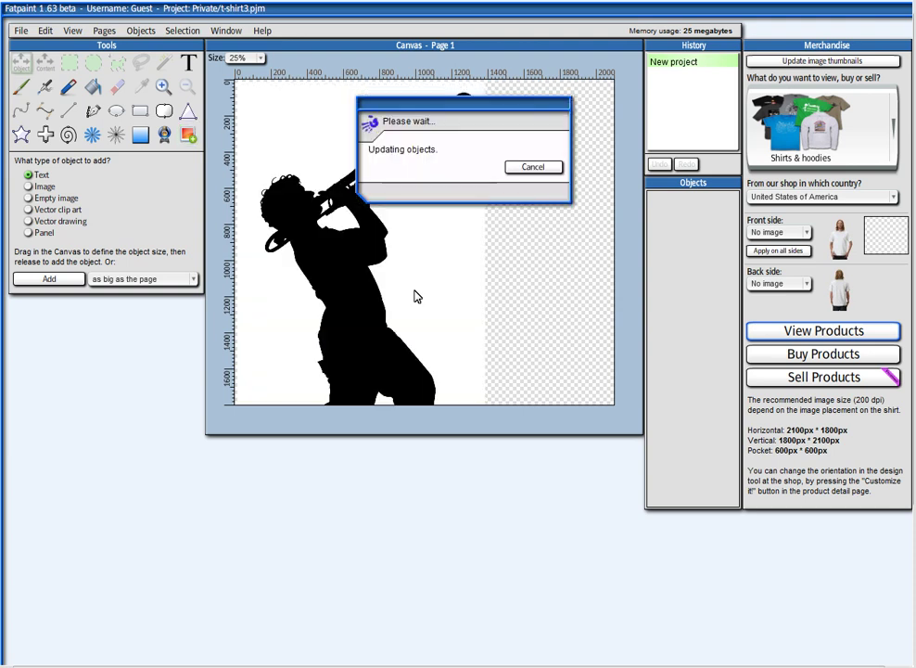
Step: Scale down the trombone player image and position it so the whole figure fits within the page
left_click_drag(484, 300, 408, 284)
left_click_drag(316, 259, 354, 270)
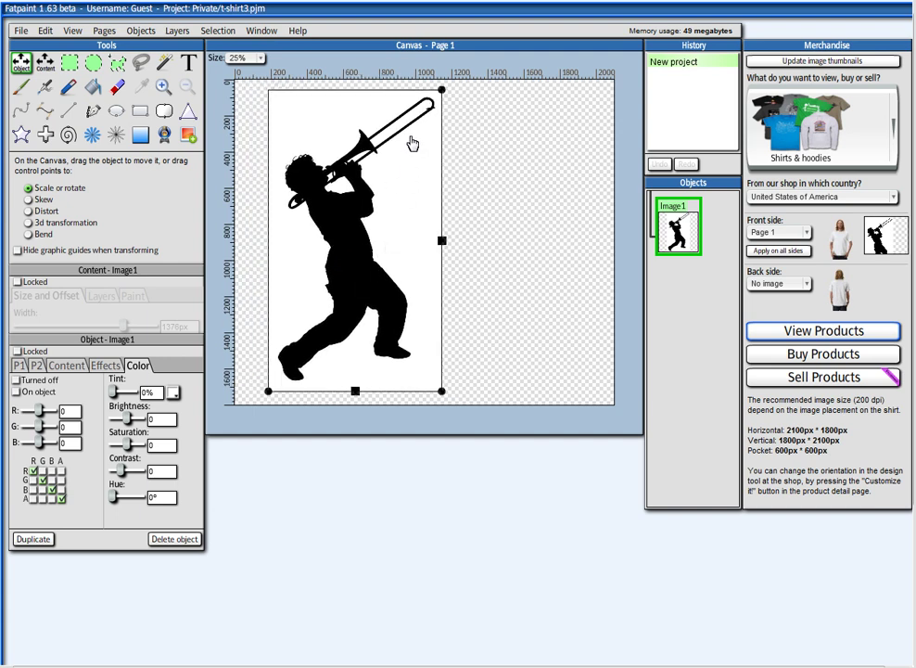
left_click(411, 276)
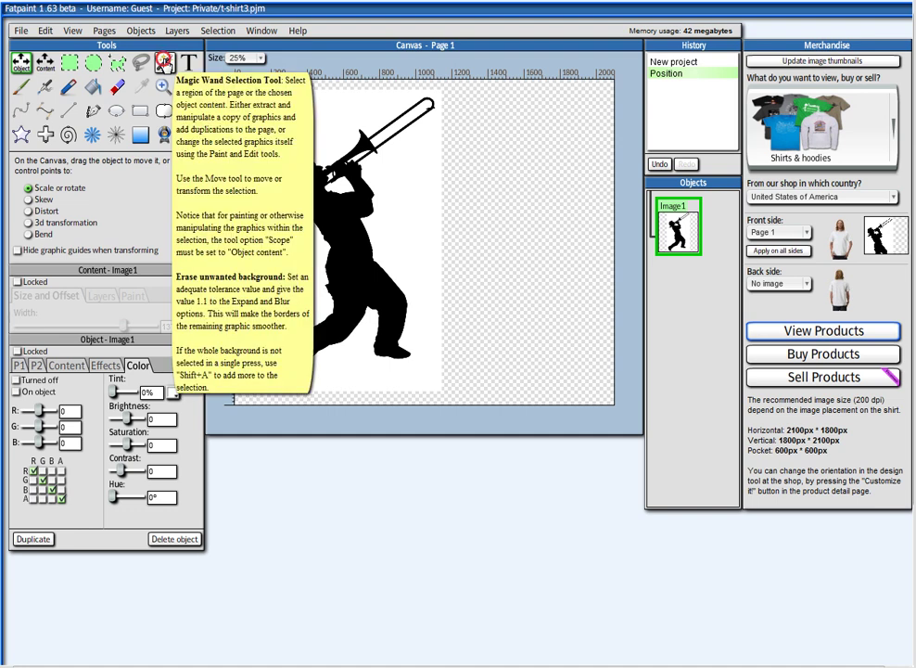
Step: Select the black trombone player with the Magic Wand, using the Object Content scope
left_click(165, 63)
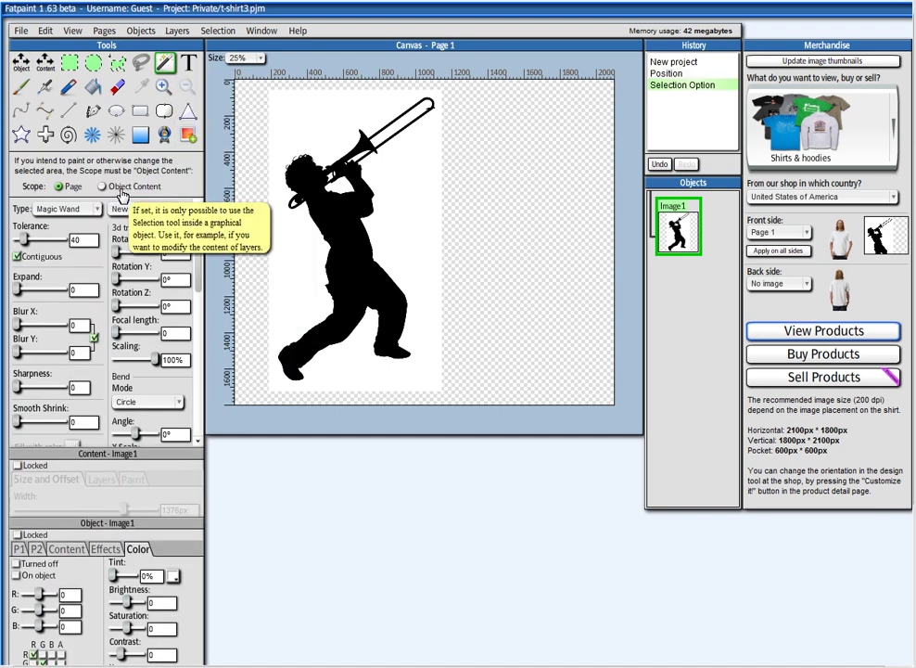
left_click(113, 187)
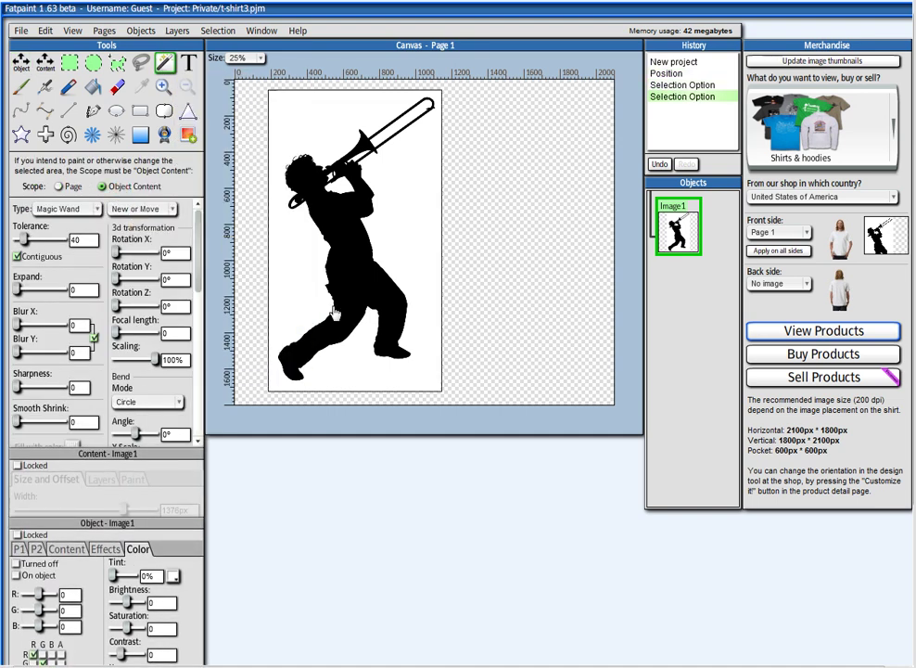
left_click(353, 243)
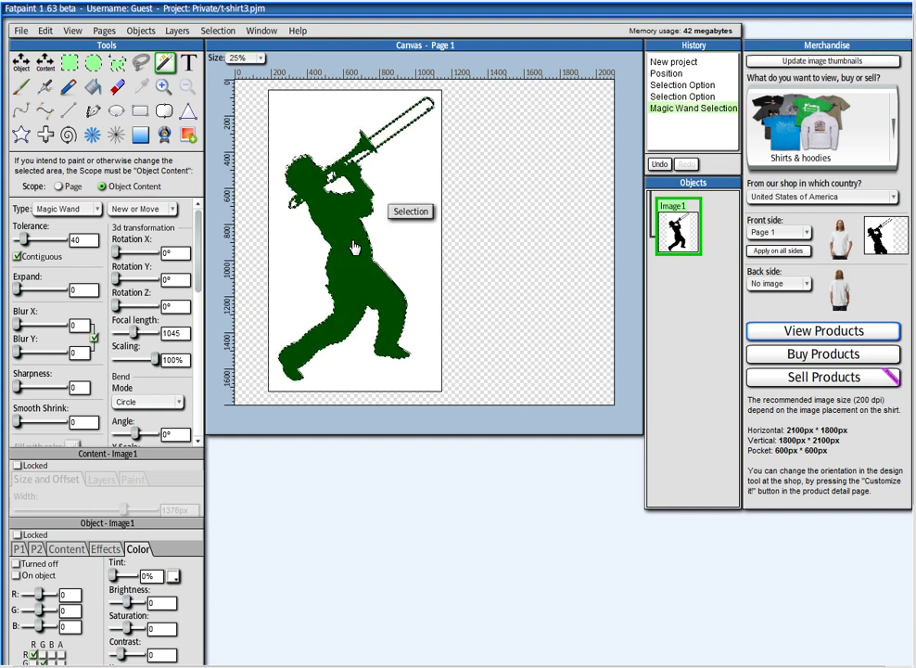
Step: Invert the selection to erase the white background around the trombone player, and deselect
left_click(402, 212)
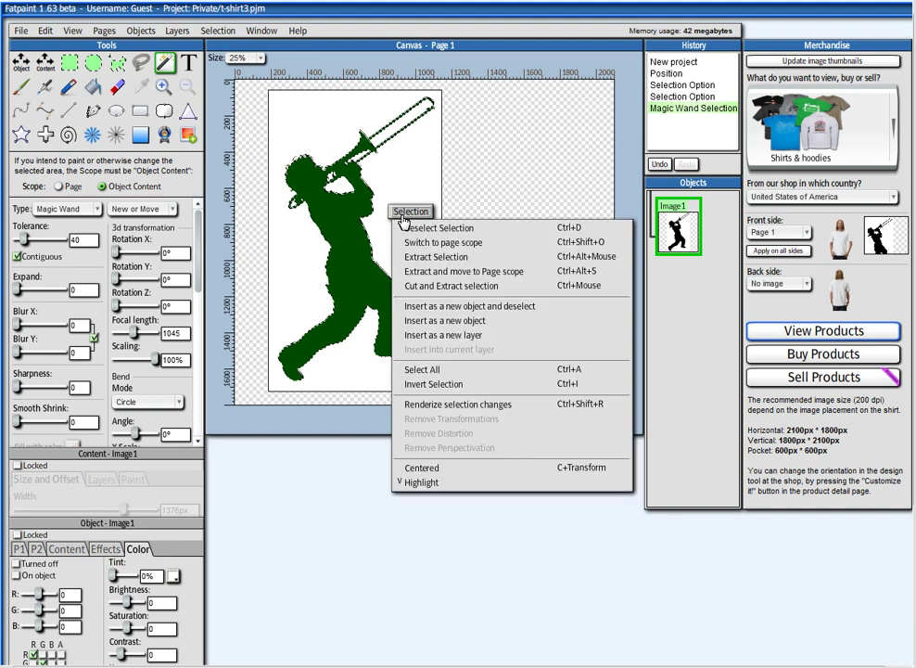
left_click(428, 387)
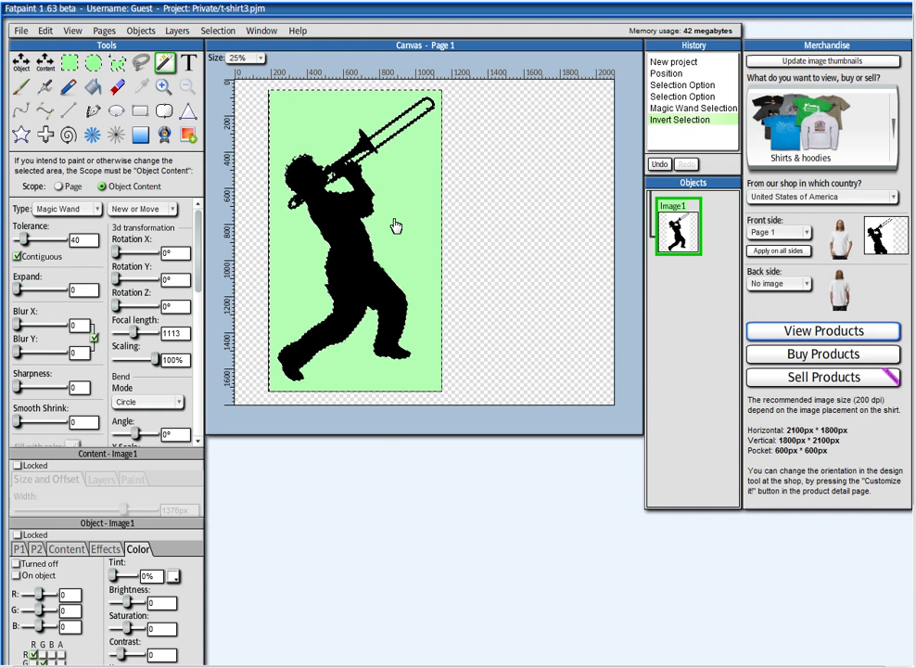
key("Delete")
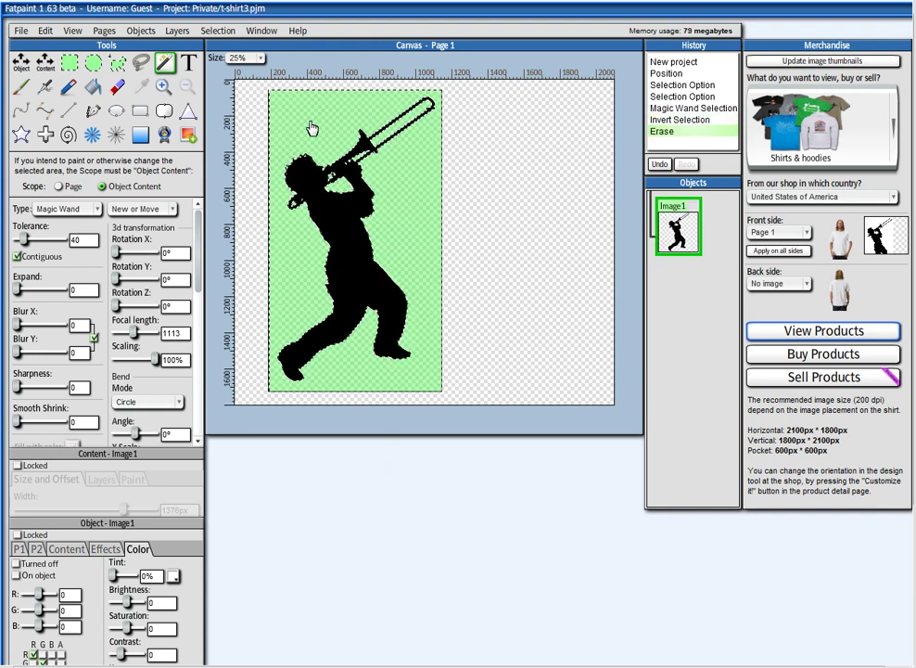
left_click(378, 106)
left_click(409, 122)
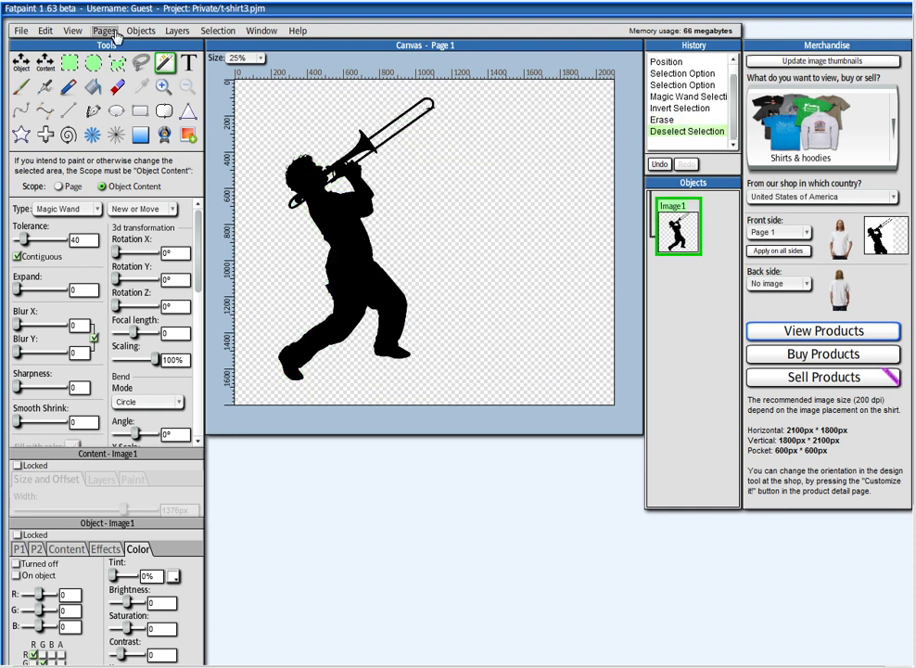
Step: Move the trombone player slightly towards the page centre and duplicate it
left_click(20, 62)
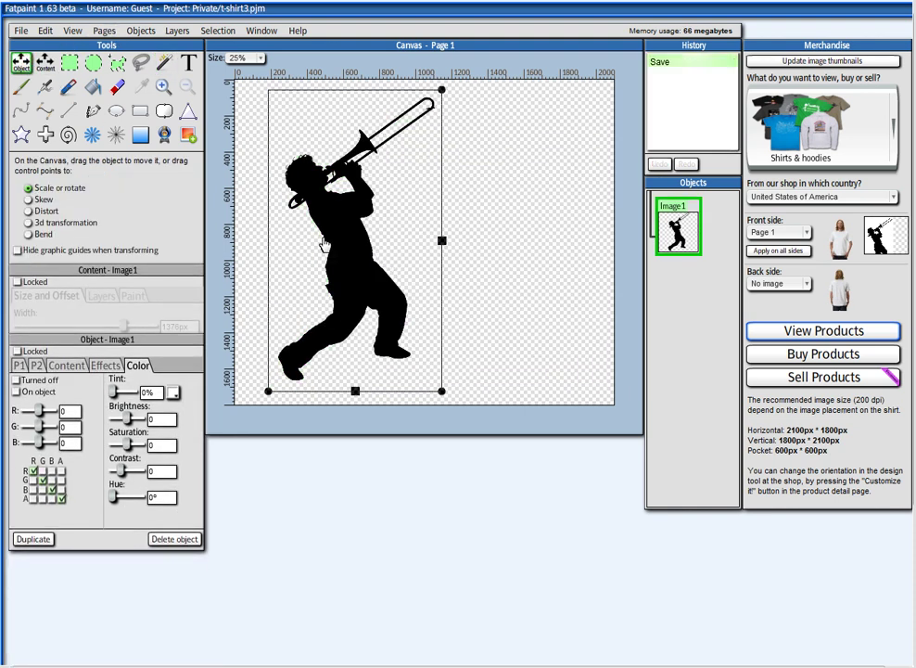
left_click_drag(323, 238, 342, 241)
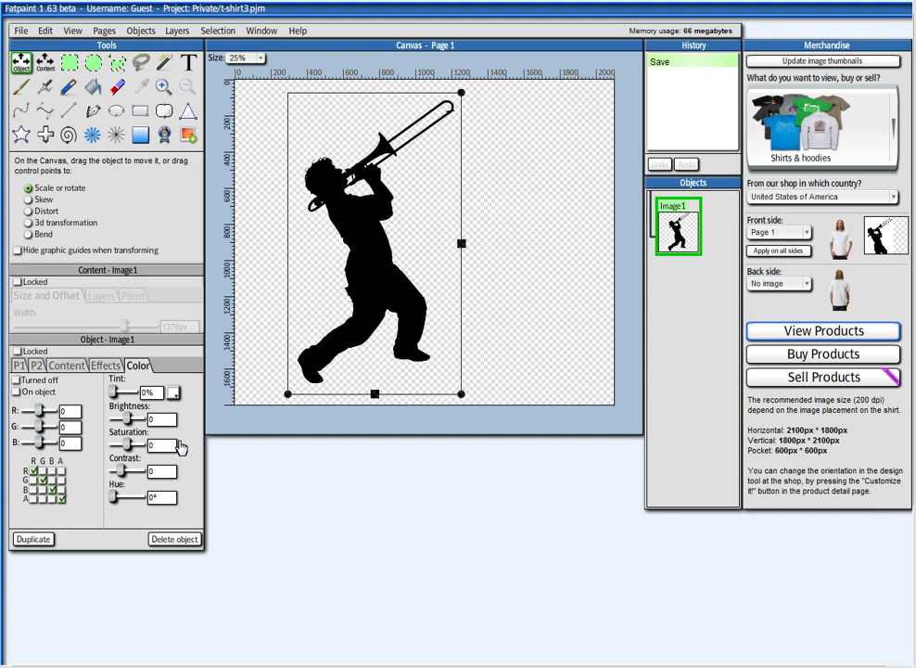
left_click(37, 538)
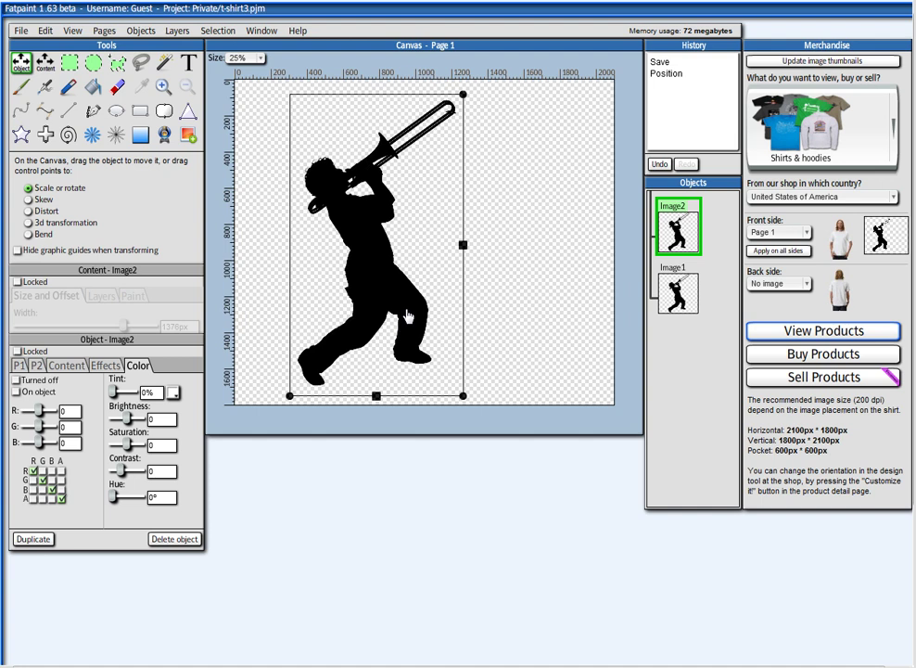
Step: Shift the original trombone player, Image1, to the left of its duplicate and make it slightly smaller
left_click(682, 292)
left_click_drag(392, 310, 369, 308)
left_click_drag(354, 393, 353, 360)
left_click_drag(339, 283, 369, 294)
left_click(678, 290)
left_click(366, 287)
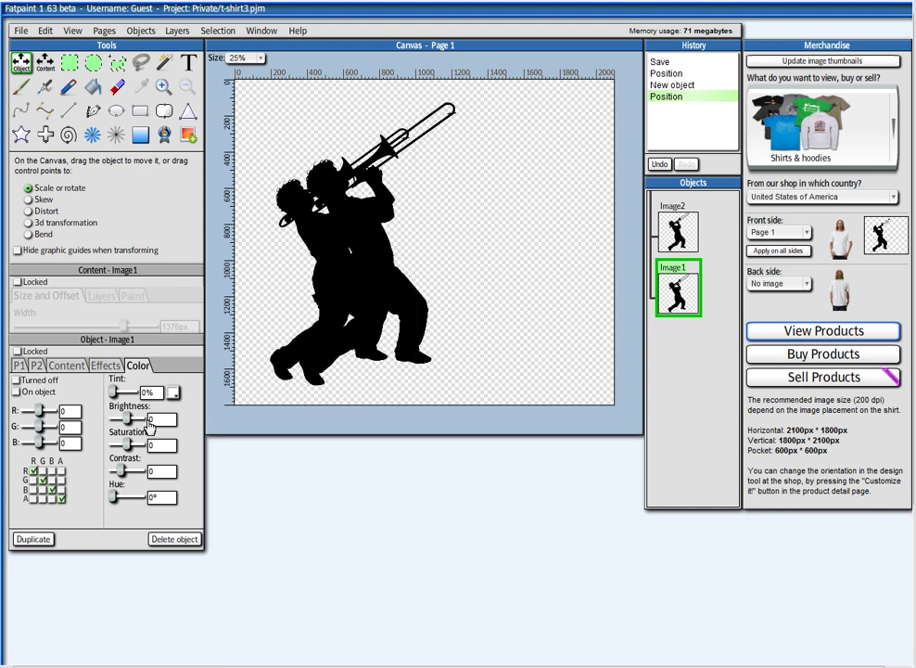
Step: Turn the rear trombone player, Image1, white by setting its brightness to 100
left_click(173, 393)
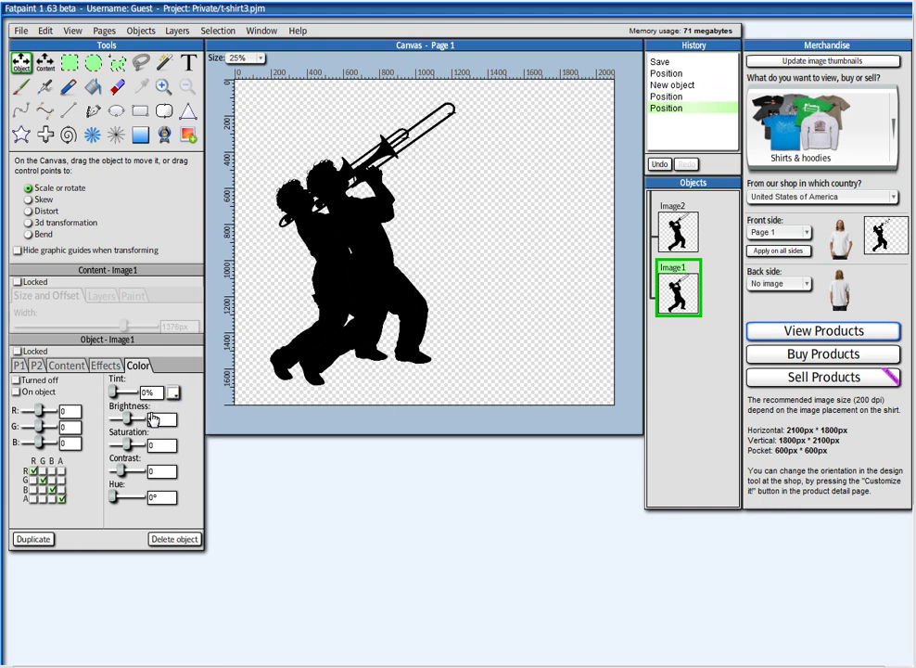
left_click_drag(126, 418, 141, 418)
left_click(349, 324)
left_click(346, 325)
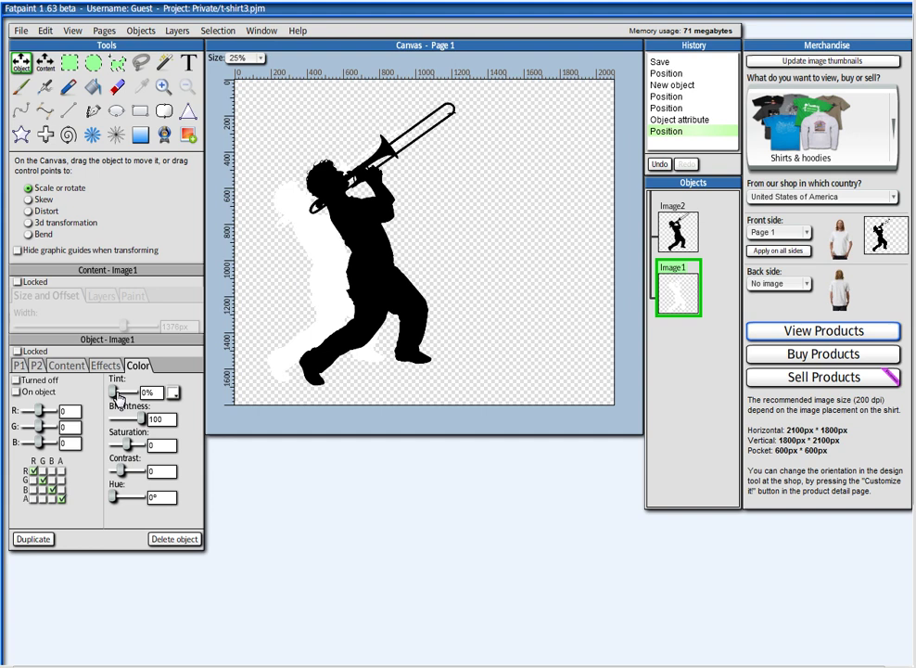
Step: Tint the rear trombone player at 100% with the dark red colour 800000
left_click_drag(116, 393, 137, 392)
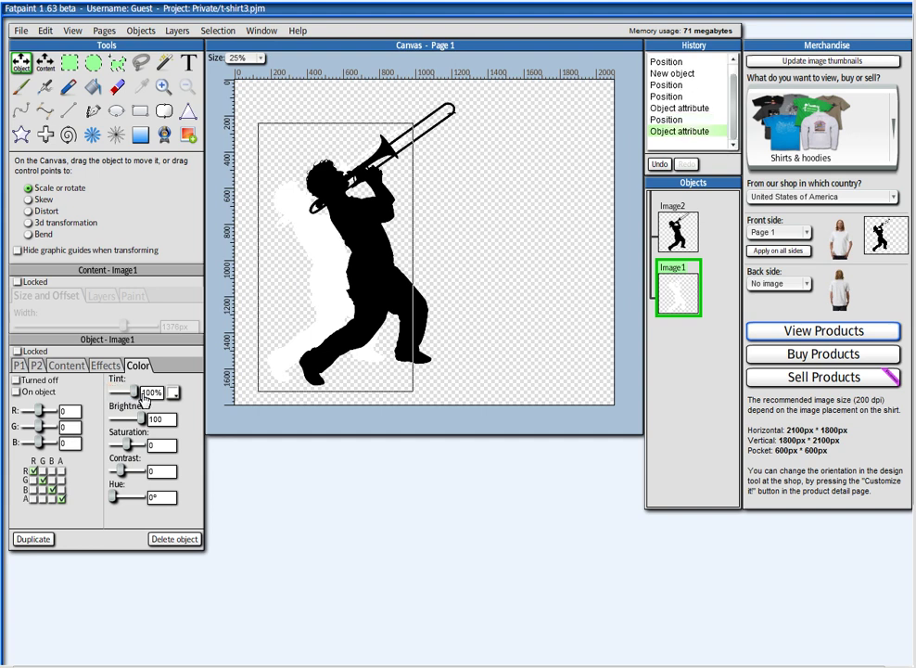
left_click(177, 397)
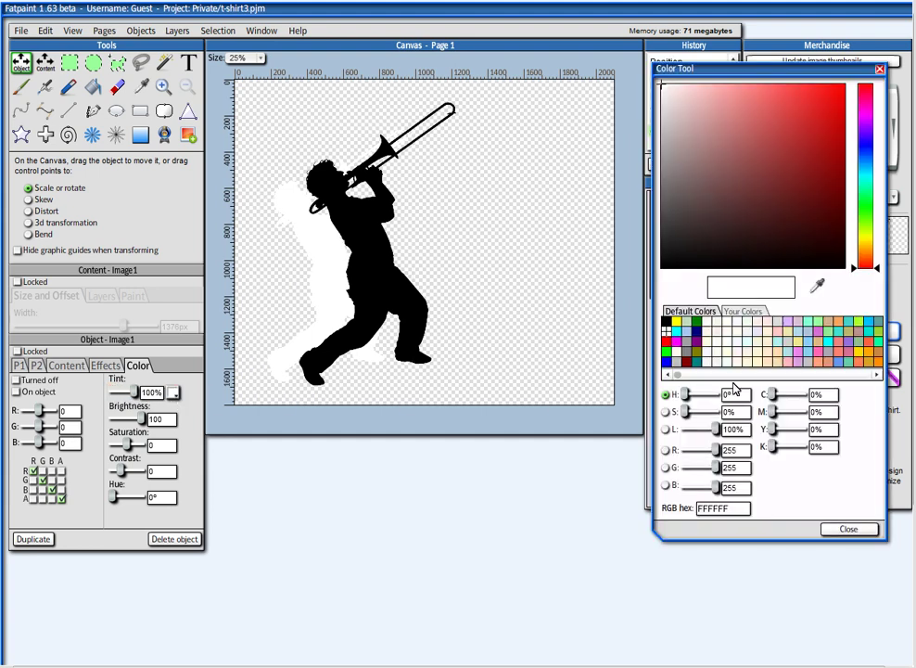
left_click(685, 363)
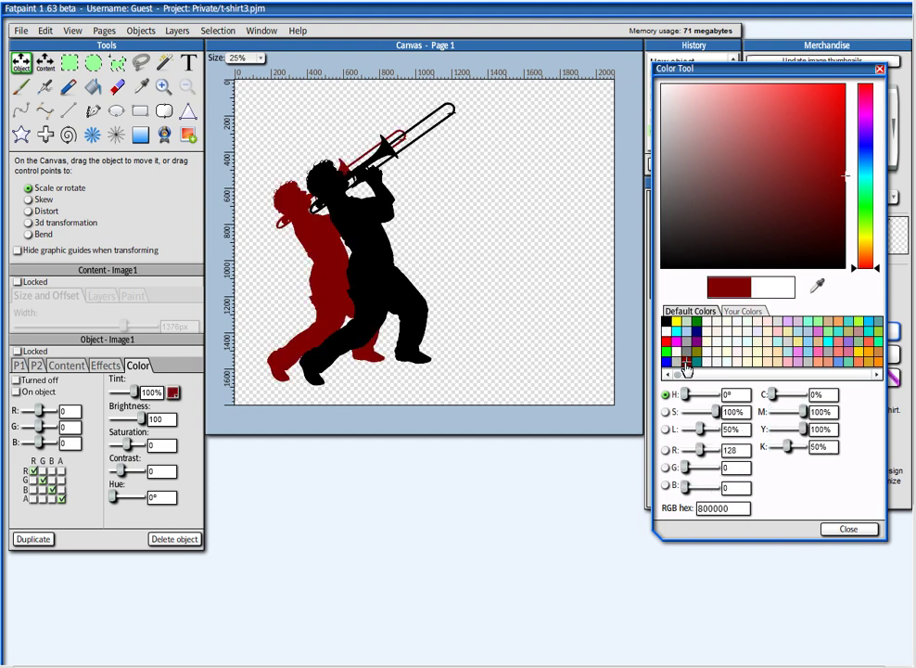
left_click(849, 528)
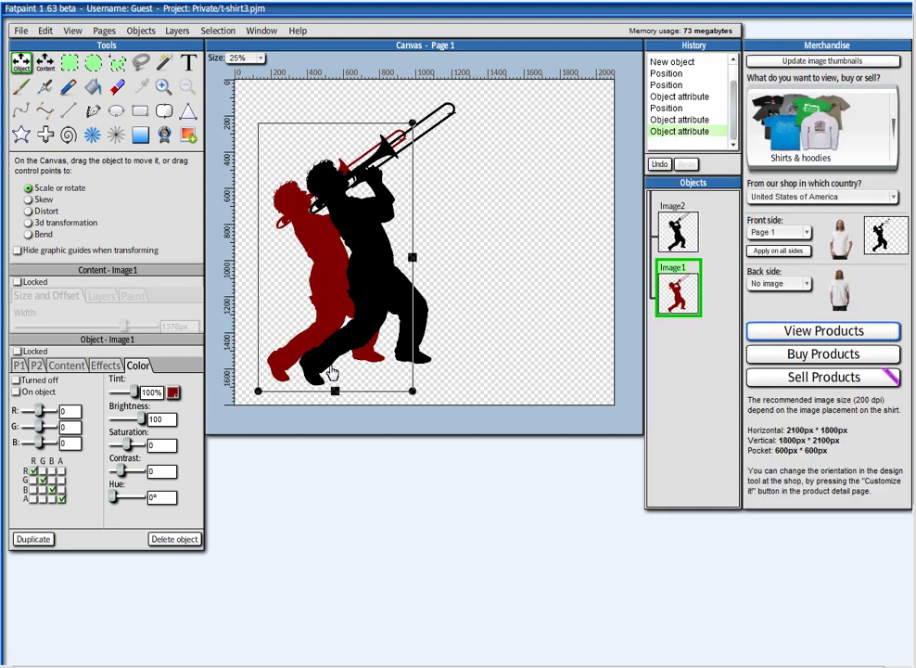
Step: Move the black trombone player, Image2, left so it overlaps the dark red copy like an offset shadow
mouse_move(339, 355)
left_mouse_down()
mouse_move(346, 355)
mouse_move(336, 354)
left_mouse_up()
left_click(688, 234)
left_click_drag(431, 305, 404, 304)
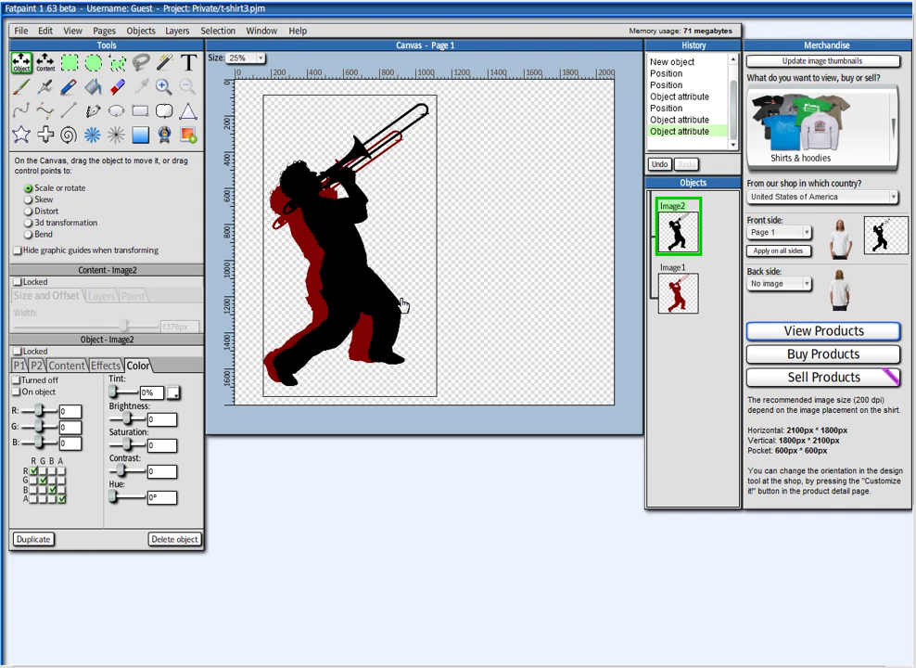
Step: Nudge the dark red trombone player, Image1, slightly up and to the left behind the black one
left_click(506, 226)
left_click(654, 303)
left_click_drag(329, 323, 327, 319)
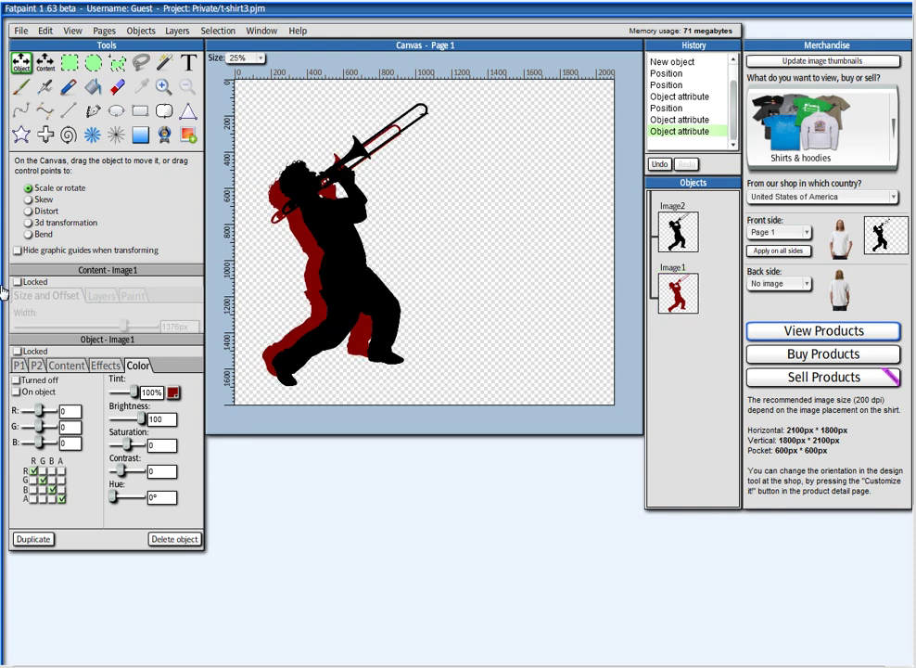
Step: Duplicate the dark red trombone player, shift the copy to the left and place it behind the other two players
left_click(43, 539)
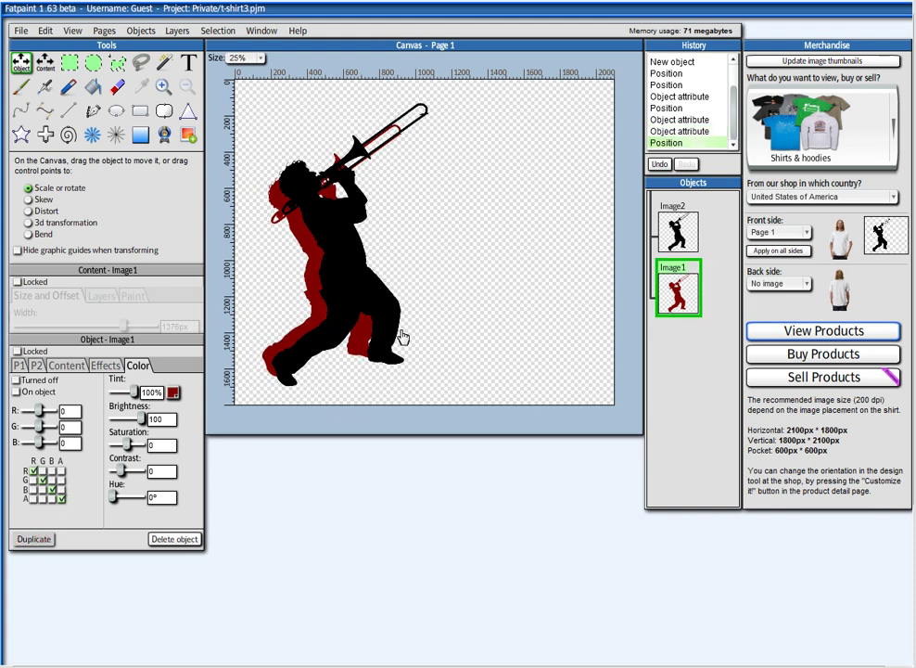
left_click_drag(389, 276, 366, 278)
left_click_drag(678, 234, 590, 384)
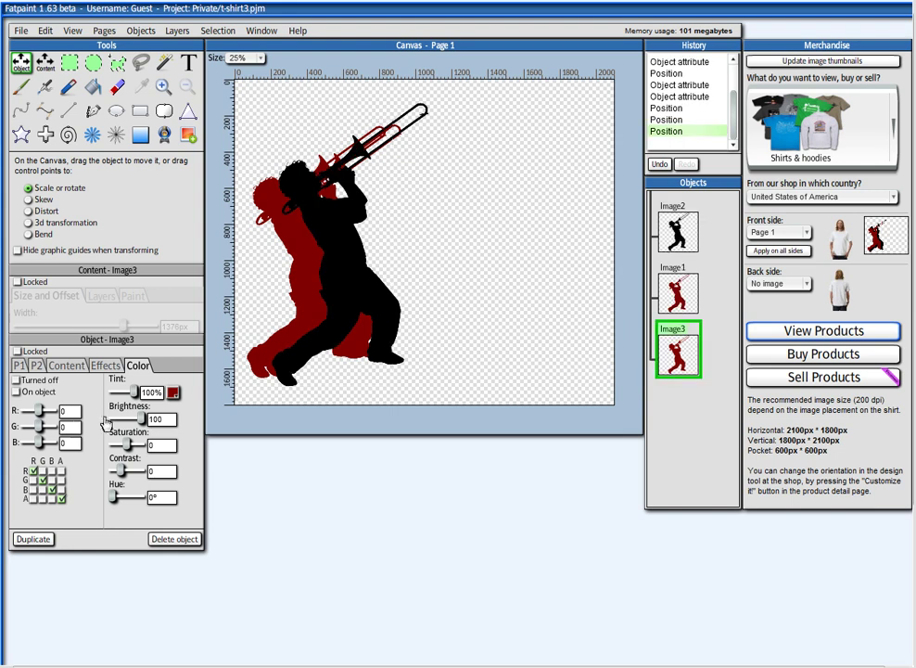
Step: Change the tint of the rearmost trombone player, Image3, to the light red colour FF6347
left_click(174, 392)
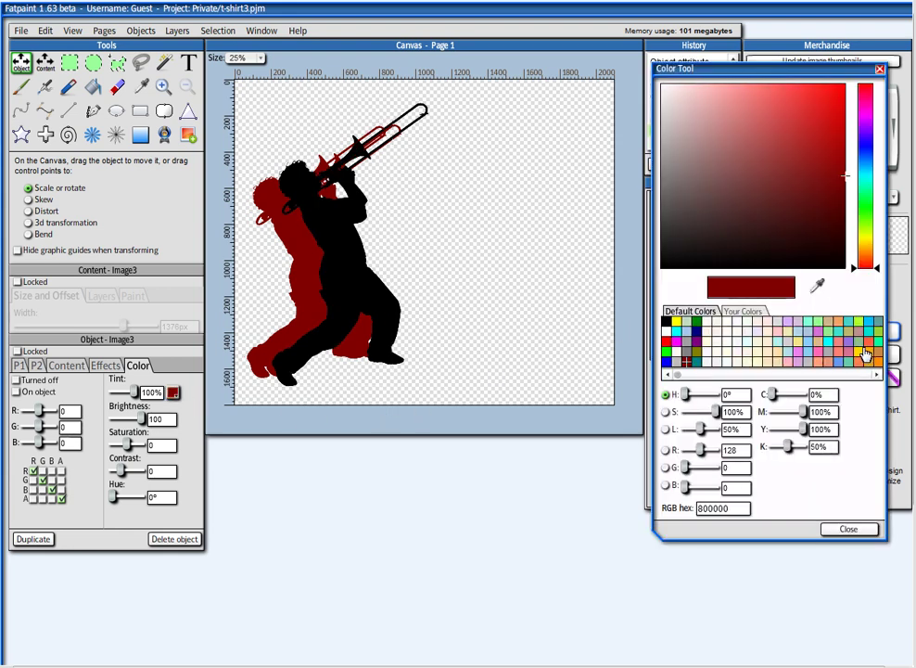
left_click(867, 345)
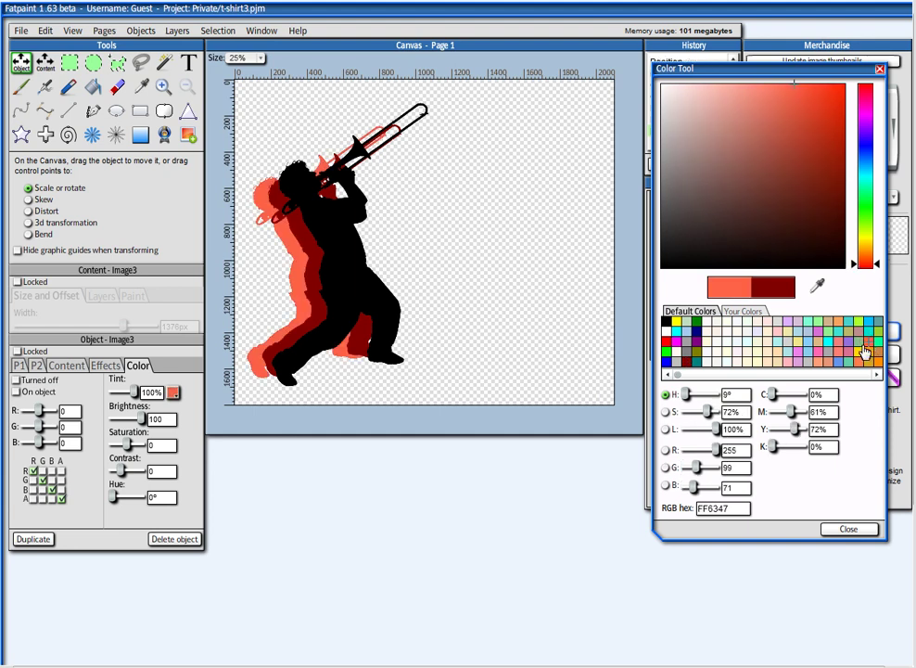
left_click(853, 528)
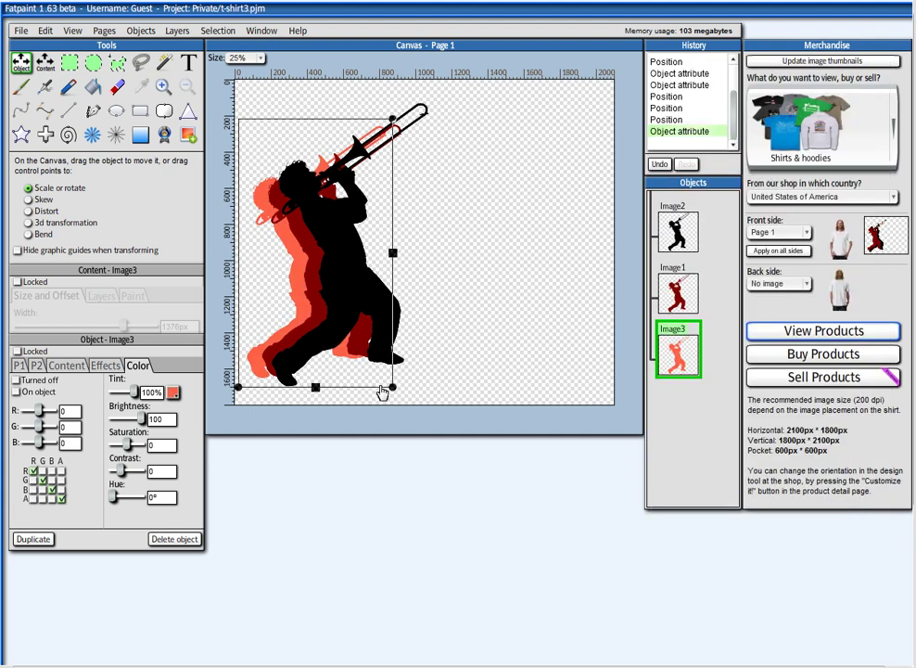
Step: Scale the light red trombone player, Image3, down slightly and reposition it as an offset shadow behind the dark red one
mouse_move(316, 387)
left_mouse_down()
mouse_move(322, 355)
mouse_move(317, 376)
left_mouse_up()
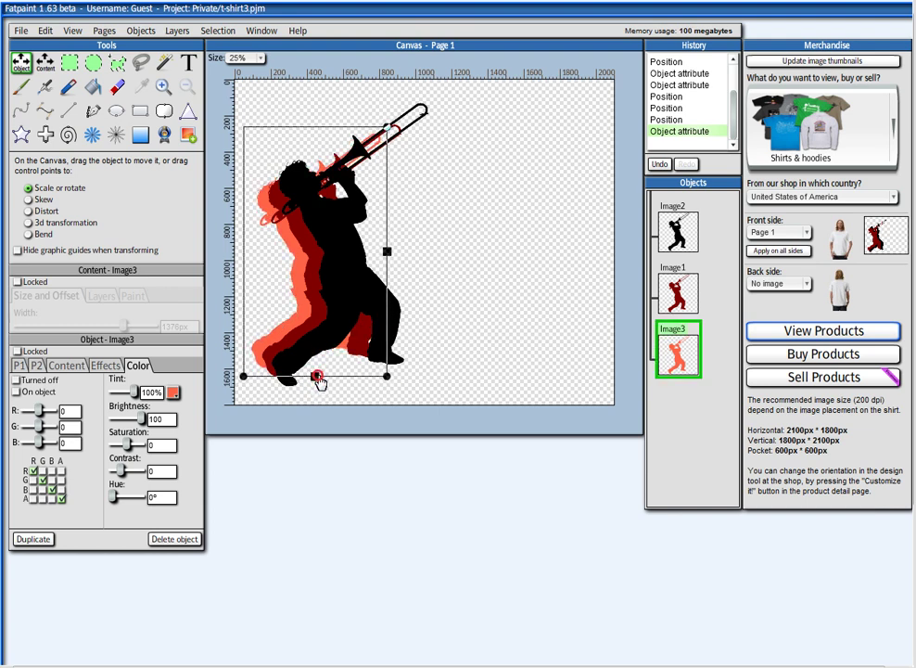
left_click_drag(335, 323, 337, 330)
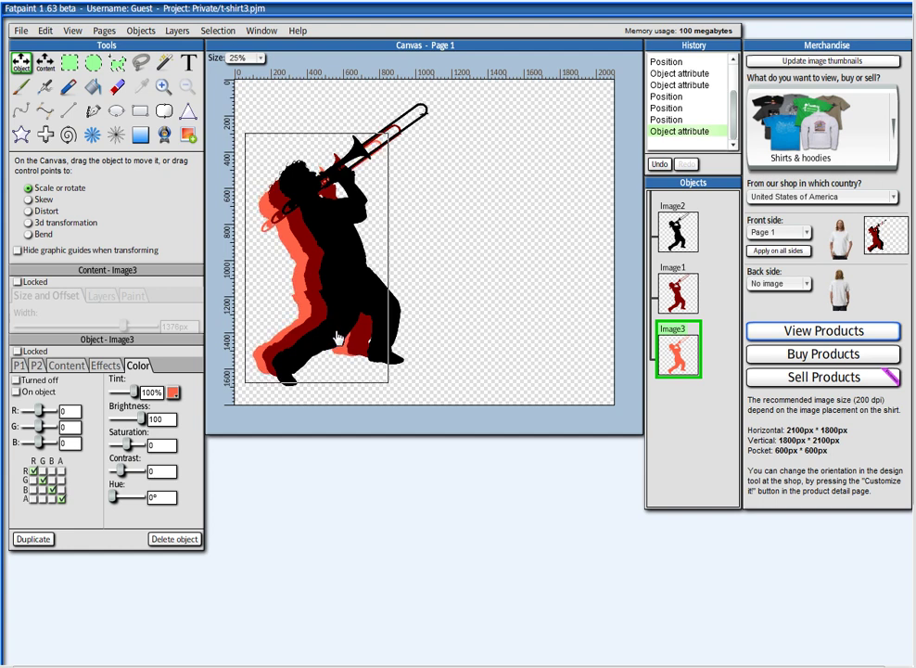
left_click_drag(318, 382, 328, 346)
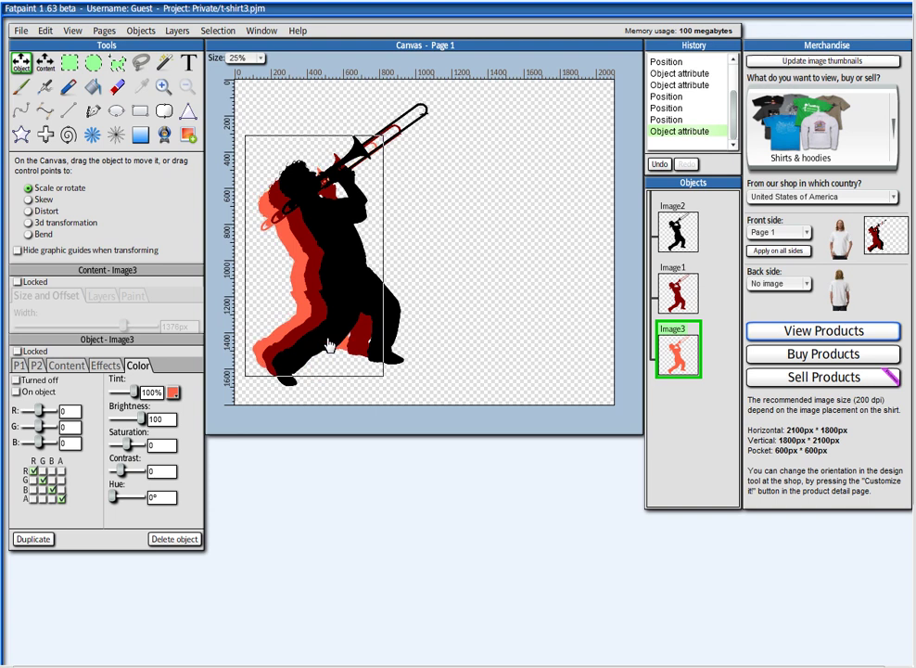
left_click(329, 341)
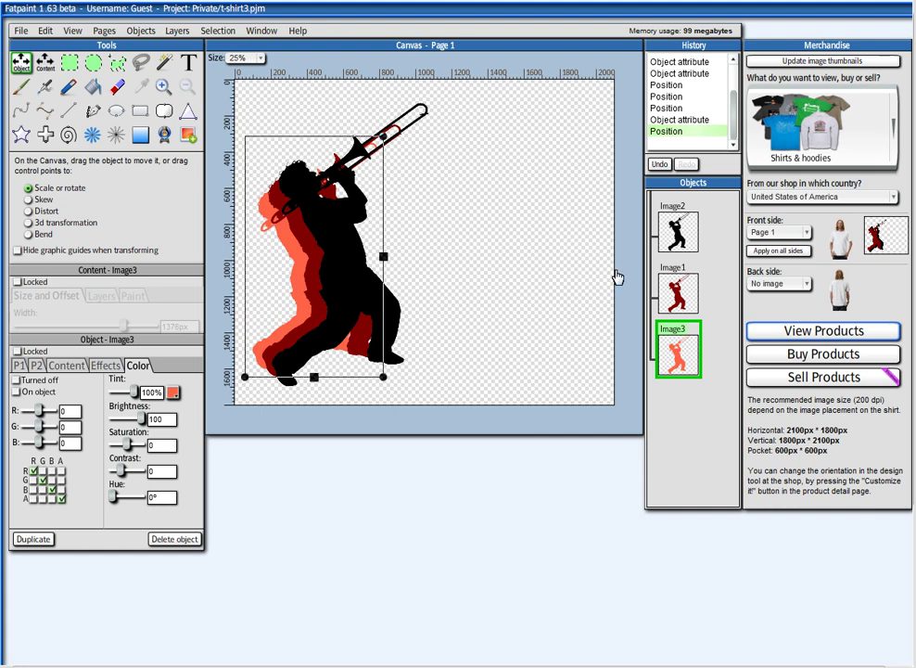
Step: Select all three trombone players and move them together into the lower-left corner of the canvas
right_click(686, 295)
left_click(688, 240)
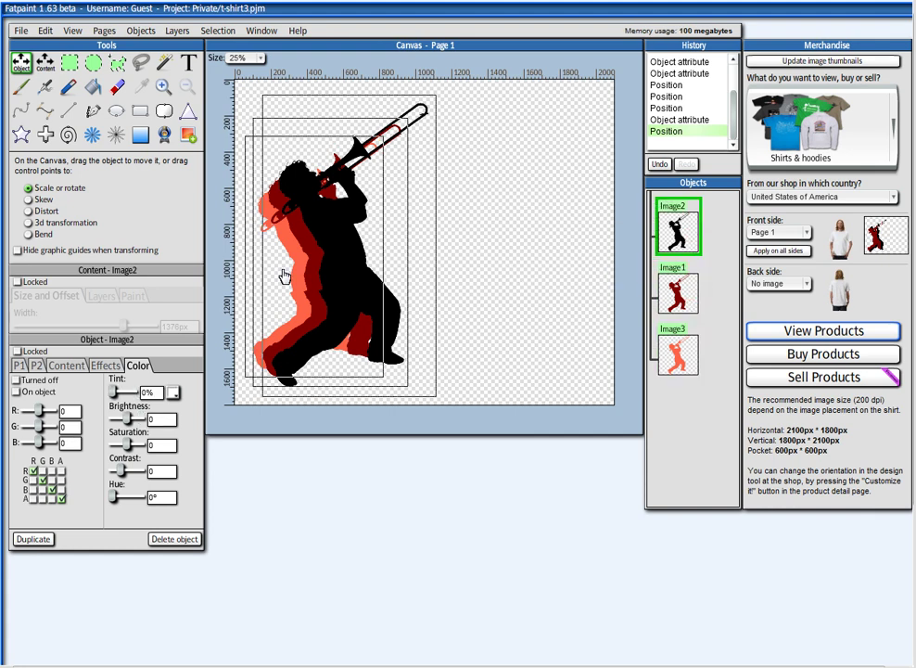
right_click(313, 262)
left_click_drag(313, 262, 311, 269)
left_click_drag(311, 273, 310, 266)
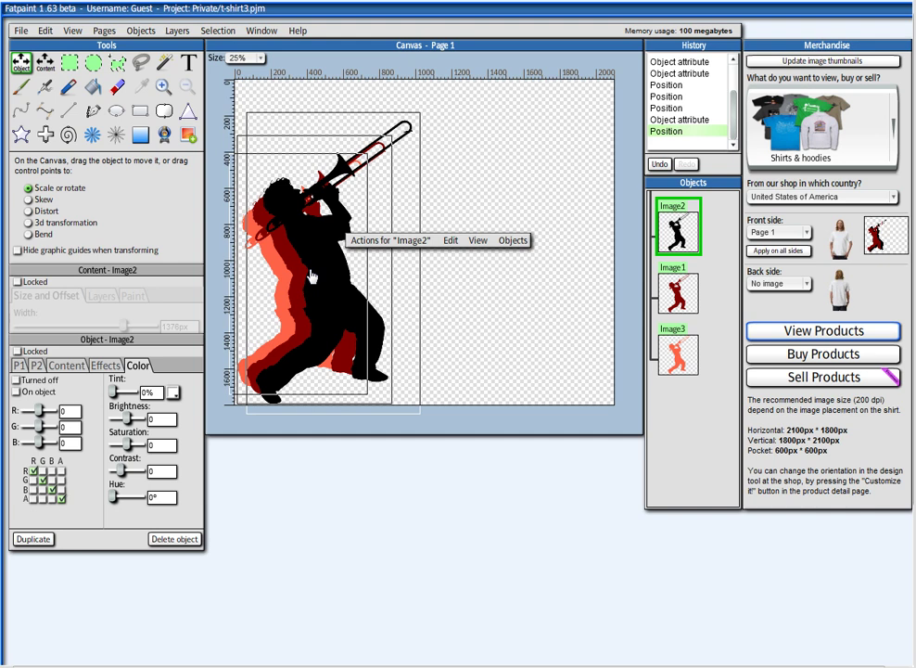
Step: Set the X and Y blur of the black trombone player, Image2, to 4
left_click(678, 224)
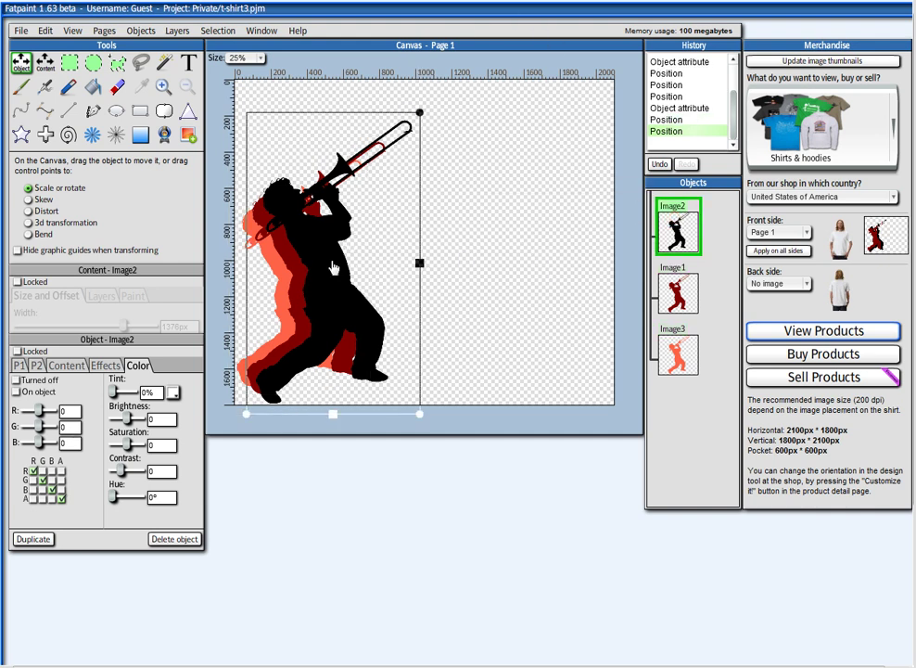
left_click(38, 366)
left_click(60, 434)
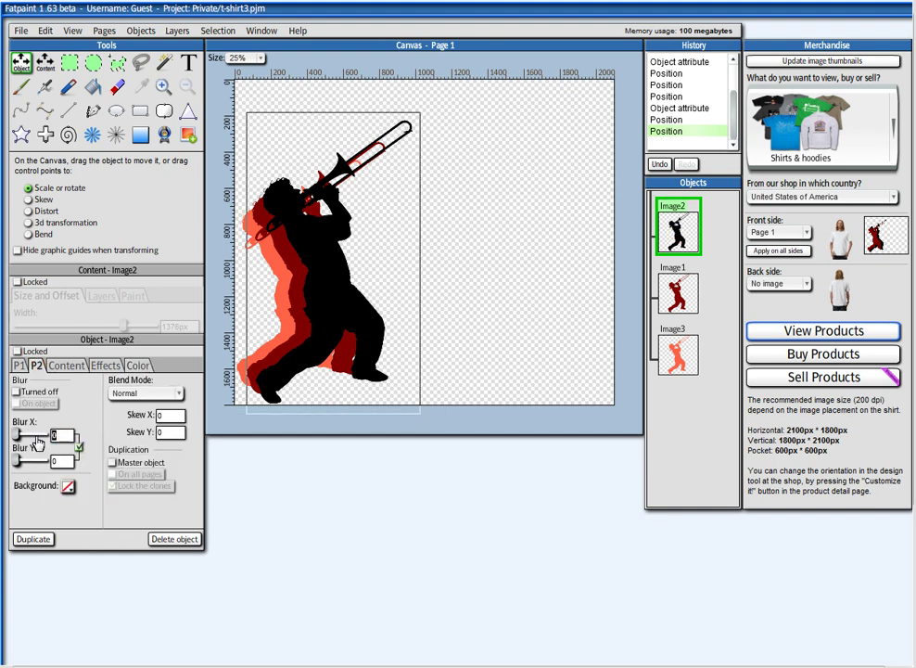
type("4")
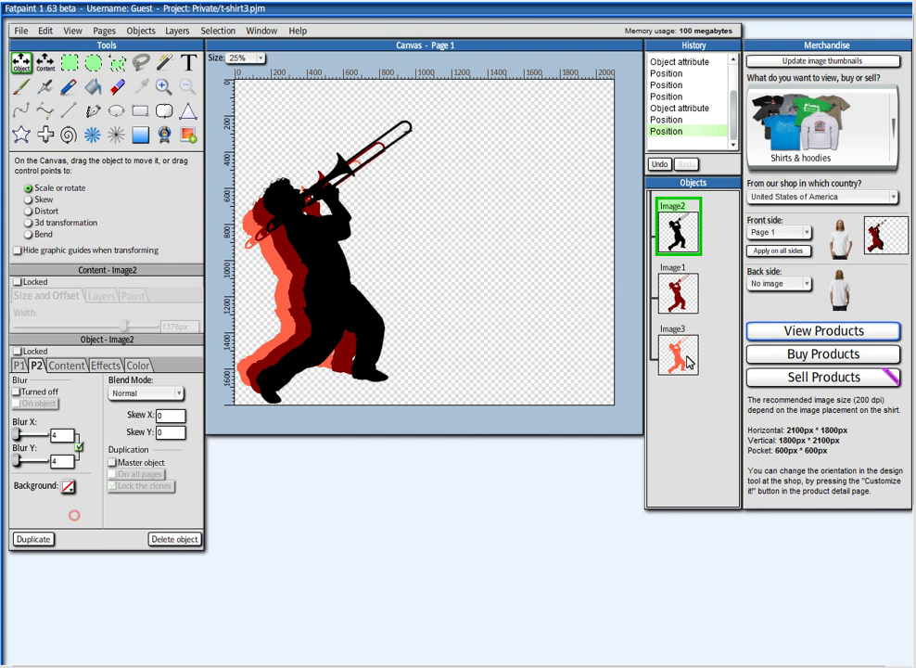
Step: Set the X and Y blur to 4 on both the dark red and the light red trombone players, Image1 and Image3
left_click(677, 291)
left_click(62, 434)
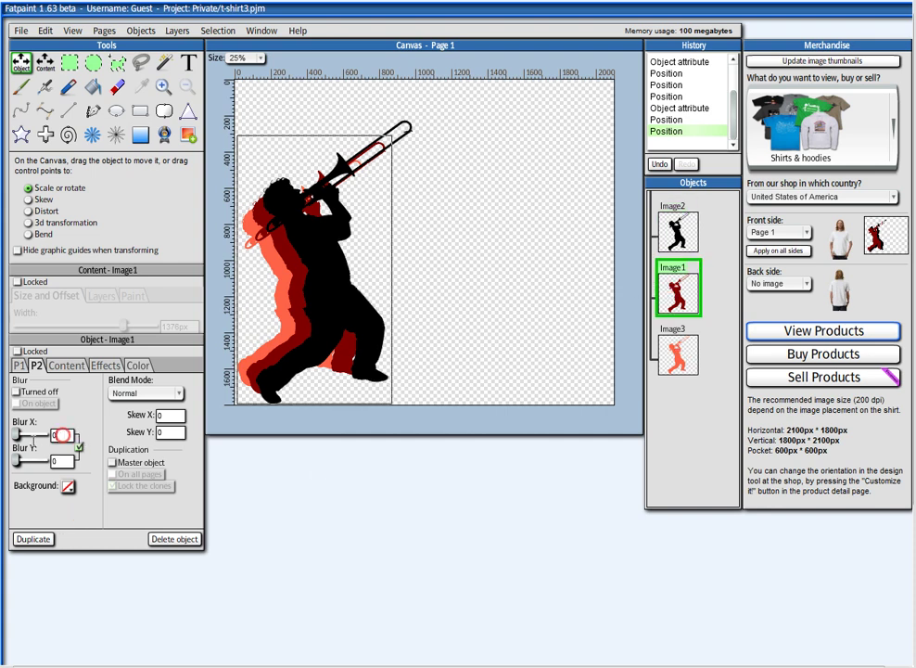
type("4")
left_click(48, 499)
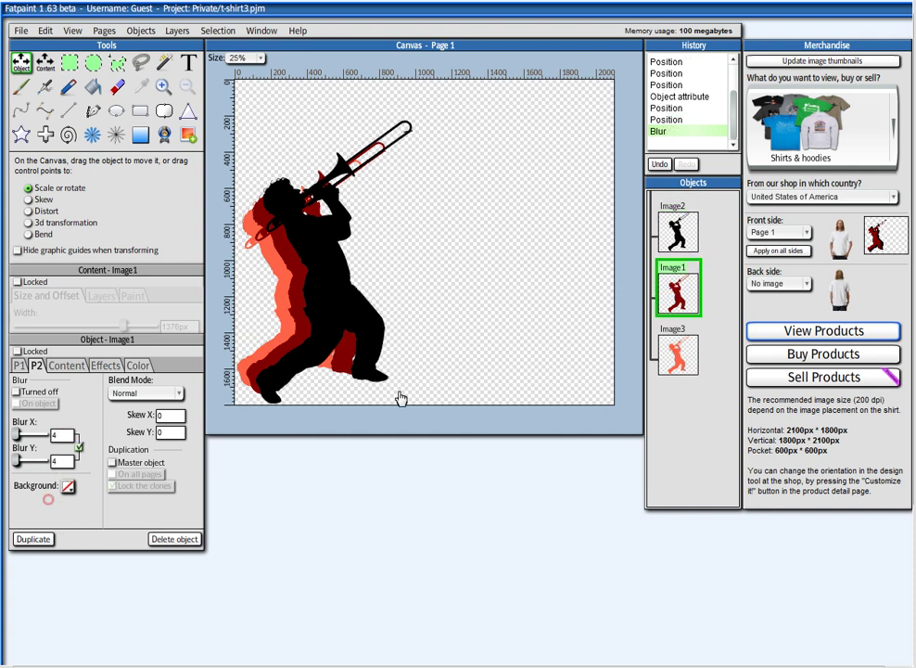
right_click(678, 355)
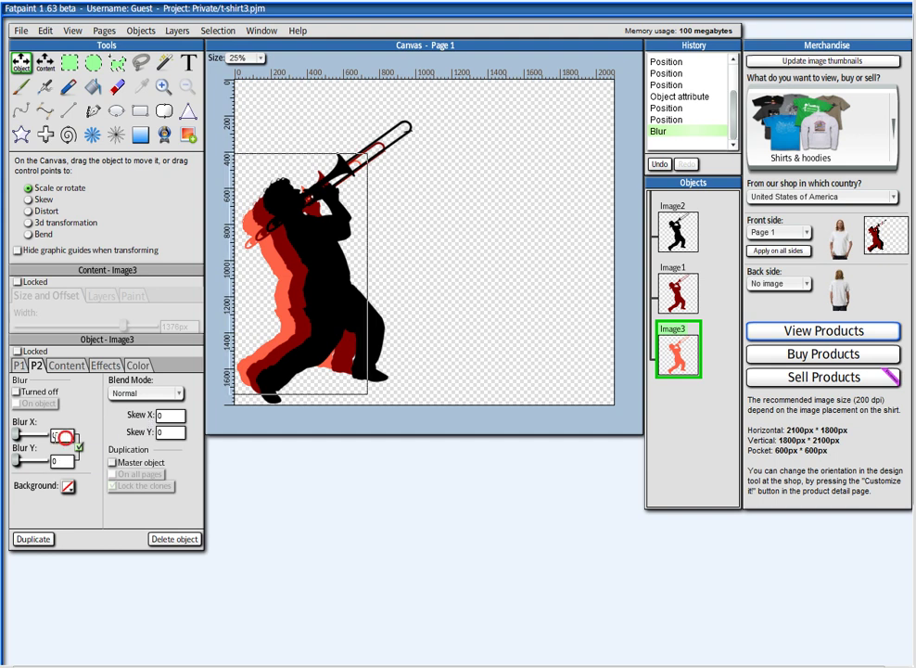
type("4")
left_click(86, 513)
left_click(279, 306)
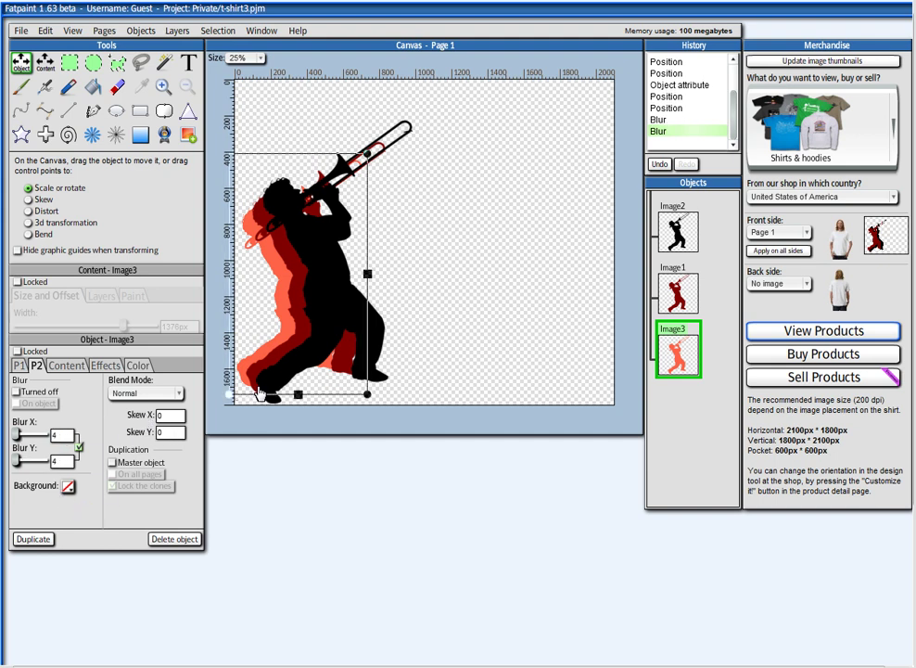
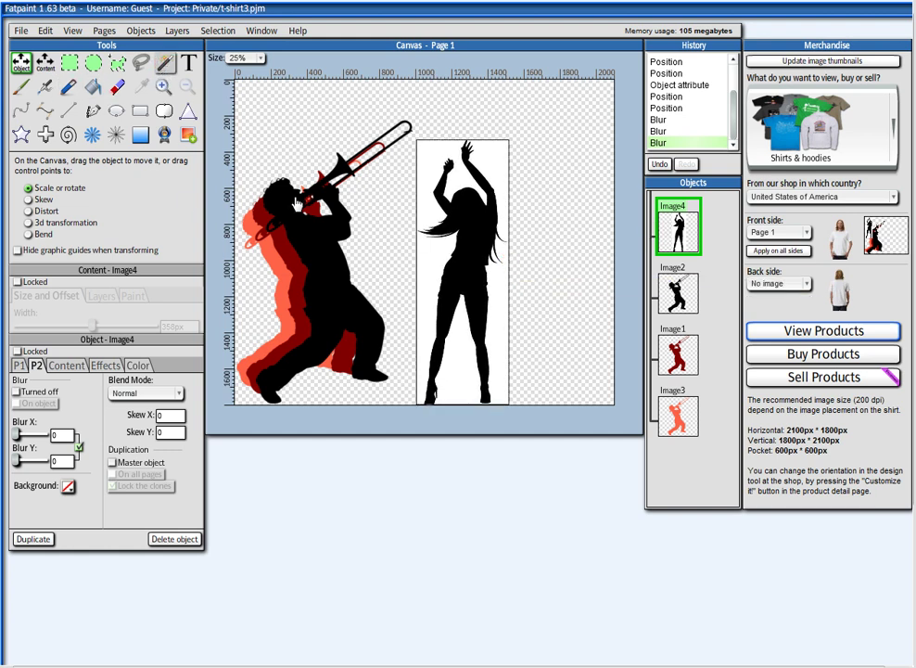
Step: Erase the white background around the dancing woman, Image4, with an inverted Magic Wand selection of her silhouette, and deselect
left_click(164, 62)
left_click(468, 268)
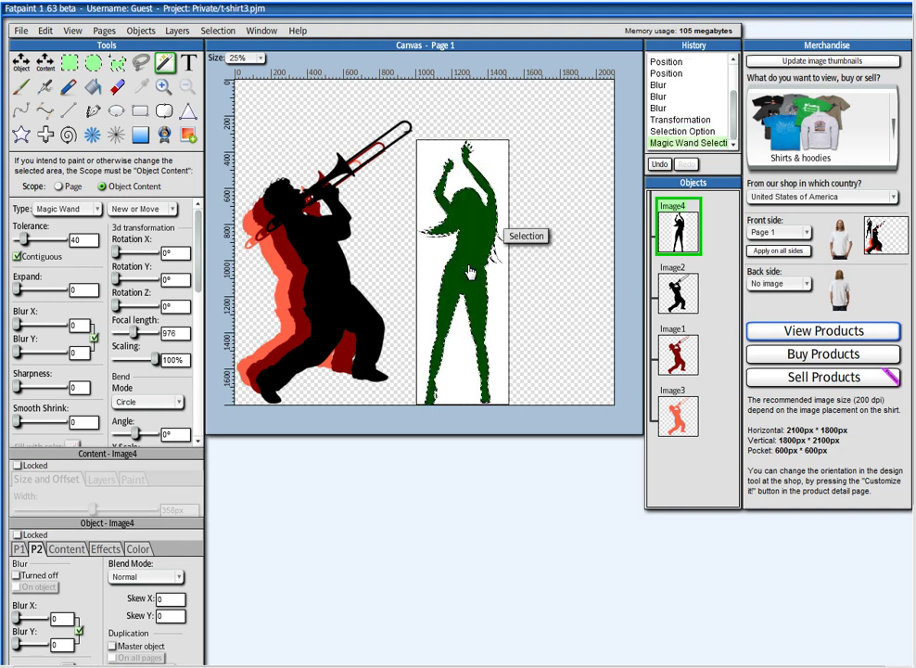
left_click(526, 236)
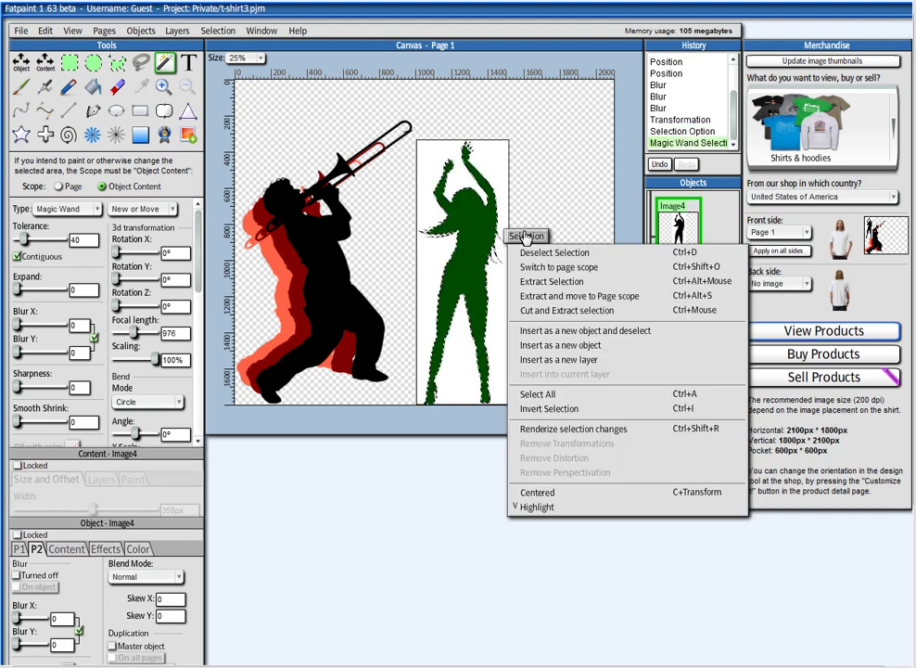
left_click(548, 408)
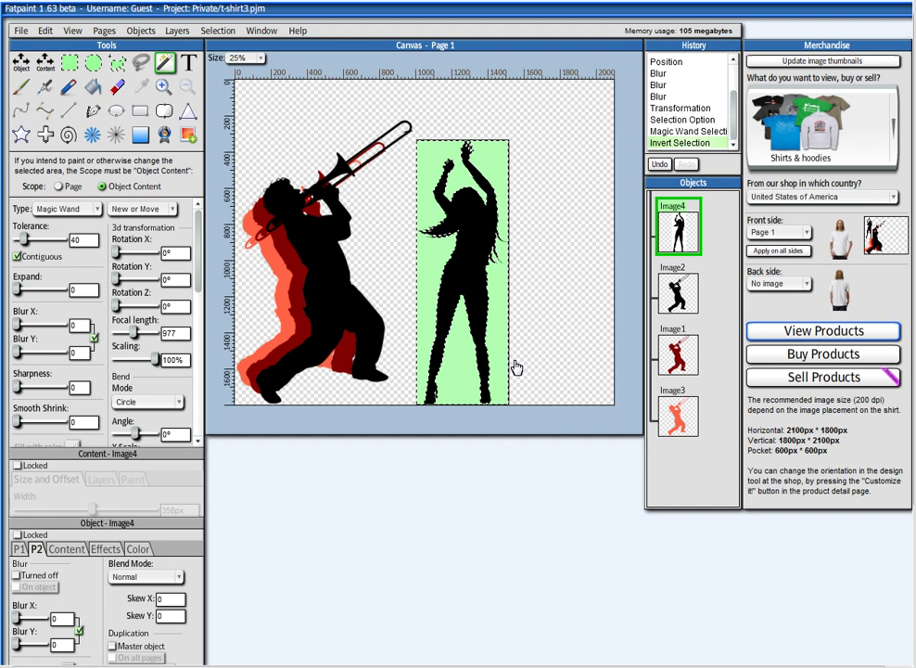
key("Delete")
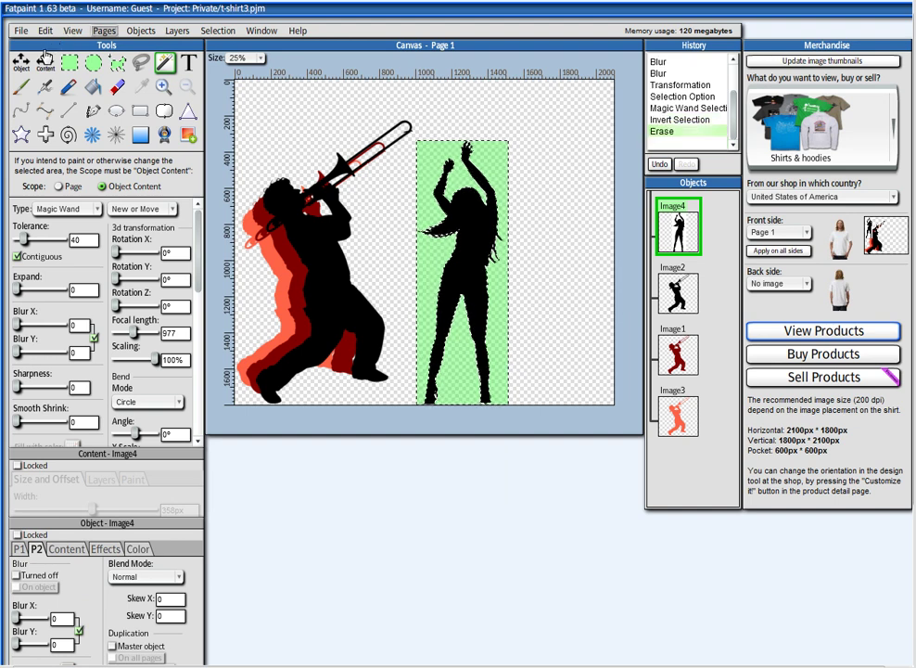
left_click(436, 154)
left_click(509, 130)
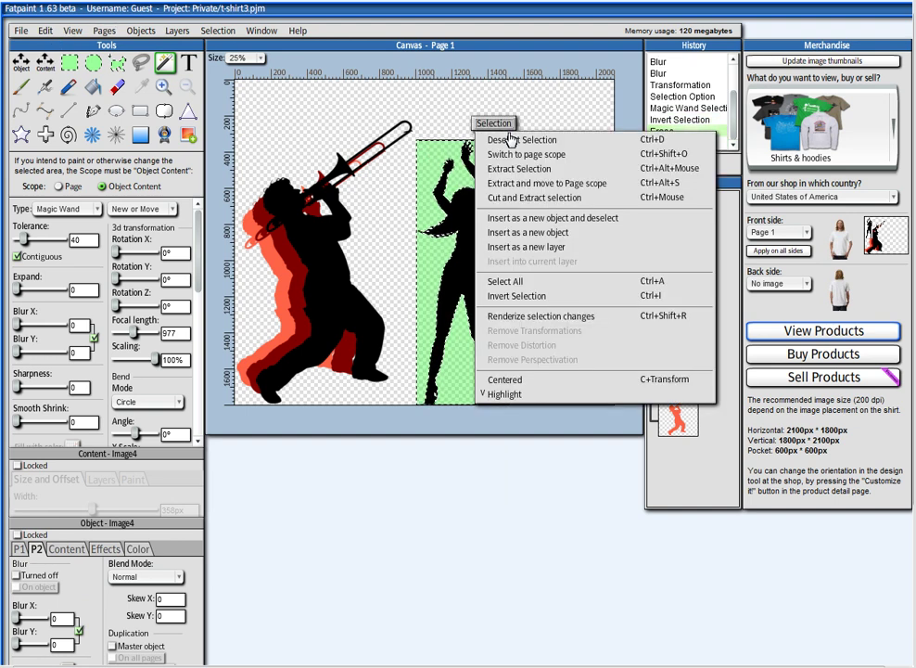
left_click(511, 139)
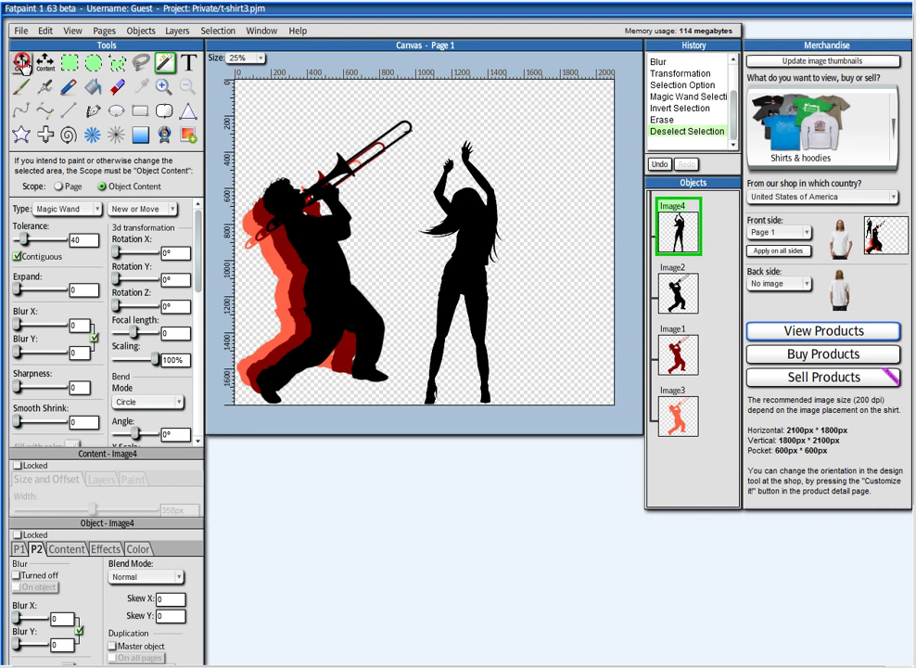
Step: Move the dancer, Image4, slightly up and to the right and set its X and Y blur to 4
left_click(21, 63)
left_click_drag(468, 332, 476, 324)
left_click(42, 433)
type("4")
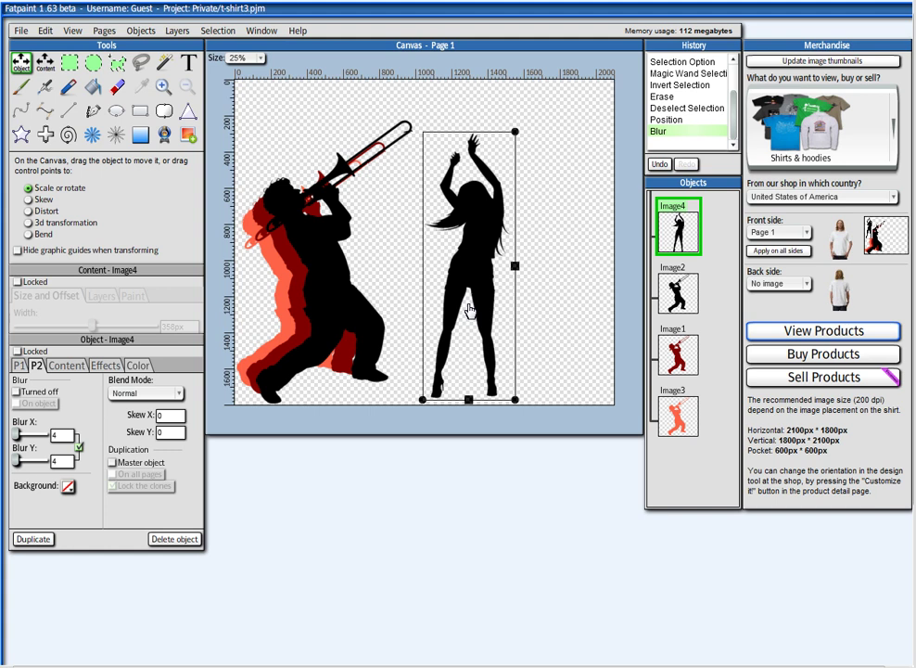
Step: Duplicate the black dancer and shift the copy to the left so the two silhouettes overlap
left_click(33, 538)
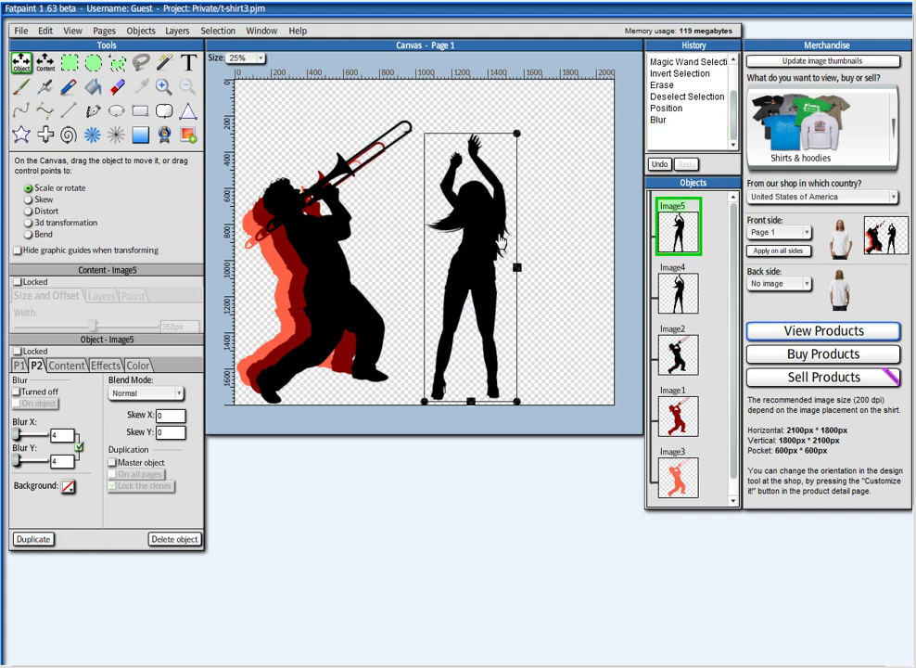
left_click_drag(488, 280, 470, 281)
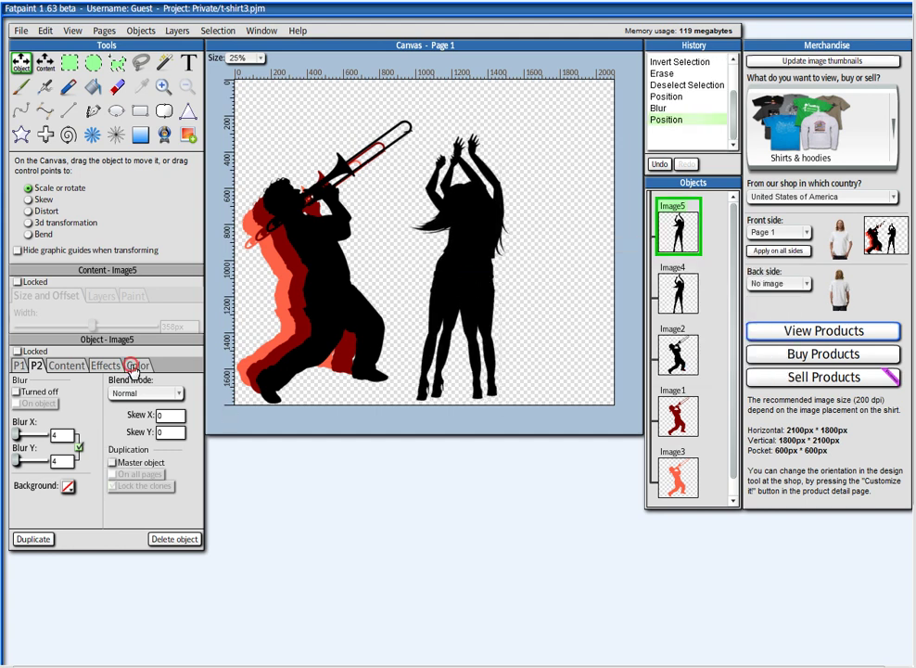
Step: Set the dancer copy's brightness to 100 and tint it 100% with the dark red 800000 sampled from the trombone player
left_click(136, 366)
left_click_drag(126, 420, 163, 395)
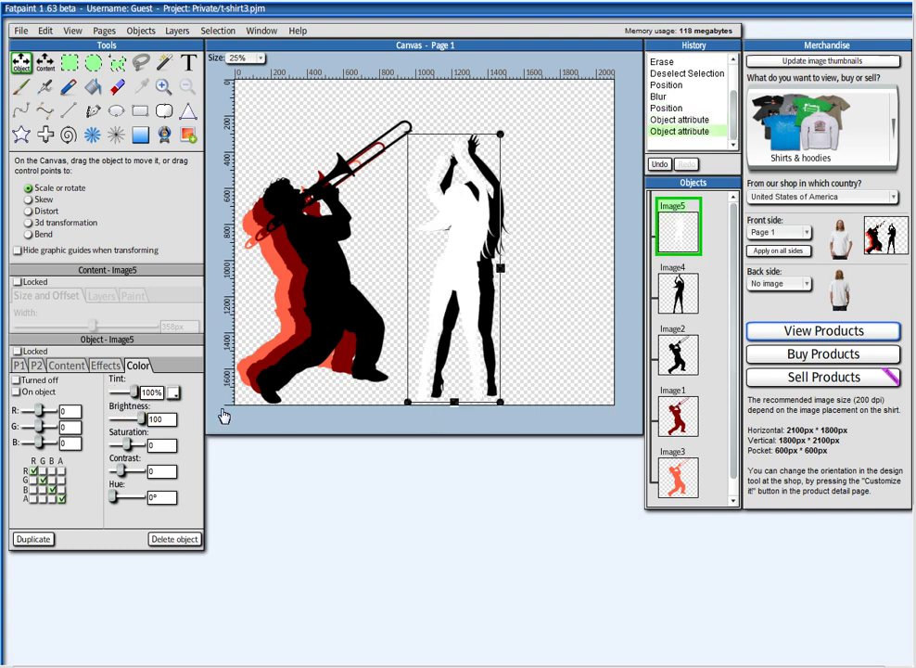
left_click(172, 396)
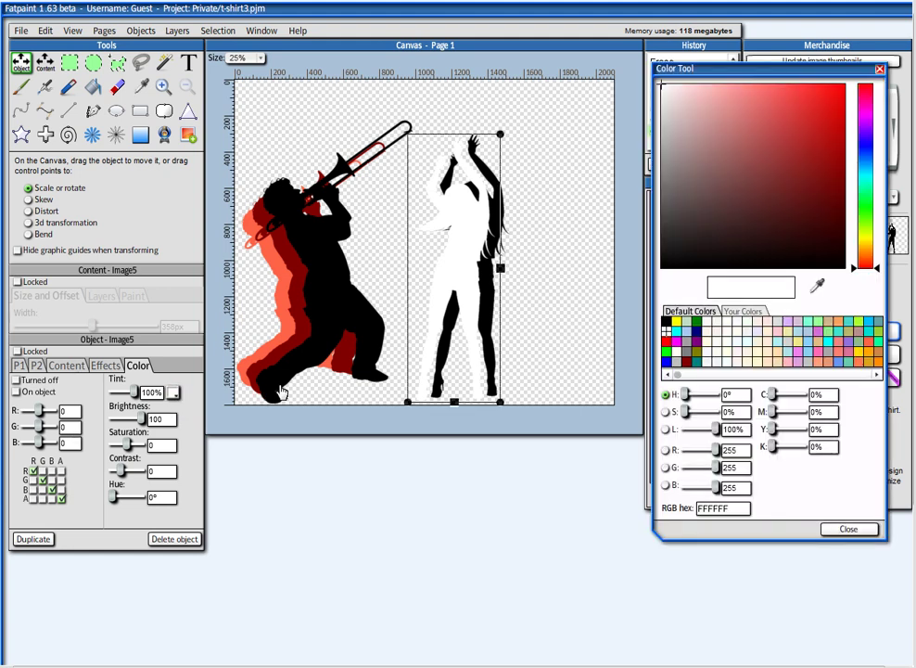
left_click(820, 290)
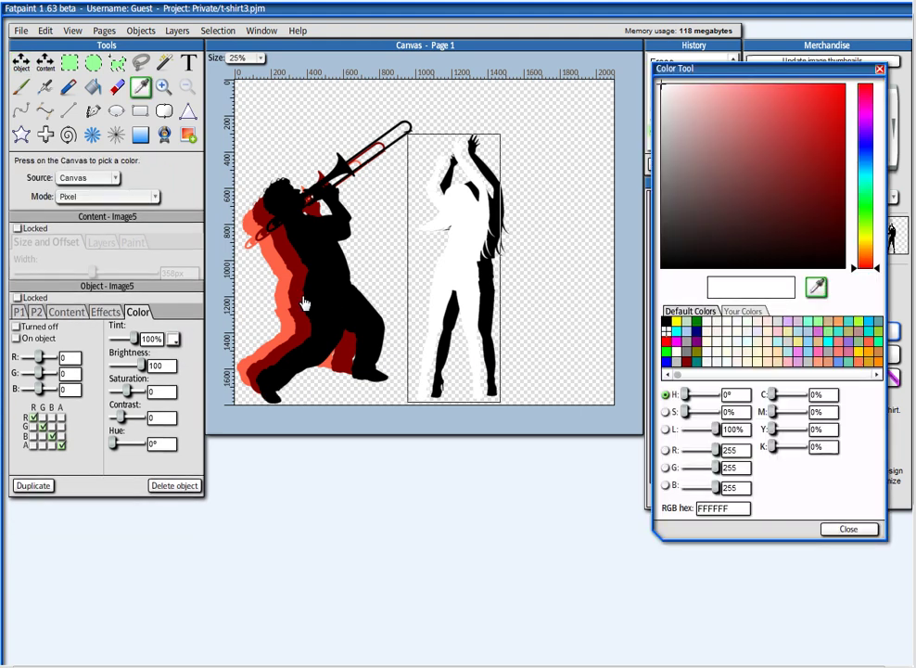
left_click(377, 291)
left_click(846, 529)
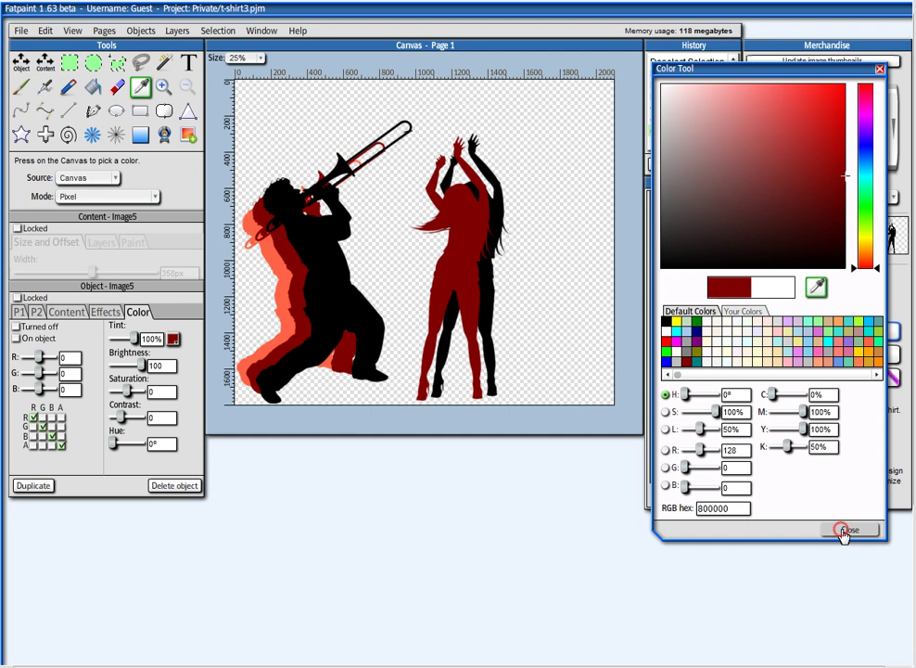
Step: Place the dark red dancer, Image5, behind the black one, slightly smaller and offset to the left like a shadow
left_click_drag(681, 238, 685, 331)
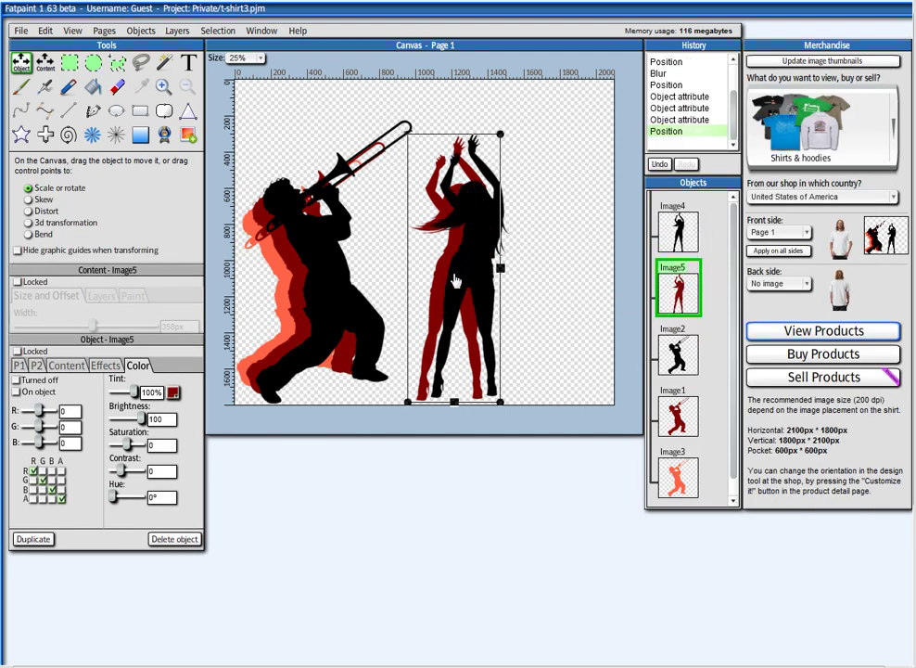
left_click_drag(455, 402, 454, 385)
left_click_drag(466, 309, 467, 316)
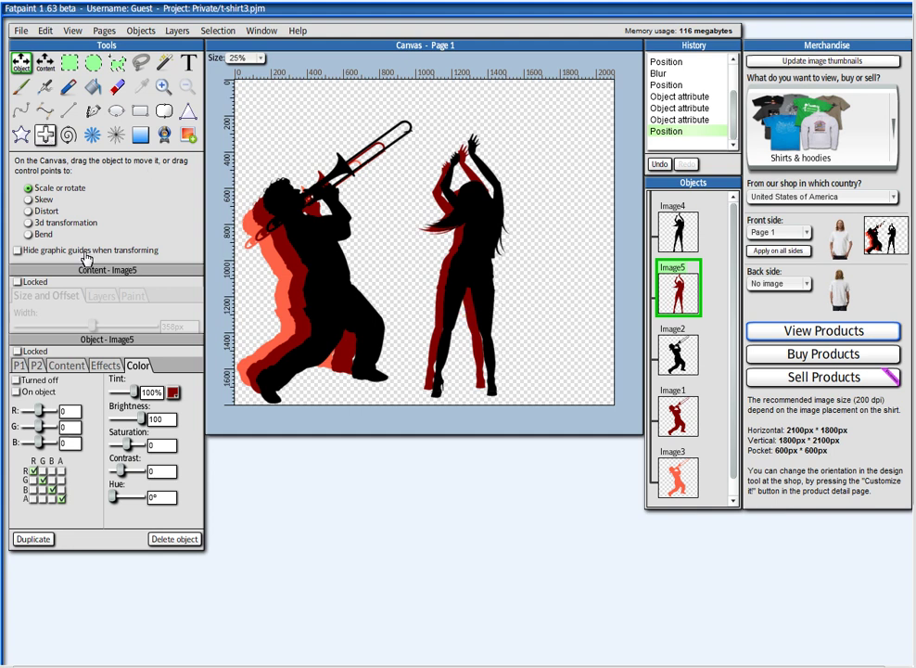
Step: Duplicate the dark red dancer and tint the copy with the light red FF6347 sampled from the trombone player
left_click(30, 538)
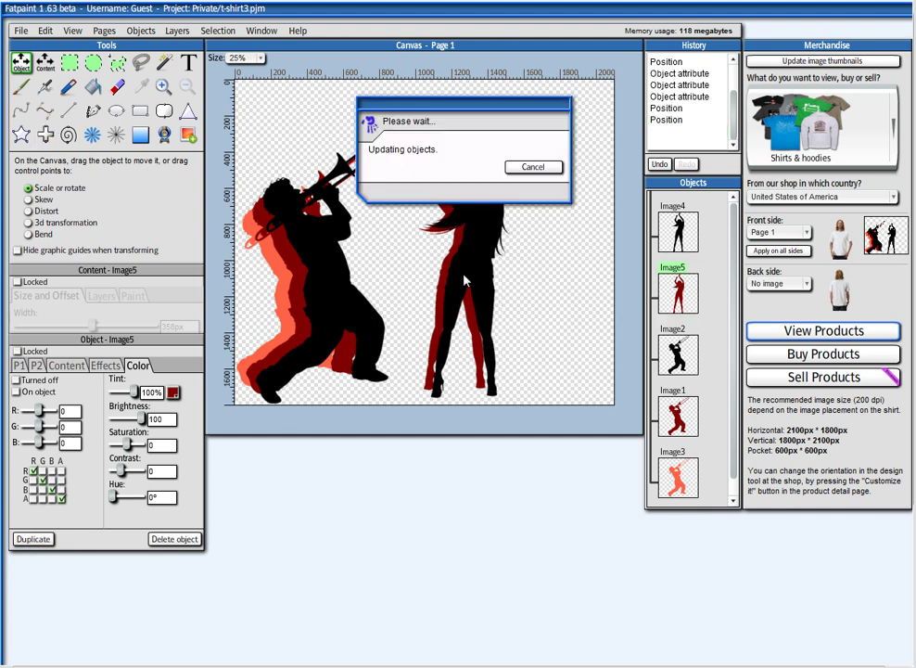
left_click(173, 393)
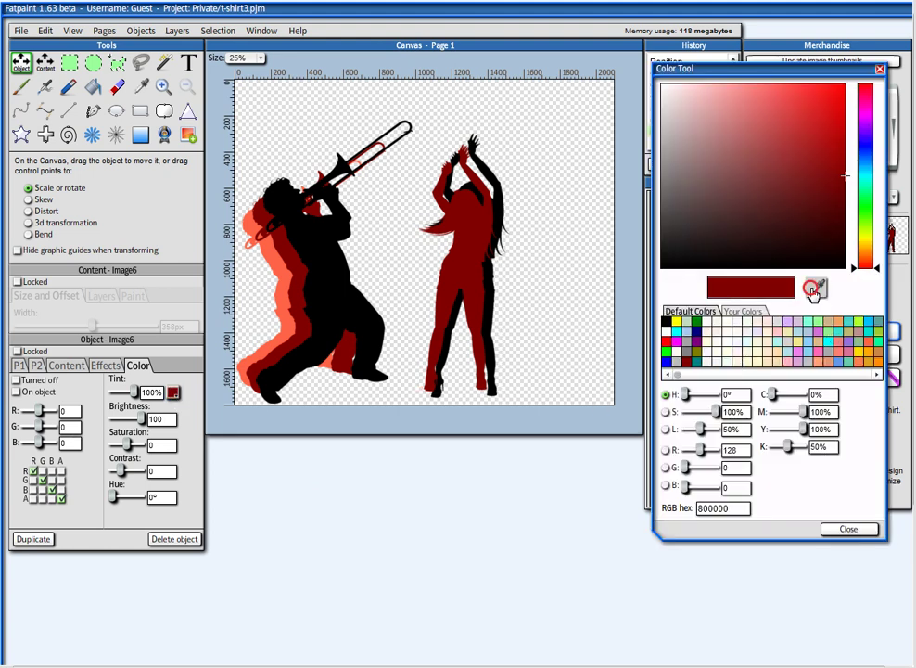
left_click(816, 286)
left_click(285, 287)
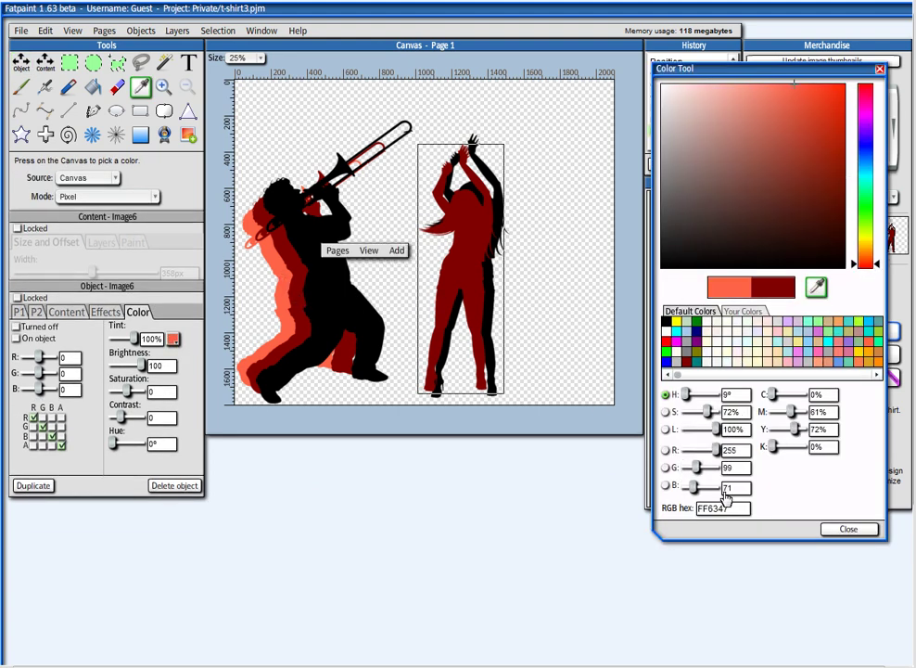
left_click(847, 530)
Step: Place the light red dancer behind the dark red one, slightly smaller and offset to the left as a second shadow
left_click_drag(687, 231, 638, 336)
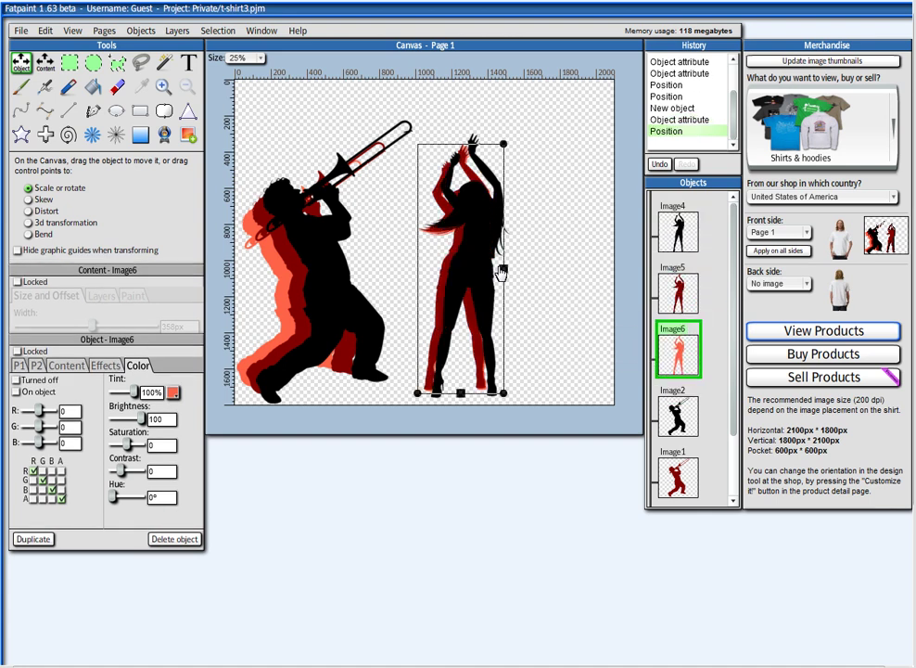
left_click_drag(466, 278, 451, 284)
left_click_drag(444, 380, 445, 373)
left_click_drag(458, 306, 467, 318)
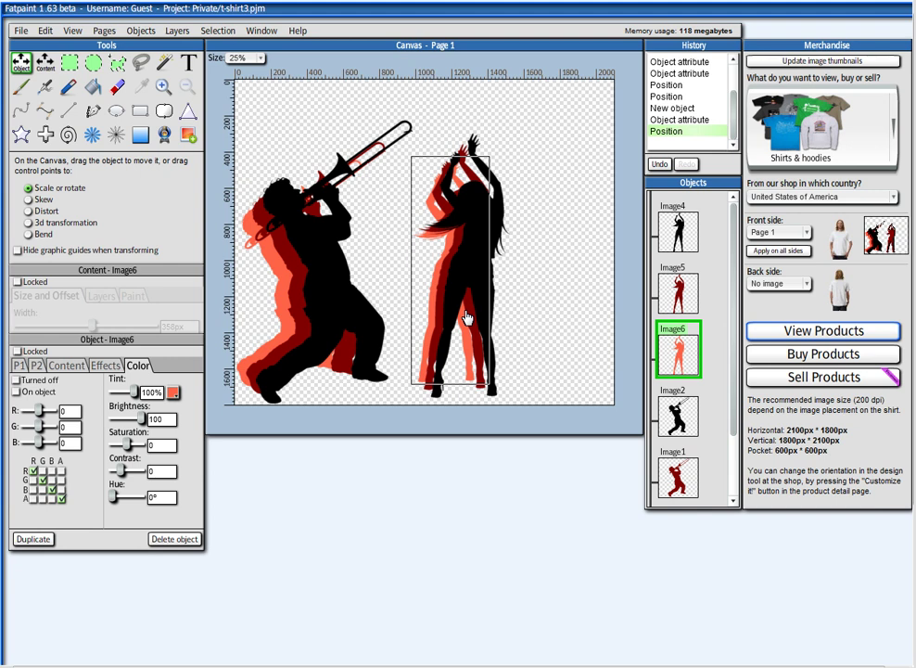
left_click_drag(466, 310, 467, 310)
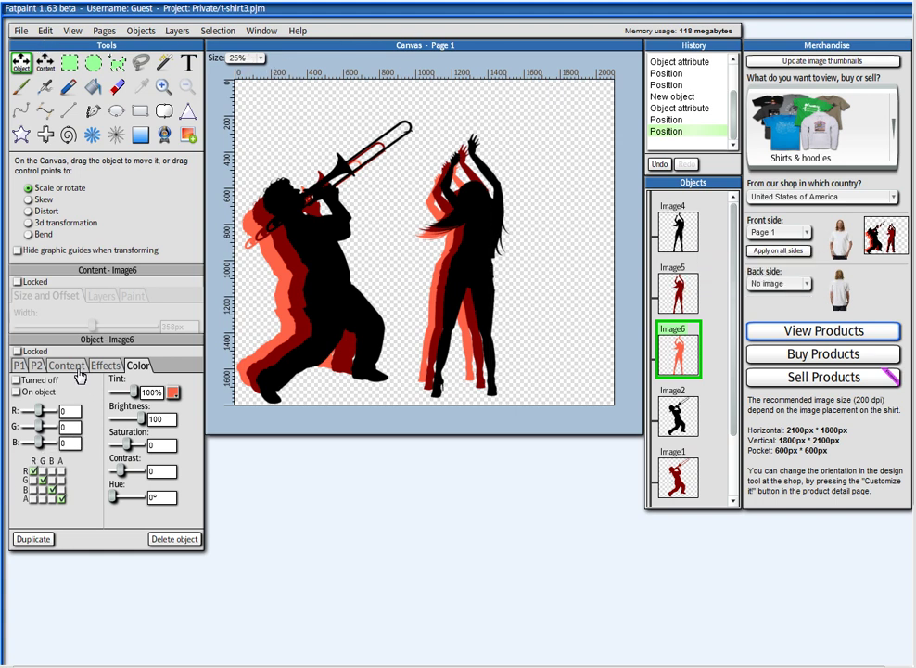
Step: Select all three dancer silhouettes together and move them left and slightly down, closer to the trombone player
left_click(36, 367)
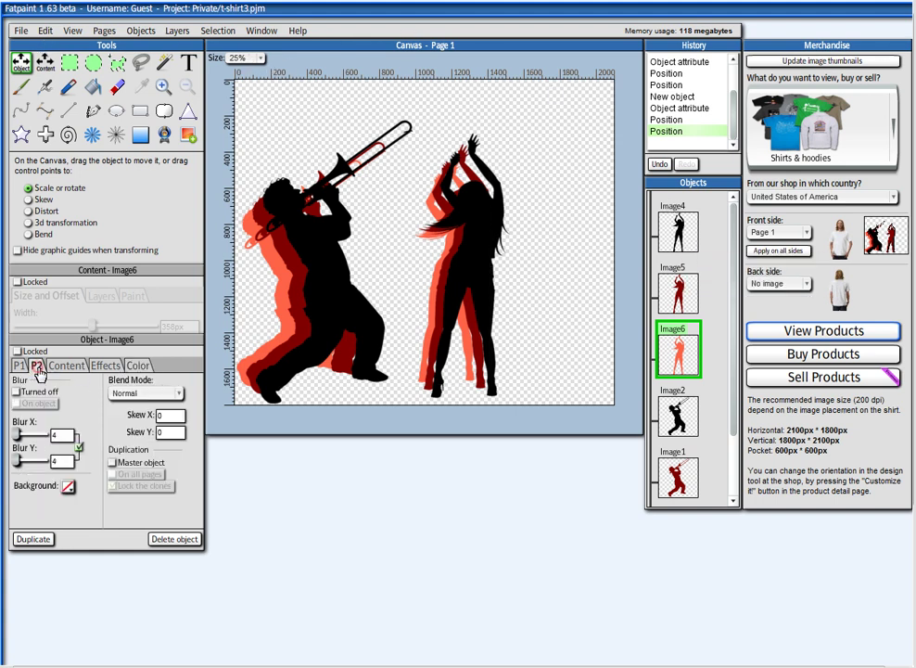
left_click(688, 296, "ctrl")
left_click(681, 230, "ctrl")
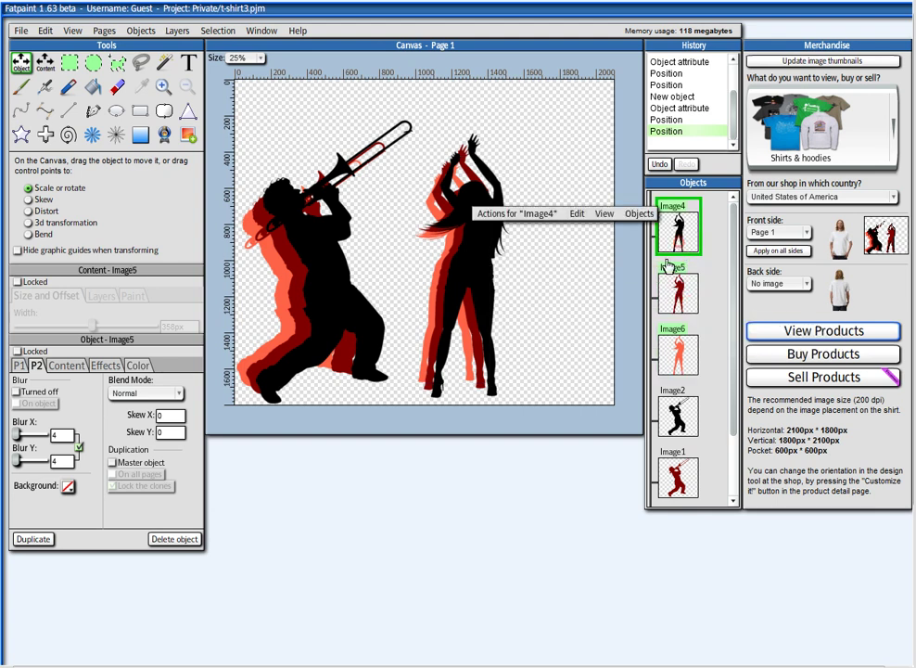
left_click_drag(492, 302, 470, 313)
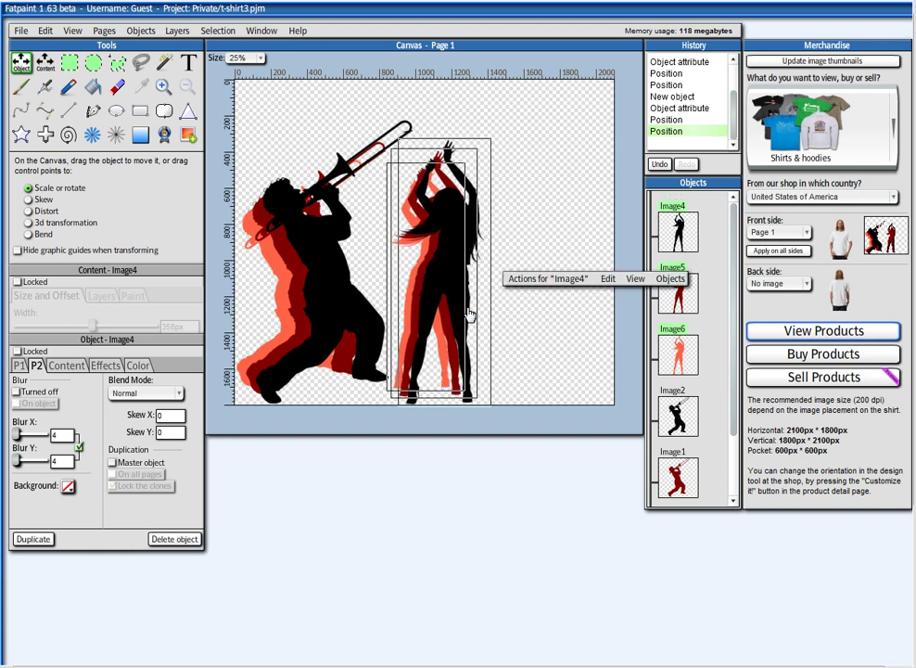
left_click(334, 111)
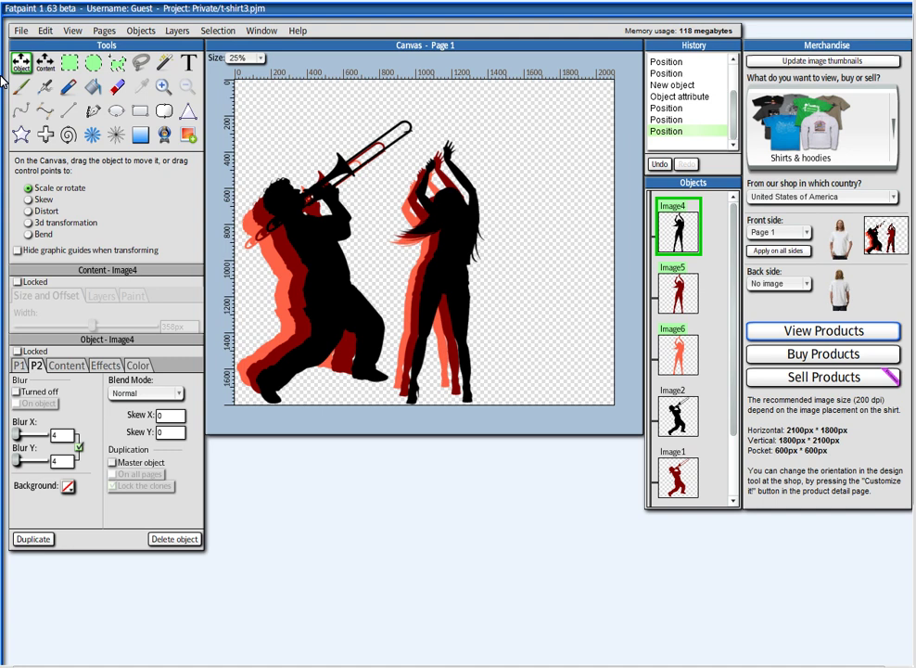
Step: Add Band_Silhouette_01.jpg from Wikimedia Commons to the page, scale it down to page height and move it over the page's right half
right_click(543, 261)
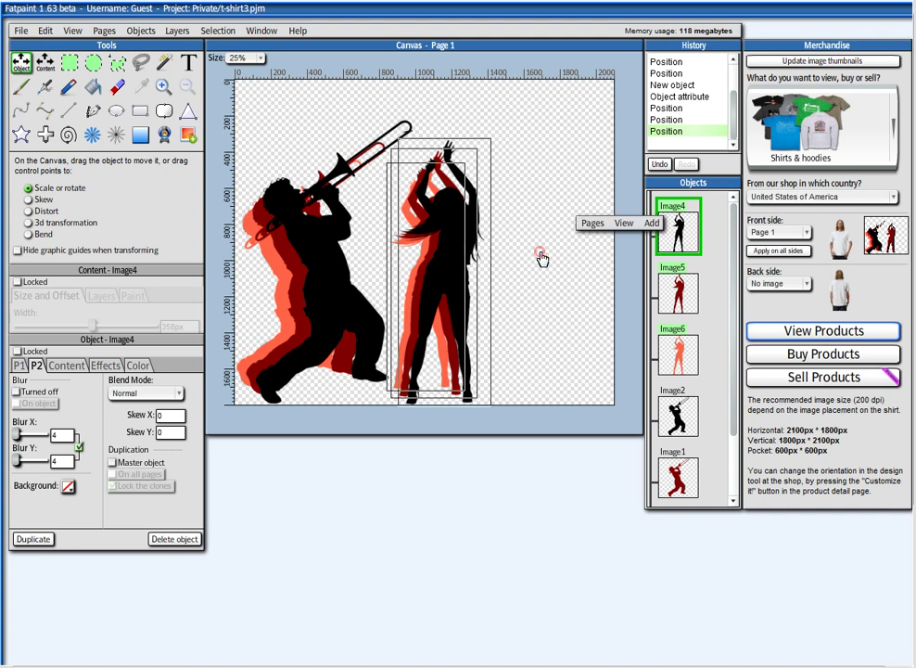
left_click(652, 224)
left_click(666, 254)
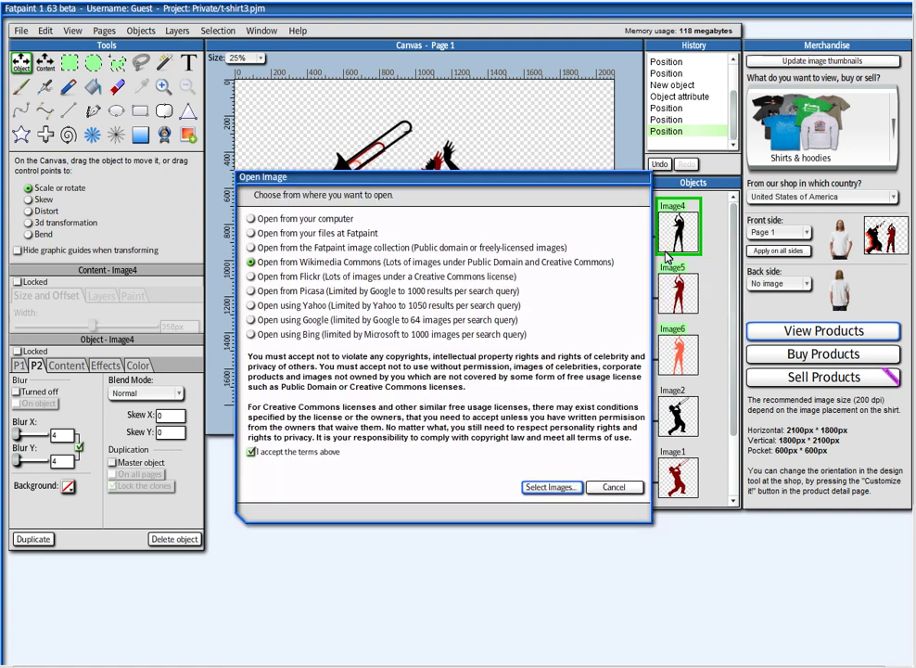
left_click(549, 487)
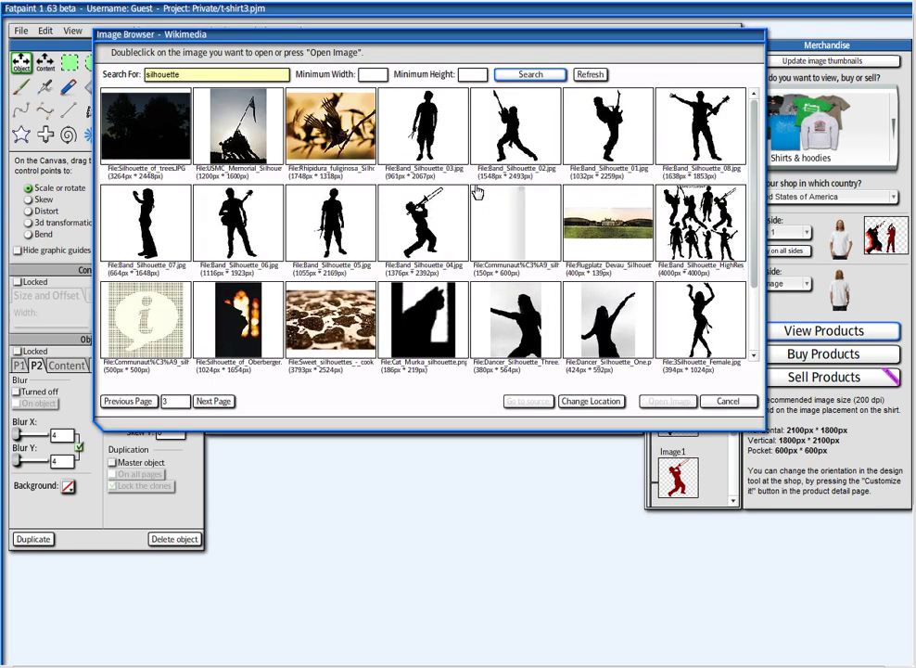
left_click(594, 124)
left_click(653, 402)
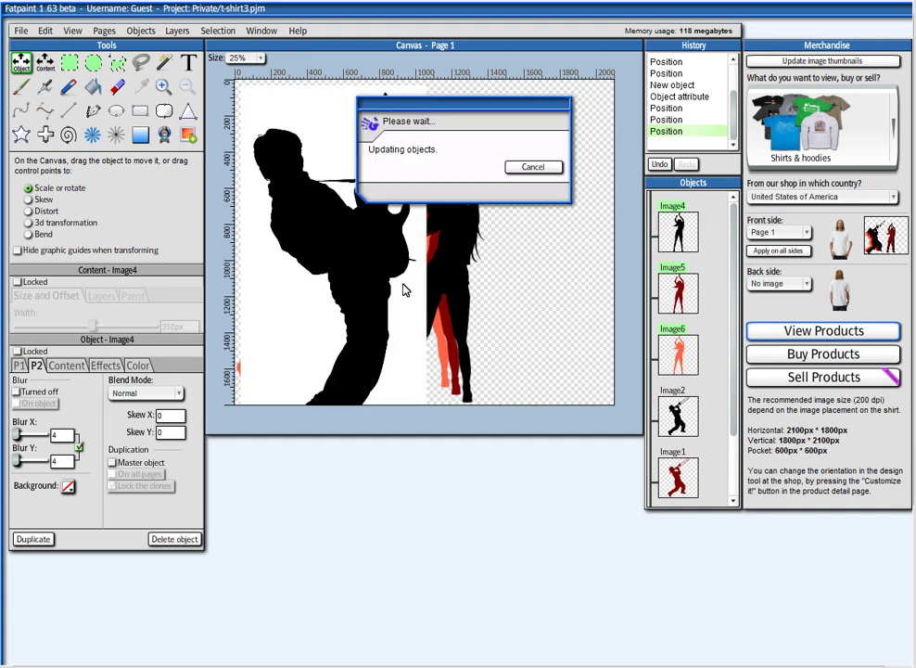
left_click_drag(426, 294, 383, 297)
left_click_drag(310, 262, 501, 263)
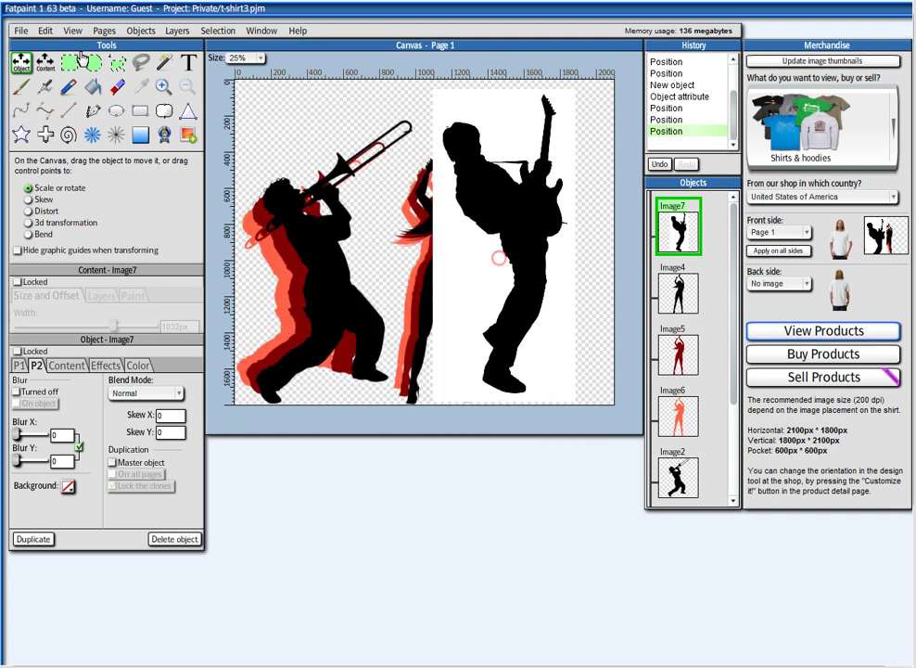
Step: Magic-wand the black guitarist, invert the selection, erase the white background and deselect
left_click(165, 62)
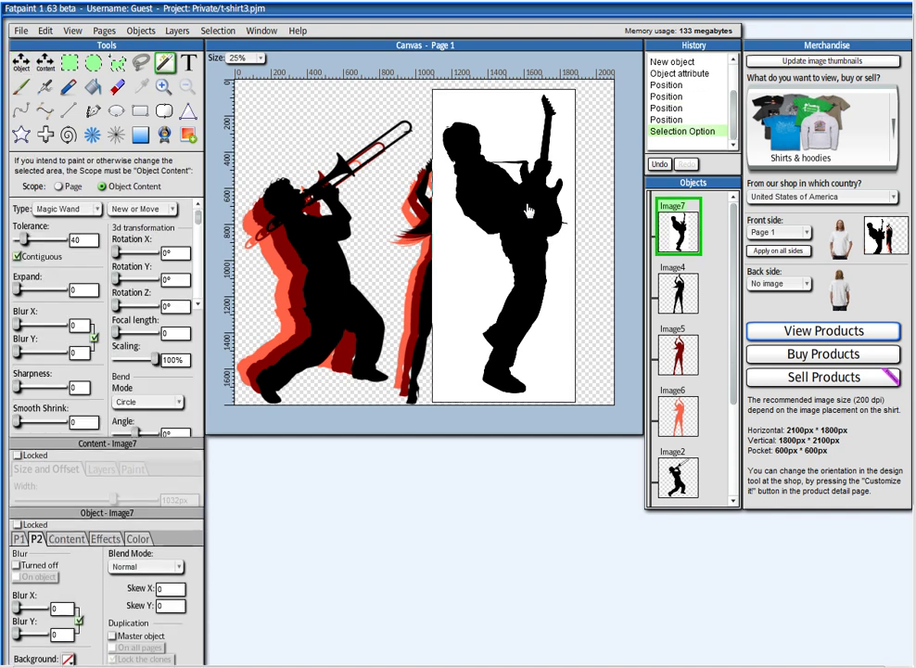
left_click(524, 214)
left_click(582, 178)
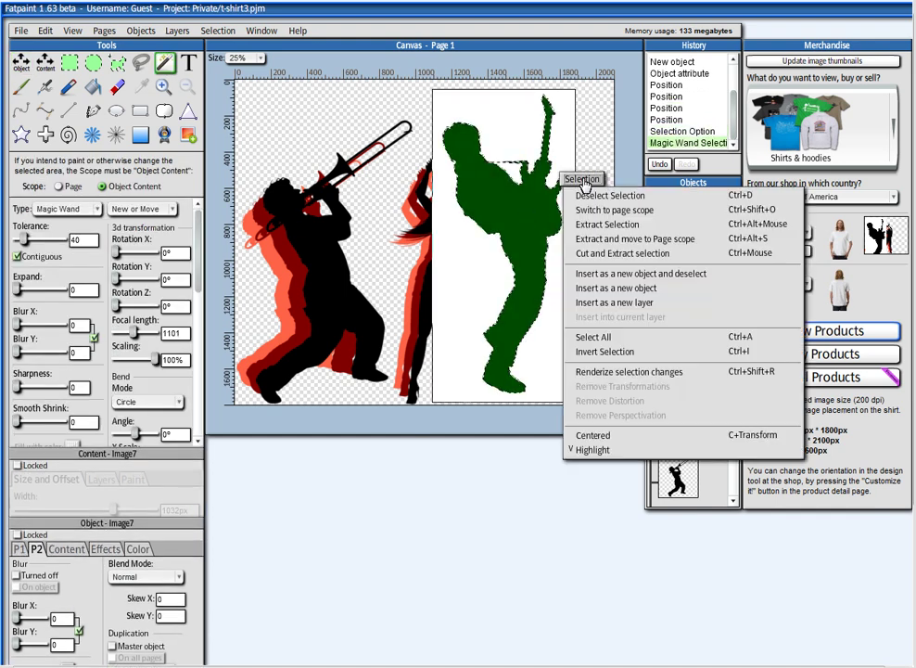
left_click(598, 350)
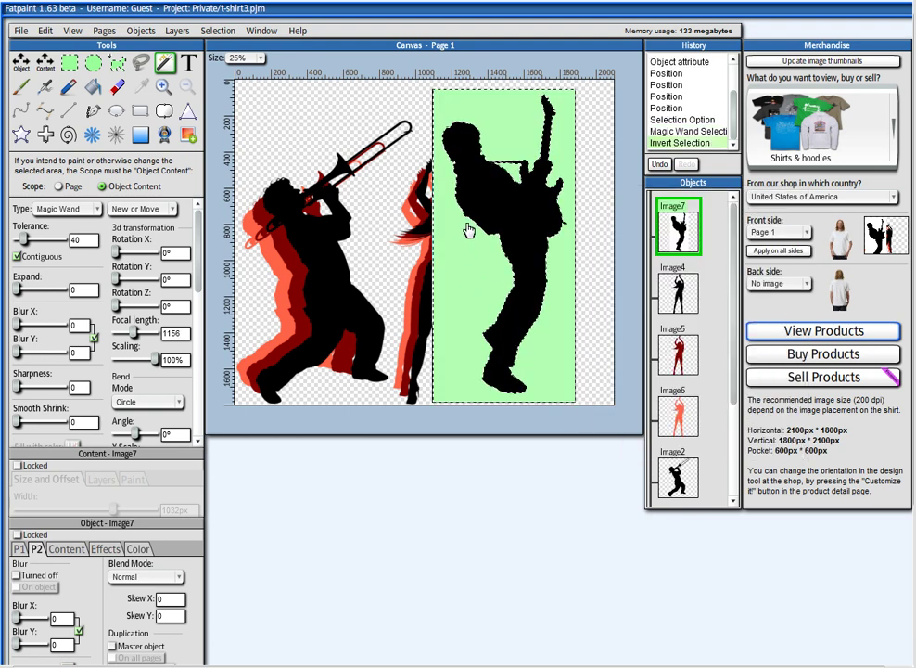
key("Delete")
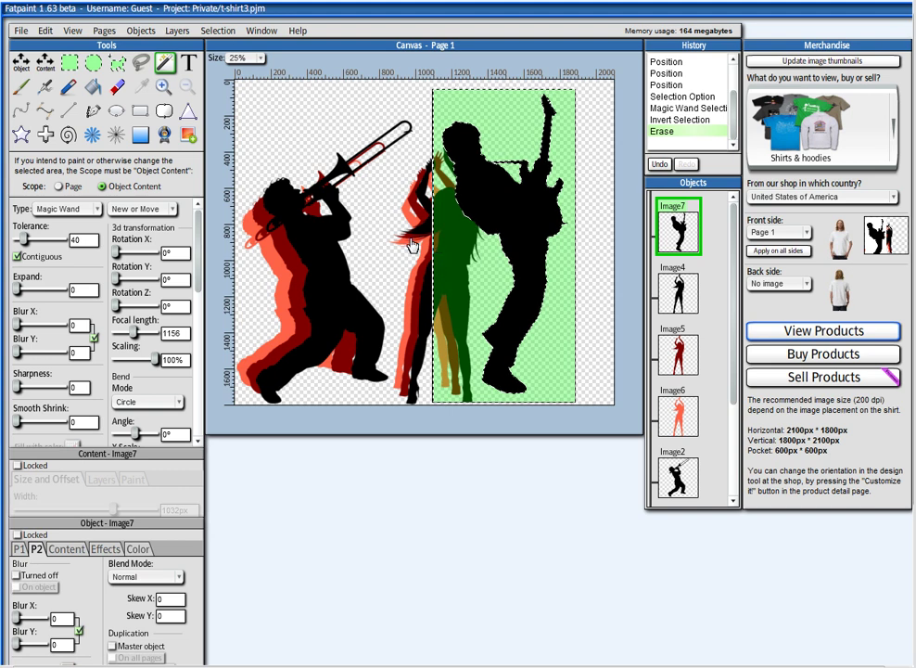
left_click(386, 178)
left_click(21, 63)
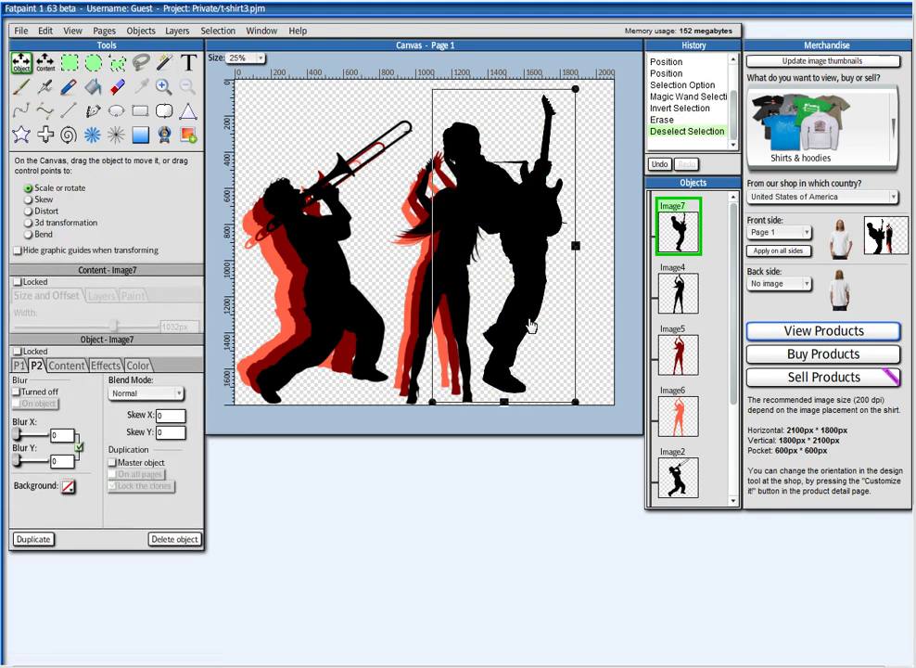
Step: Set the guitarist's X and Y blur to 4, scale it down further and place it beside the dancers at the page's right edge
left_click_drag(58, 434, 45, 436)
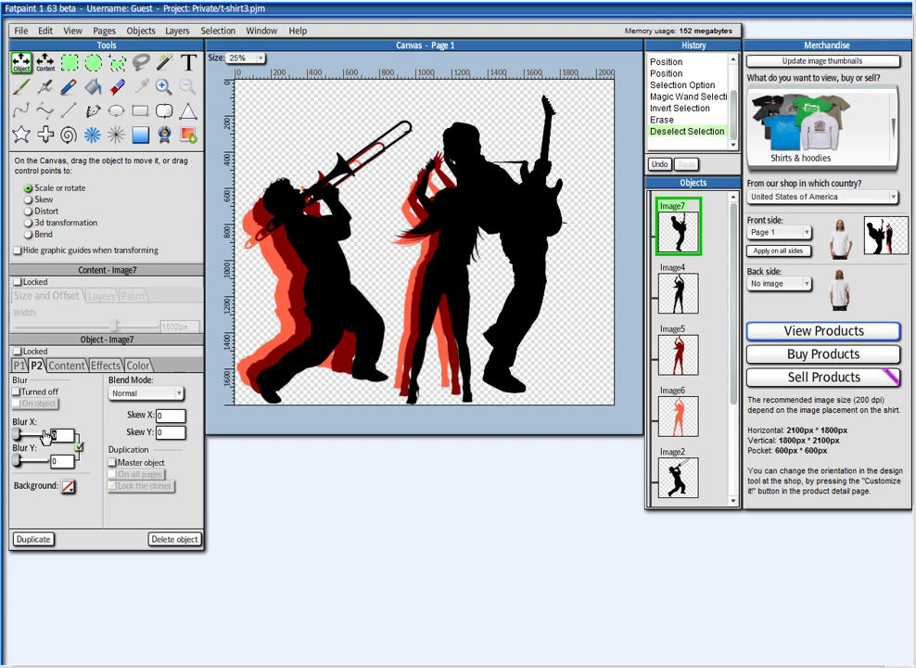
left_click(95, 407)
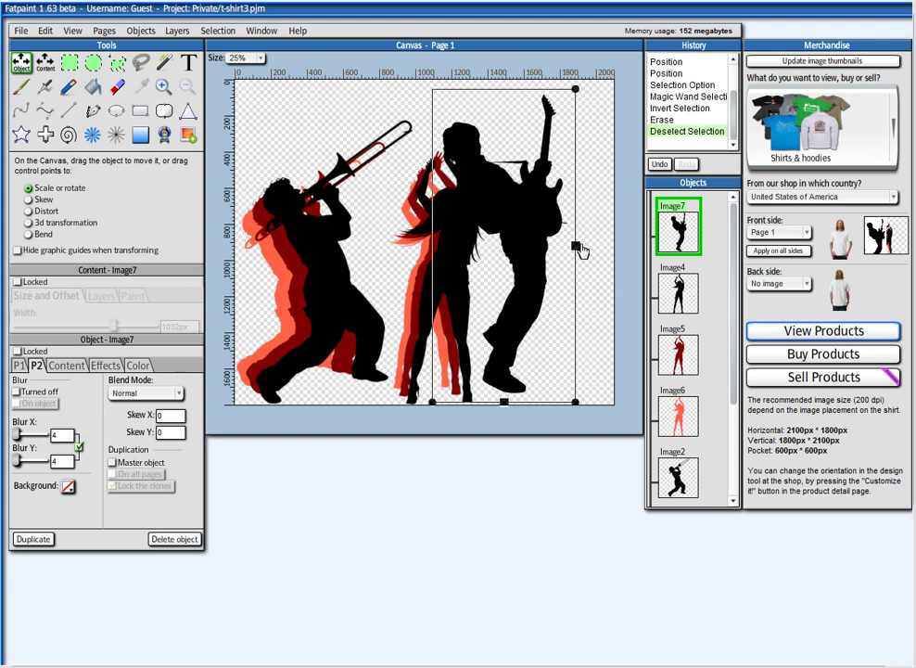
left_click_drag(579, 250, 556, 252)
left_click_drag(501, 252, 555, 297)
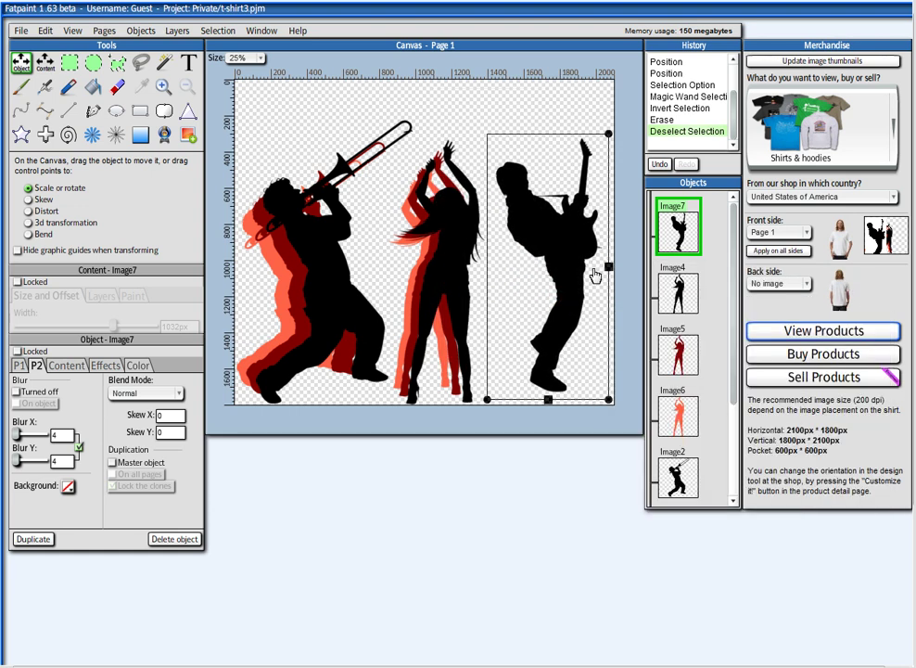
left_click_drag(608, 267, 613, 269)
left_click_drag(557, 291, 563, 290)
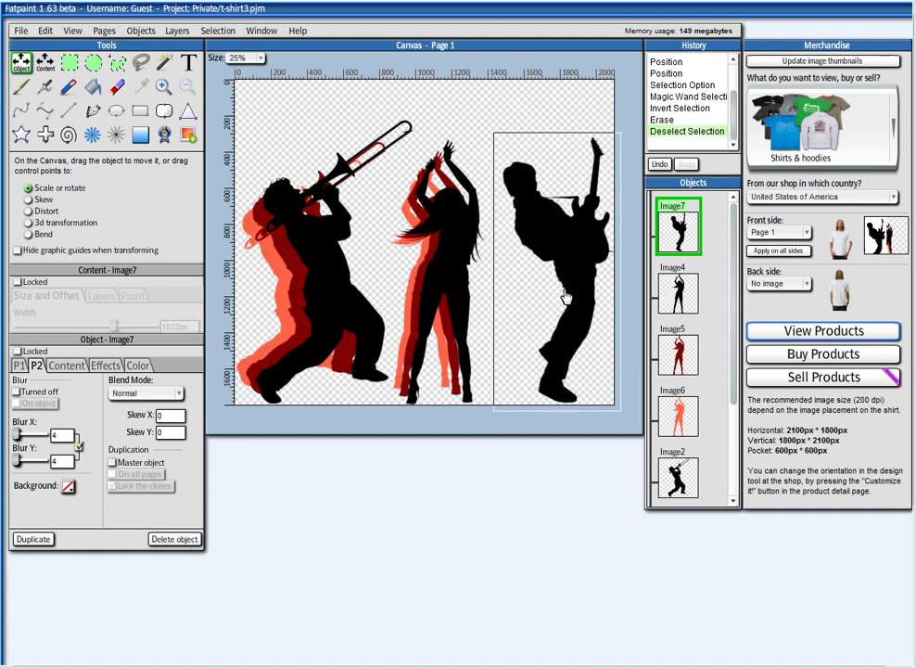
left_click(261, 416)
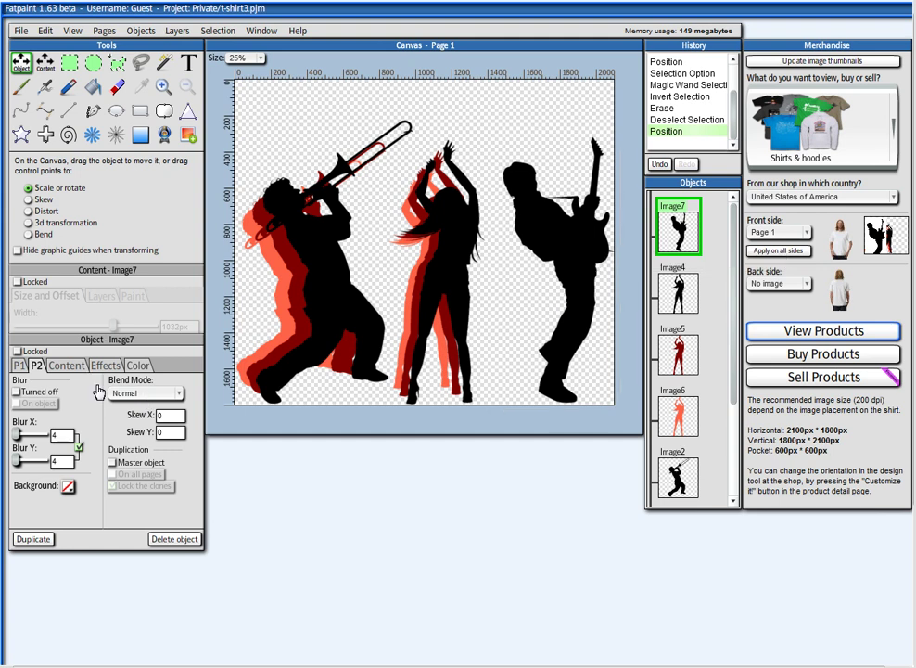
Step: Duplicate the guitarist, set the copy's brightness to 100 and tint it 100% with the dark red 800000 sampled from the dancer
left_click(31, 538)
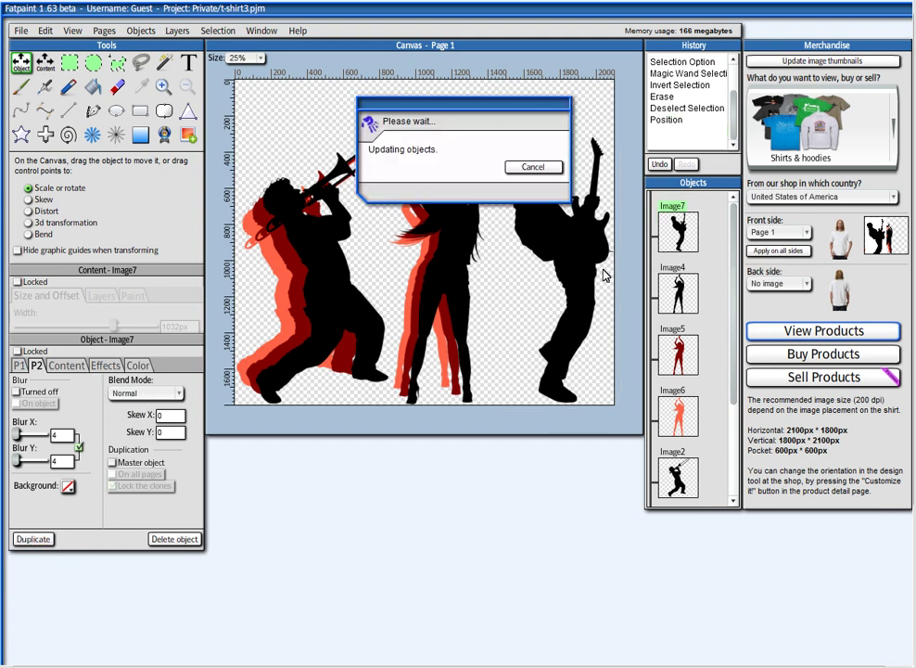
left_click(144, 368)
left_click_drag(126, 415, 137, 392)
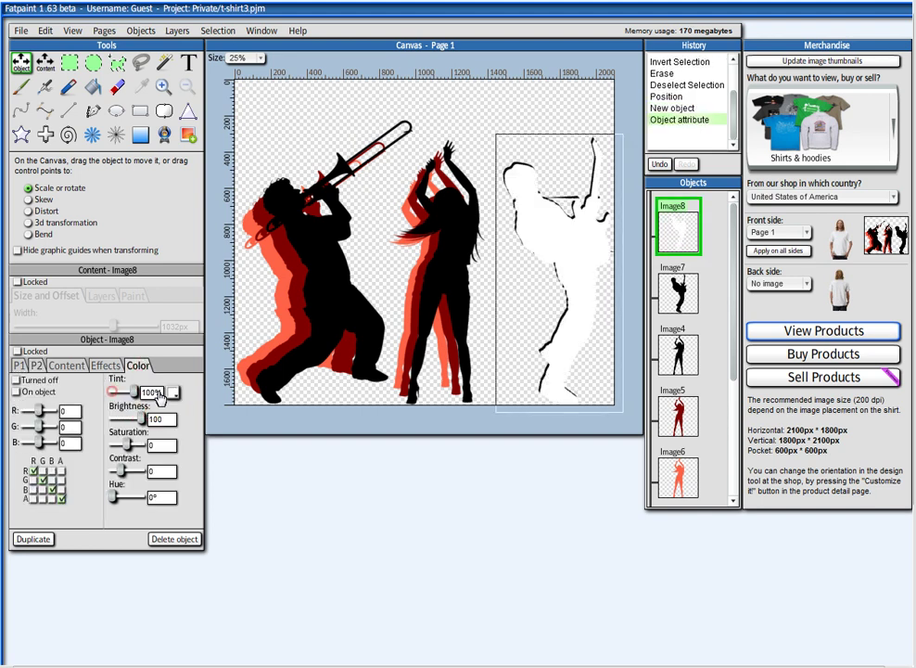
left_click(172, 392)
left_click(816, 286)
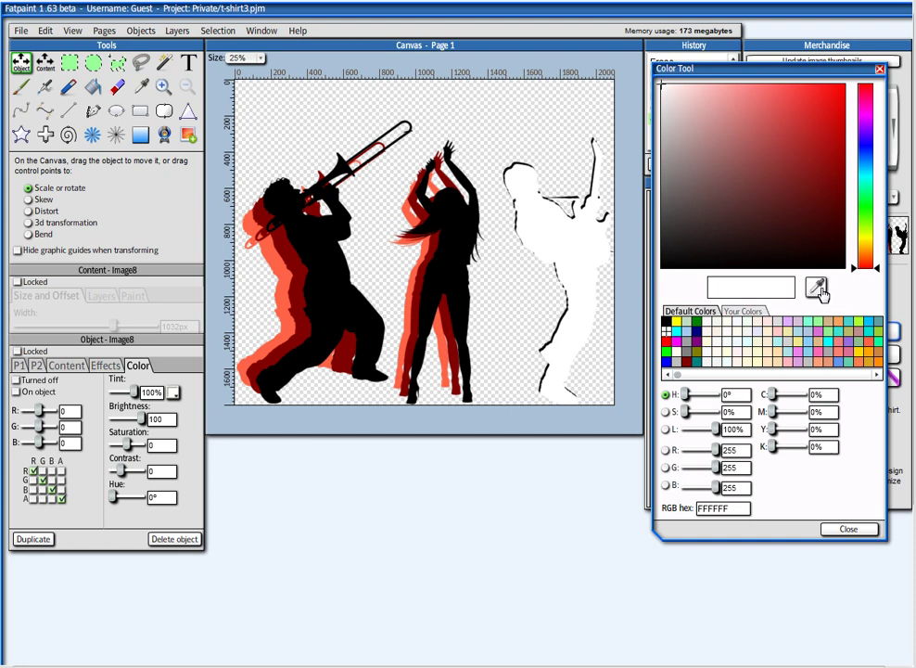
left_click(416, 311)
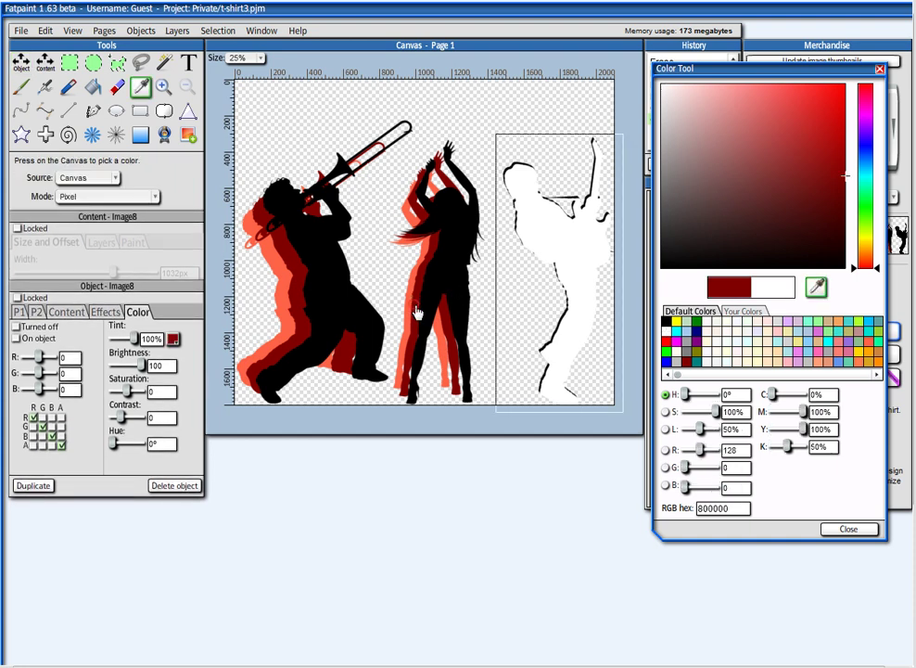
left_click(849, 529)
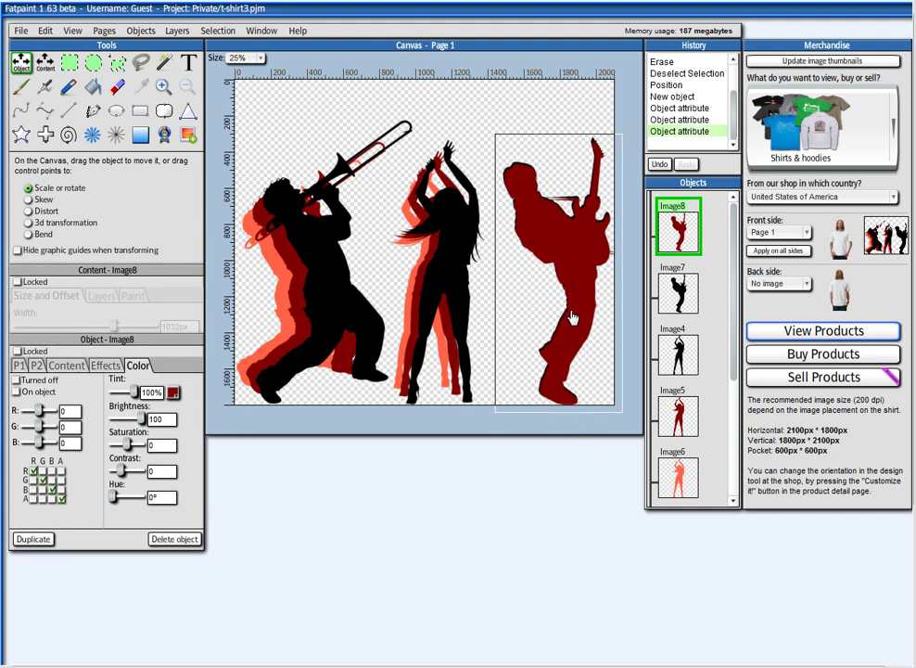
Step: Place the dark red guitarist behind the black one, slightly smaller and offset to the left like a shadow
left_click_drag(572, 316, 559, 316)
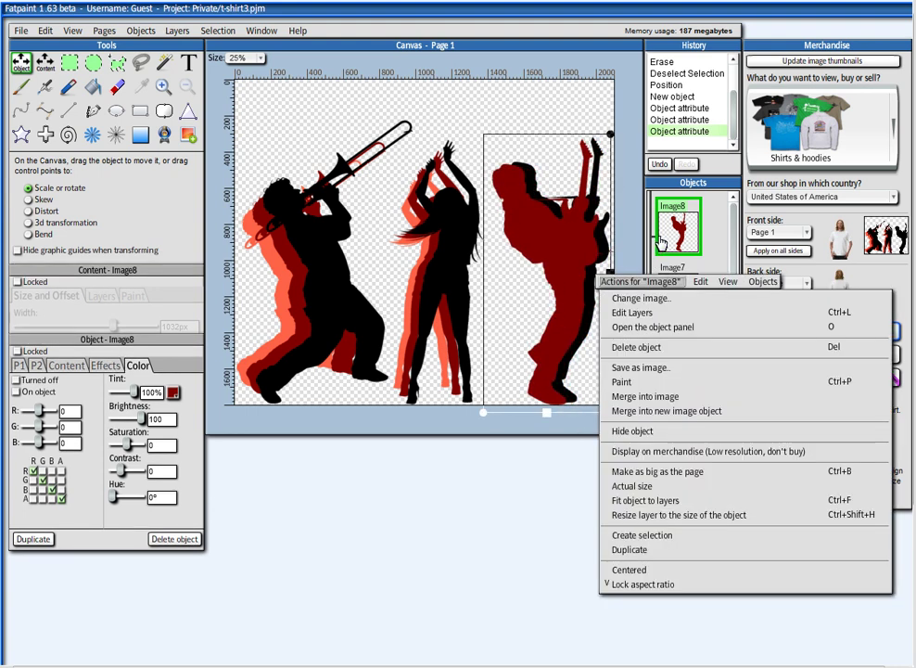
left_click_drag(676, 232, 677, 332)
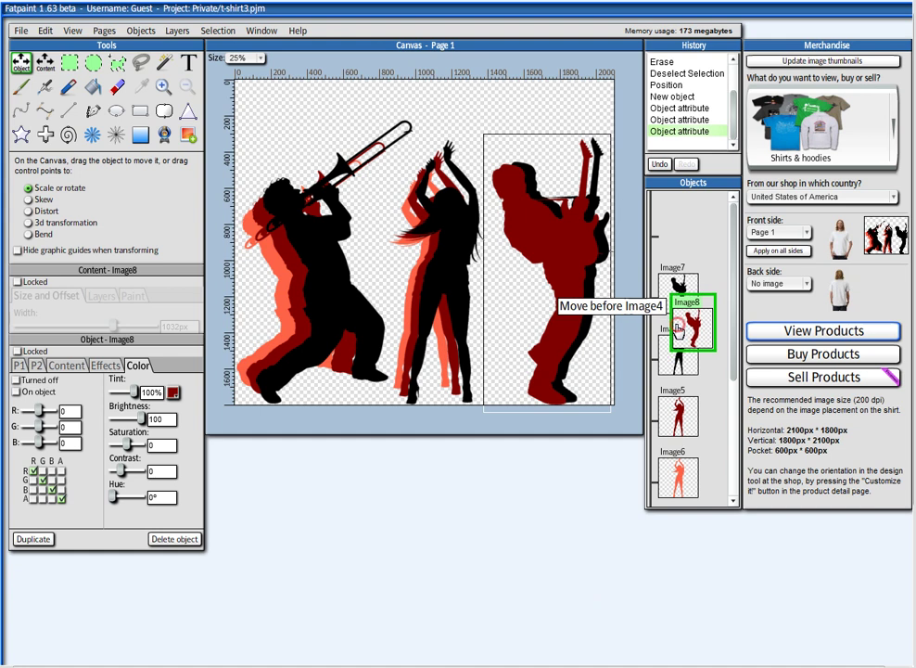
left_click_drag(612, 337, 612, 336)
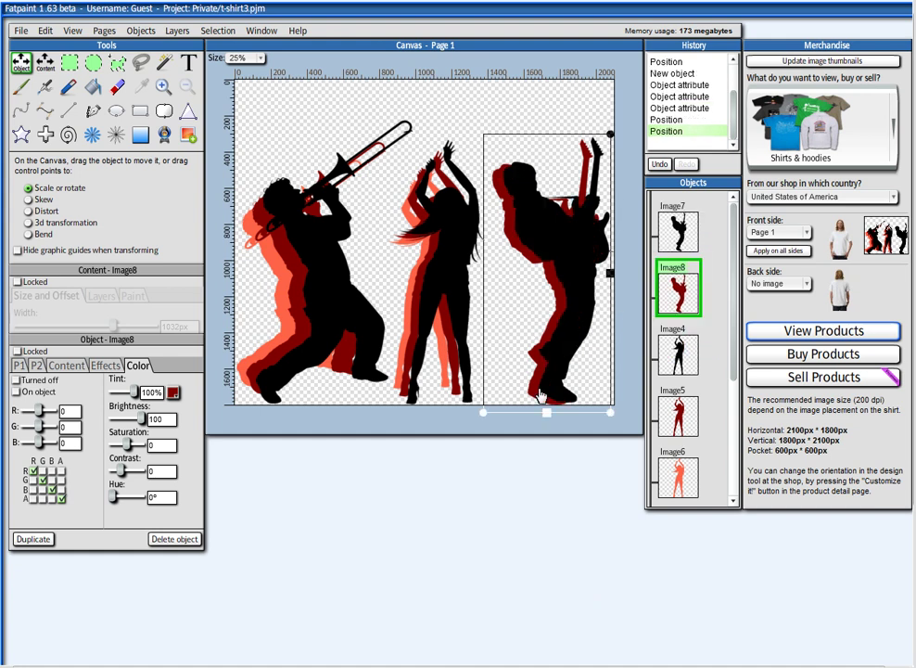
left_click_drag(547, 416, 548, 402)
left_click_drag(552, 330, 556, 311)
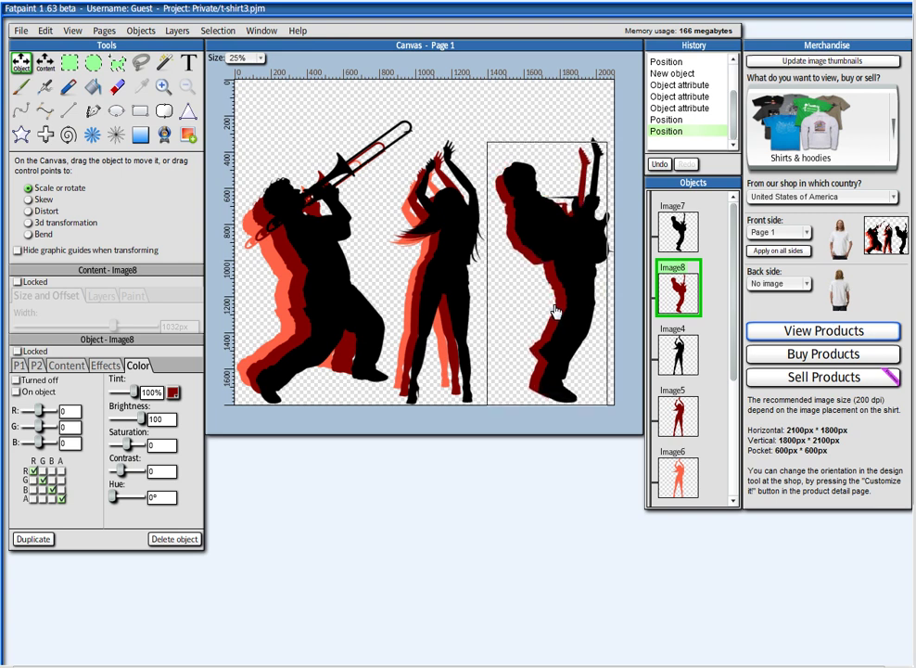
left_click_drag(546, 404, 555, 334)
right_click(538, 349)
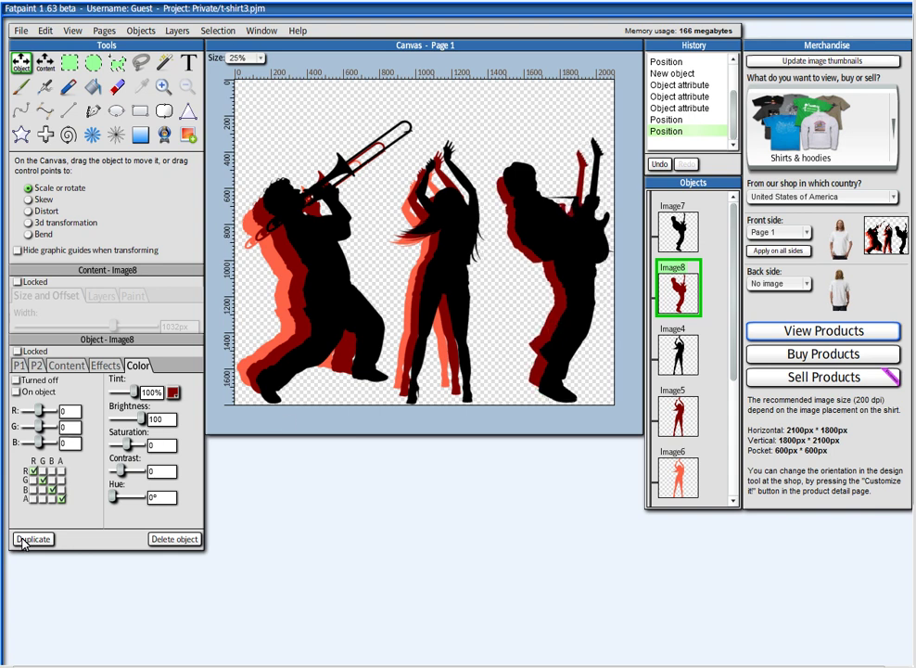
Step: Duplicate the dark red guitarist and tint the copy with the light red FF6347 sampled from the trombonist's shadow
left_click(37, 364)
left_click(32, 538)
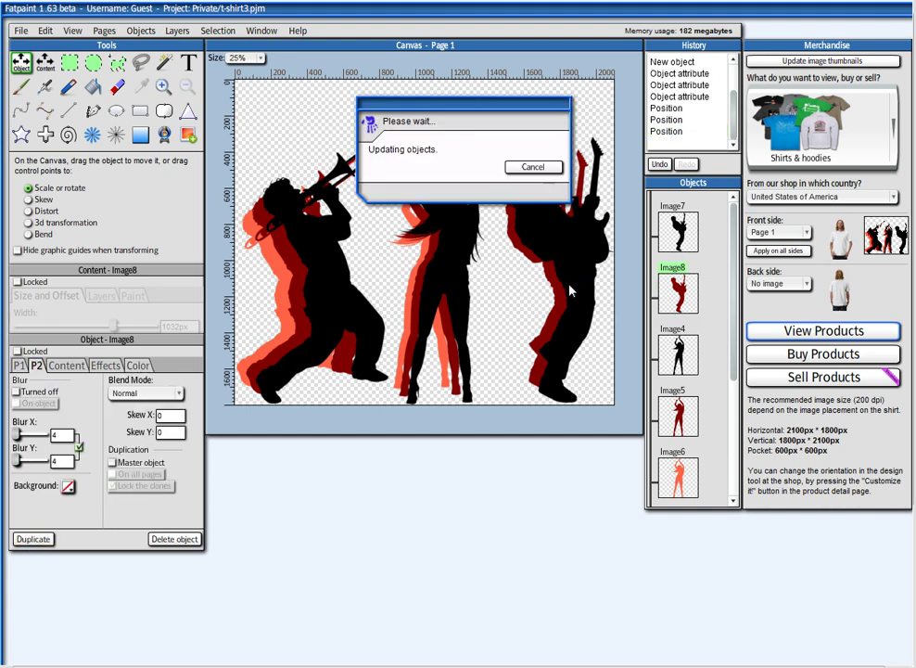
left_click(139, 367)
left_click(175, 393)
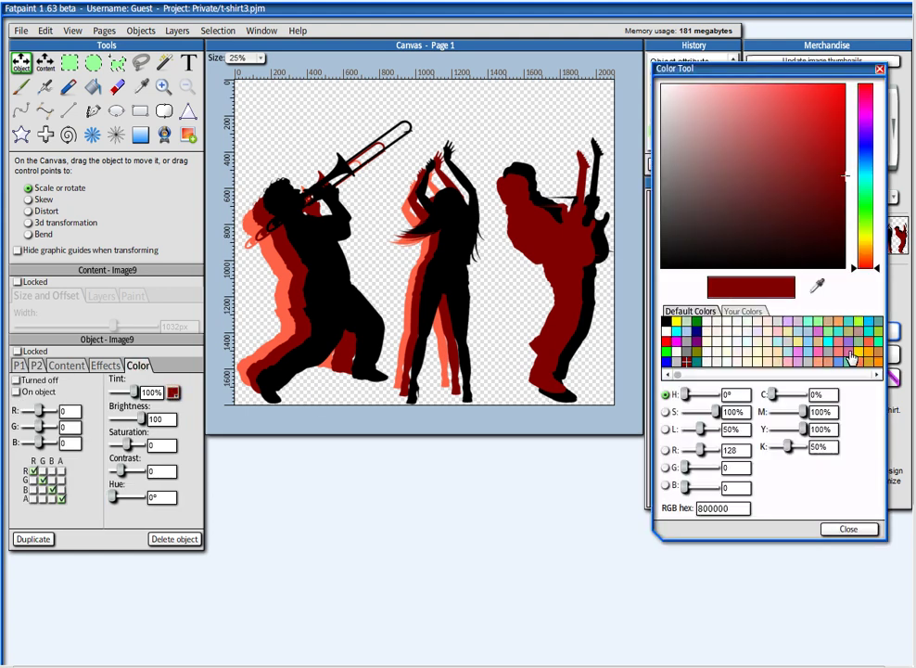
left_click(816, 287)
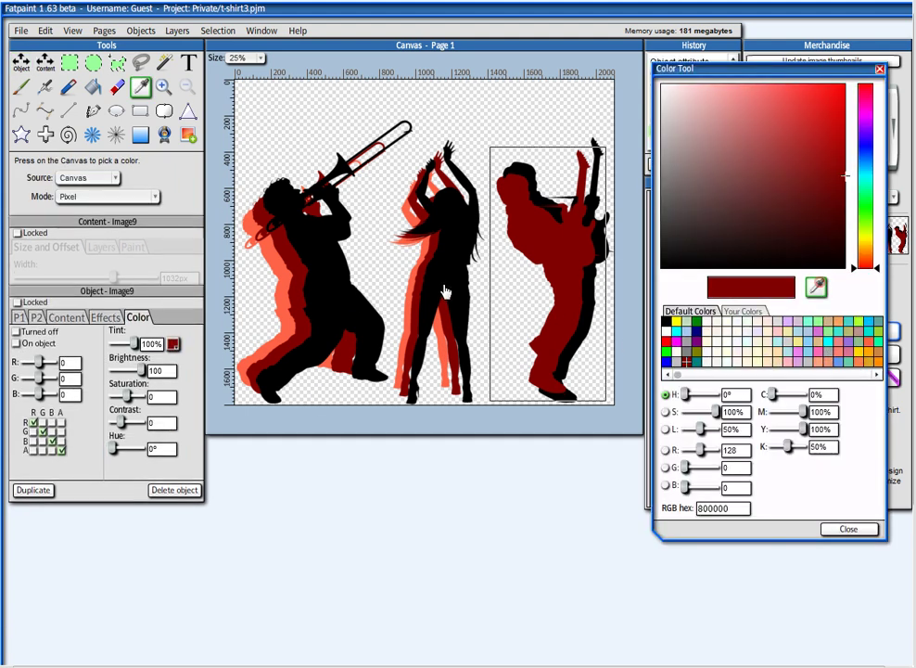
left_click(291, 306)
left_click(870, 529)
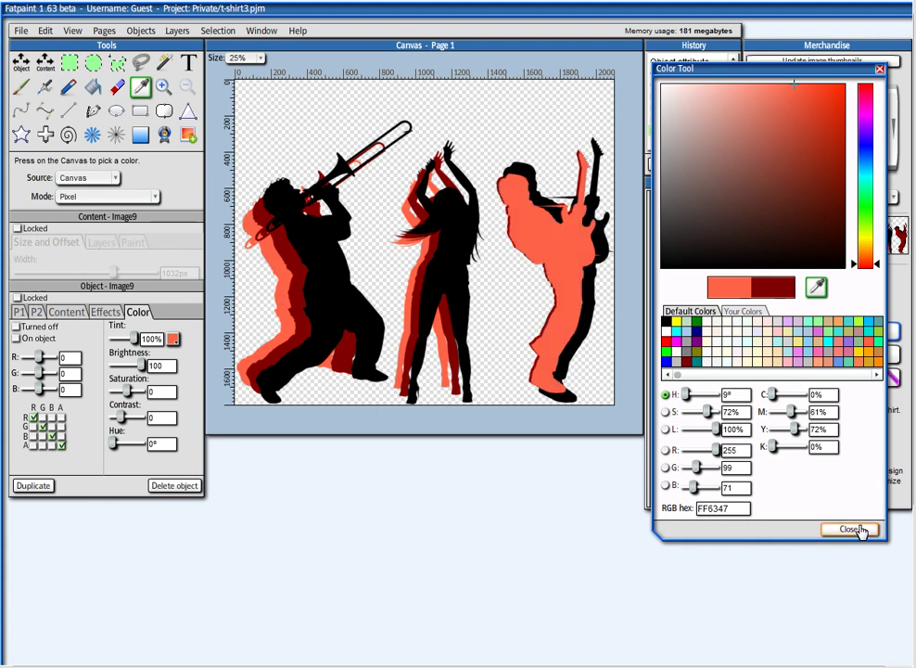
Step: Place the light red guitarist behind the dark red one, slightly smaller and offset to the left as a second shadow
left_click_drag(678, 236, 681, 371)
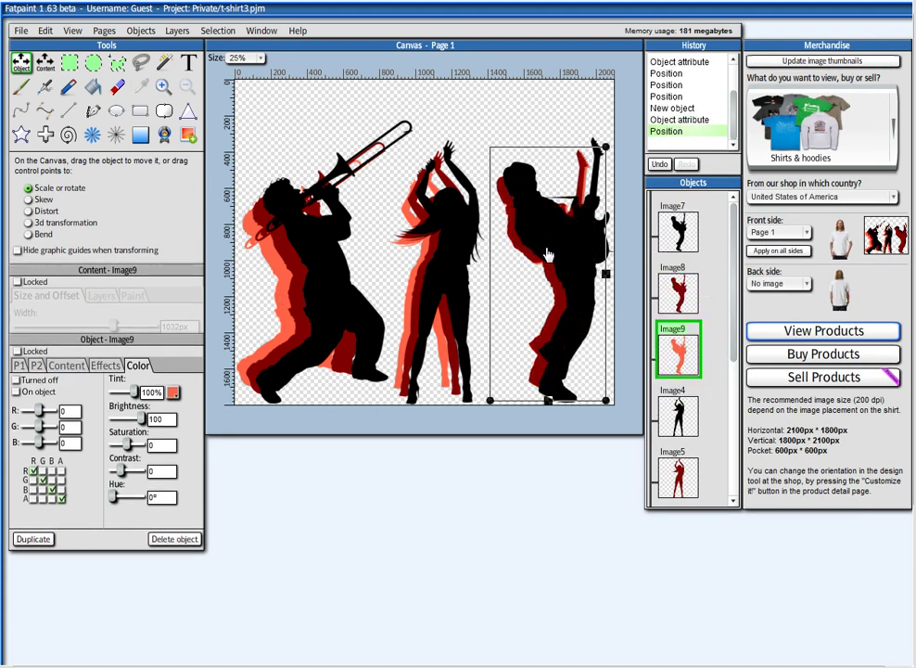
left_click_drag(561, 271, 542, 271)
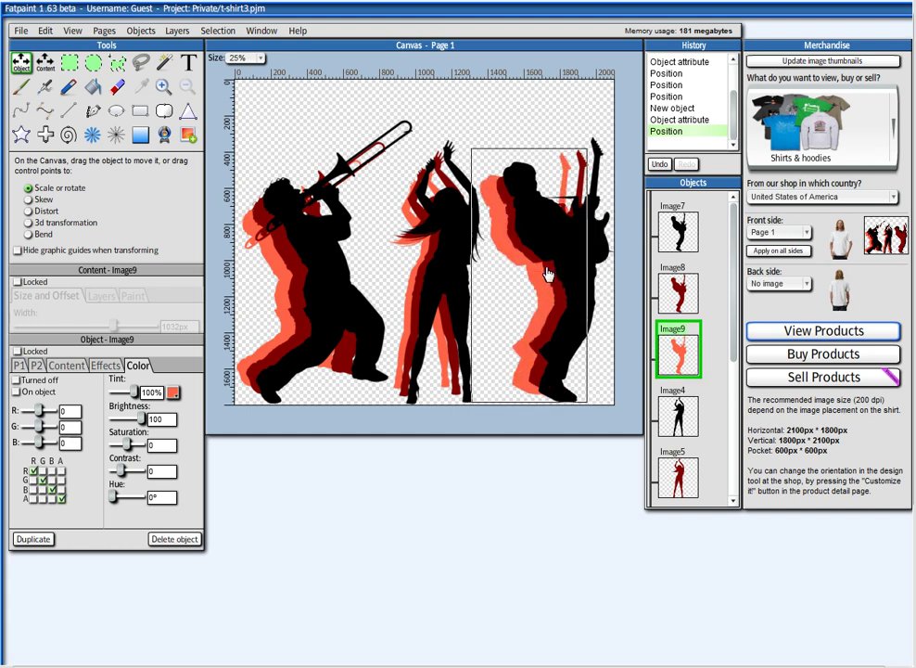
left_click_drag(529, 404, 530, 375)
left_click_drag(537, 285, 551, 305)
right_click(497, 250)
left_click(593, 602)
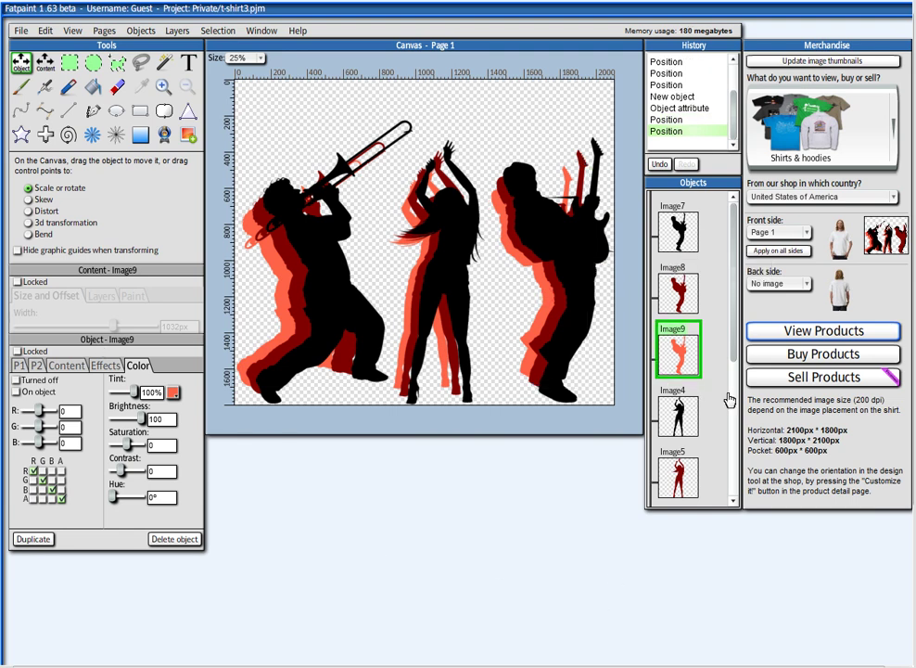
Step: Preview the design on the shirt within the editor, enlarge the product image and close the preview
left_click(812, 334)
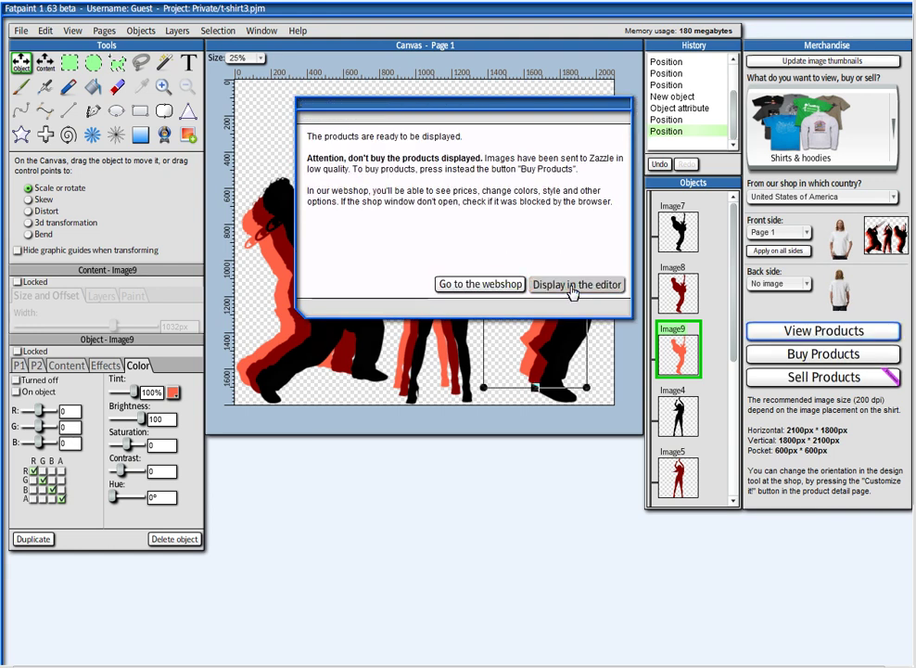
left_click(573, 285)
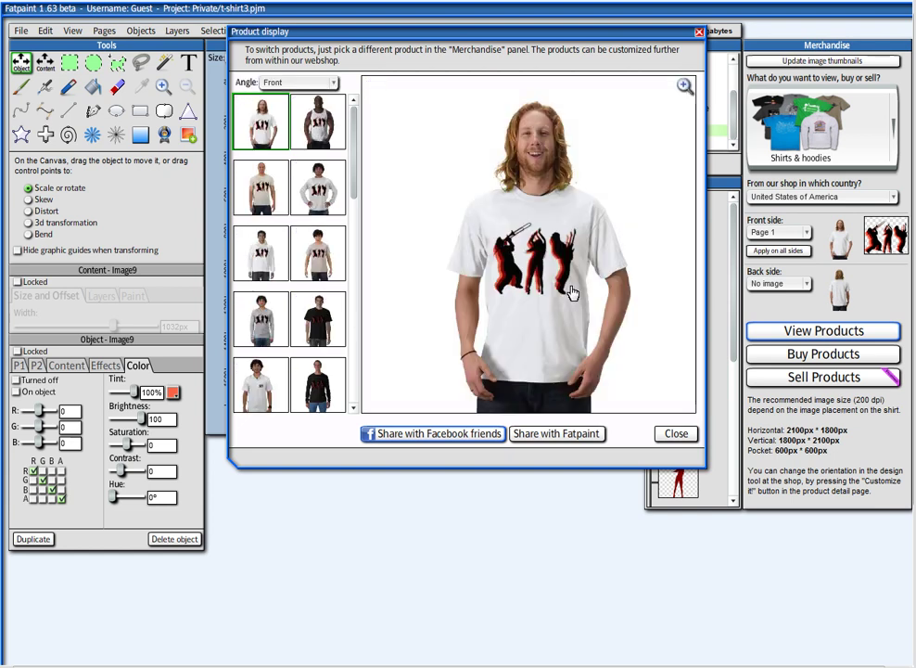
left_click(684, 86)
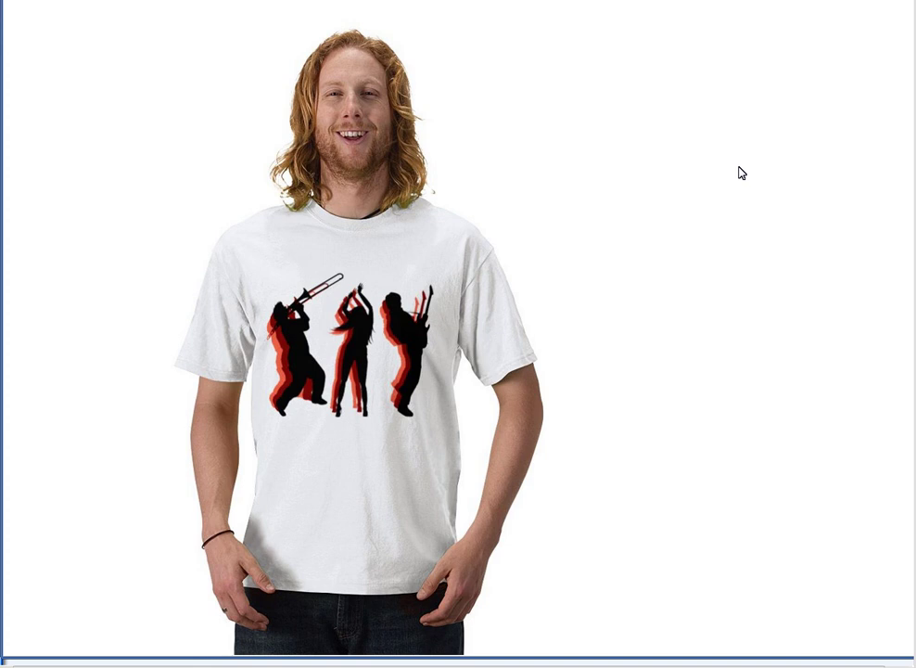
left_click(568, 408)
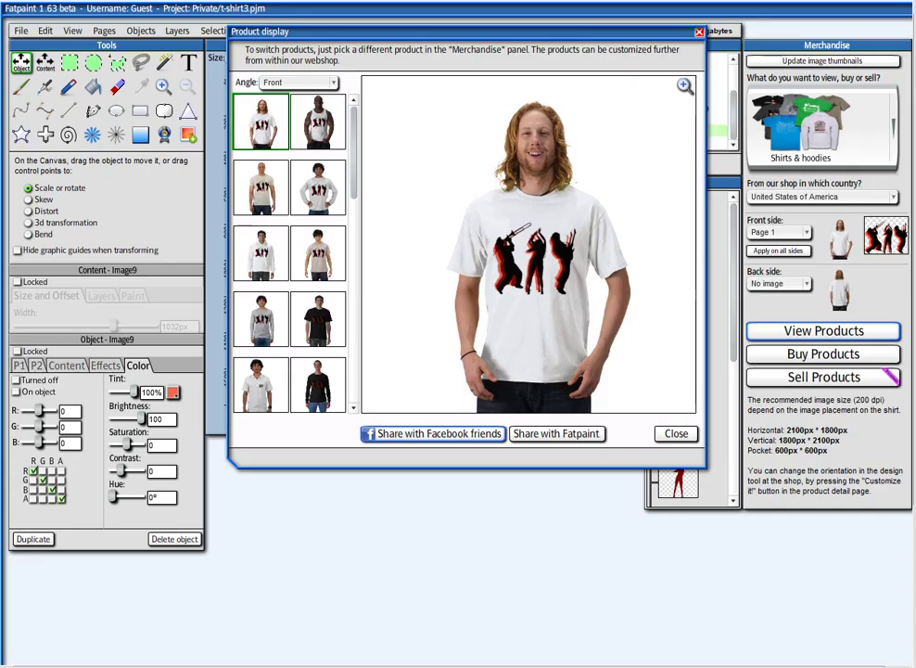
left_click(669, 432)
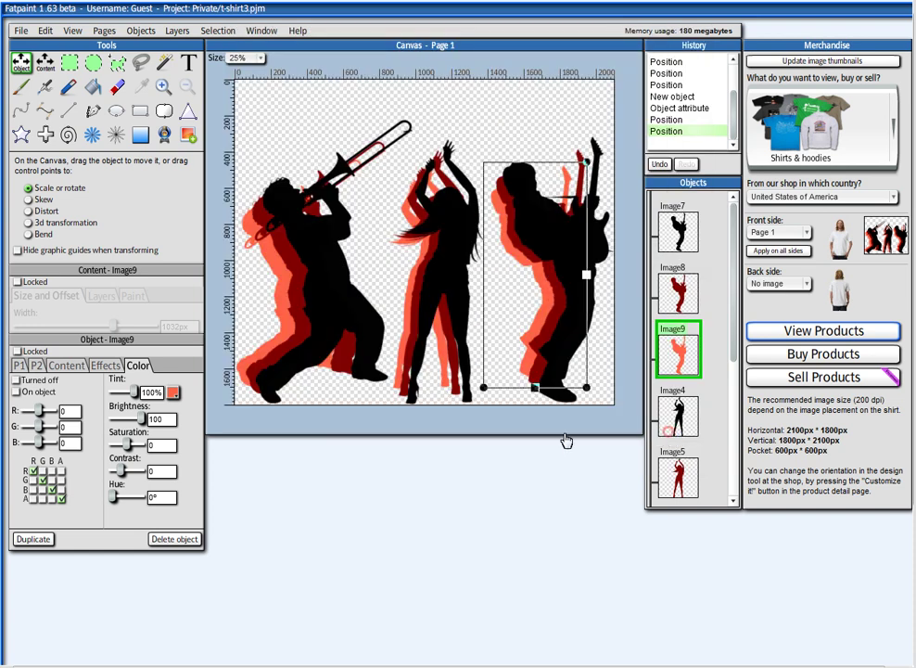
Step: Nudge the black trombonist and its dark red copy slightly to the left
left_click(339, 304)
left_click_drag(339, 304, 335, 305)
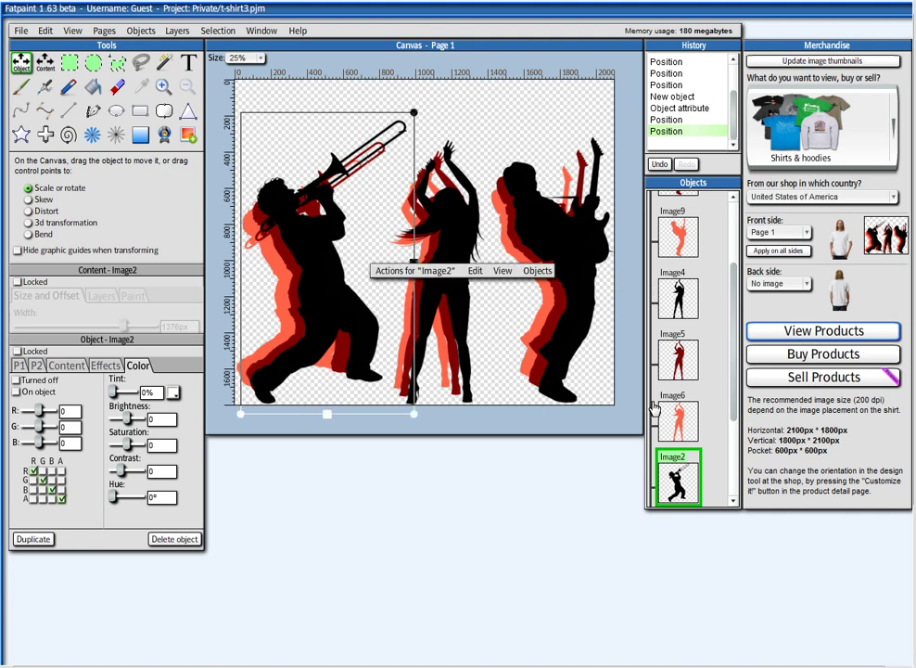
scroll(731, 358, "down", 3)
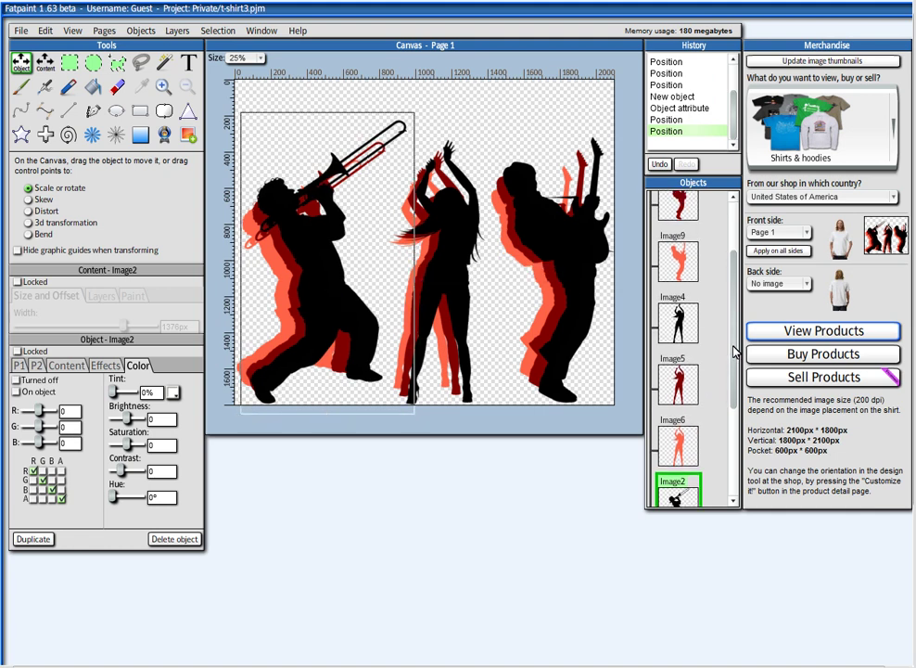
left_click(678, 397)
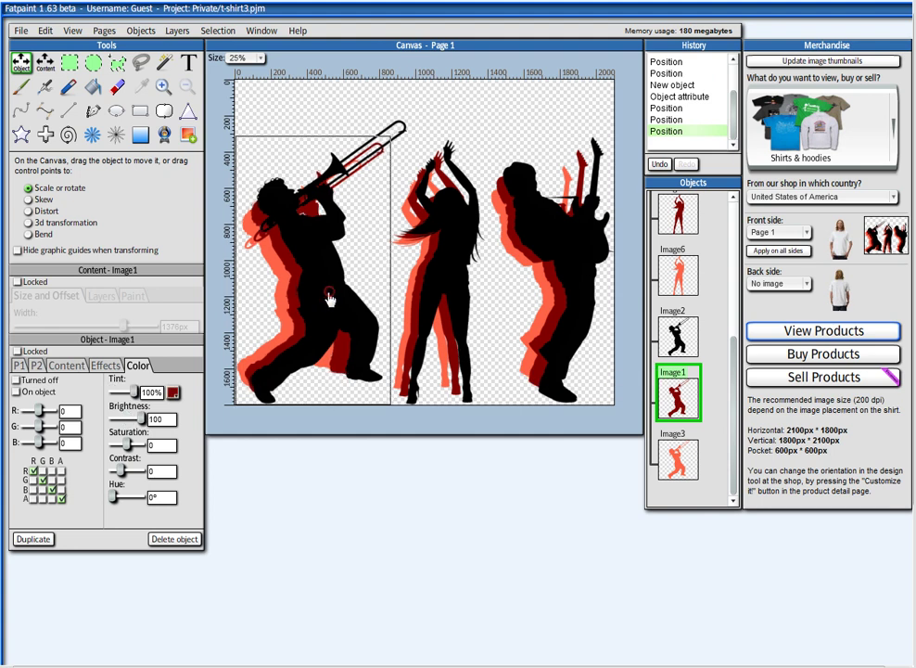
left_click_drag(326, 298, 329, 299)
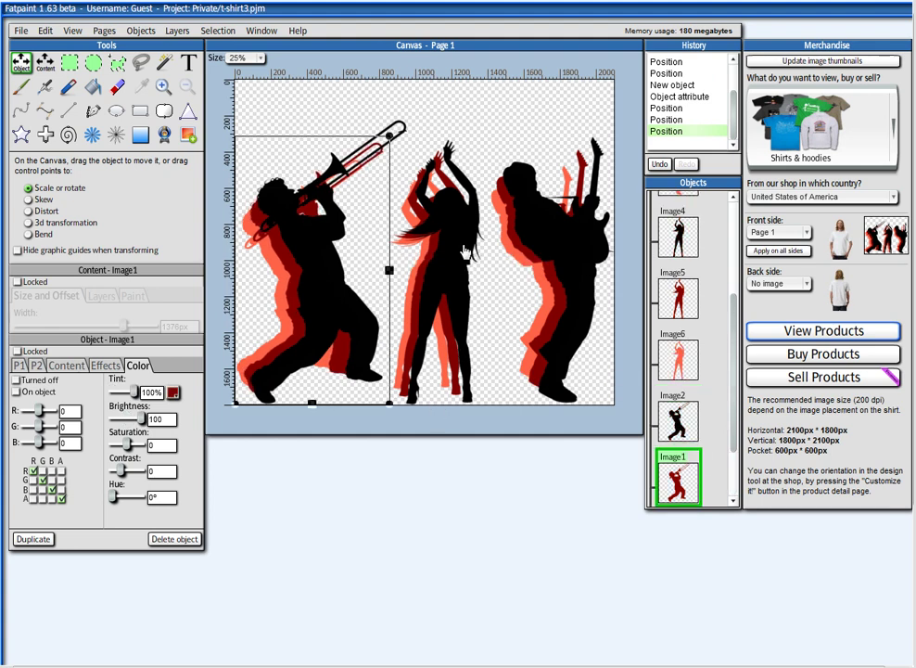
Step: Add the text "Let's party!" in the empty area above the trombonist
left_click(189, 66)
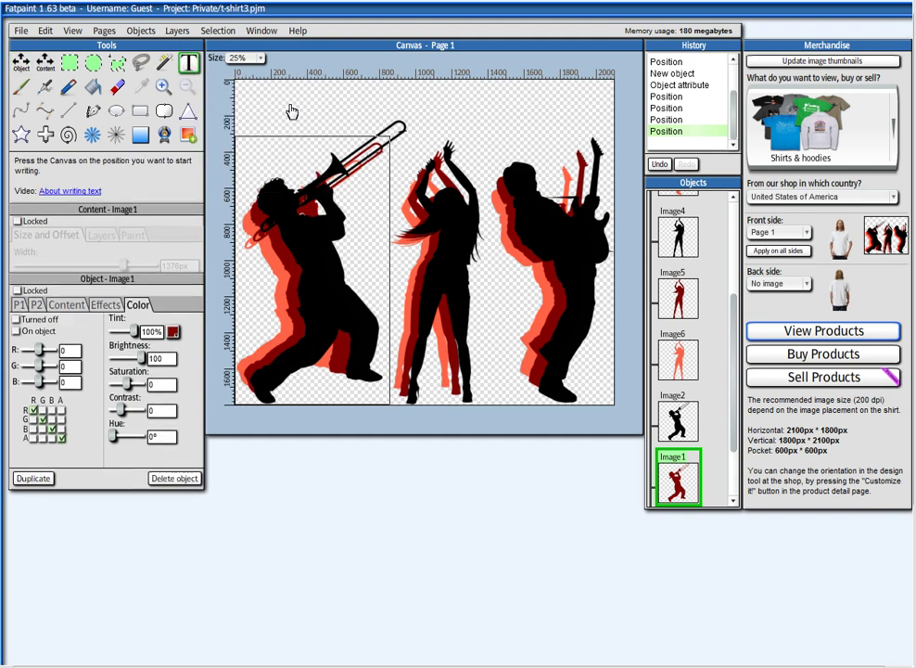
left_click(260, 98)
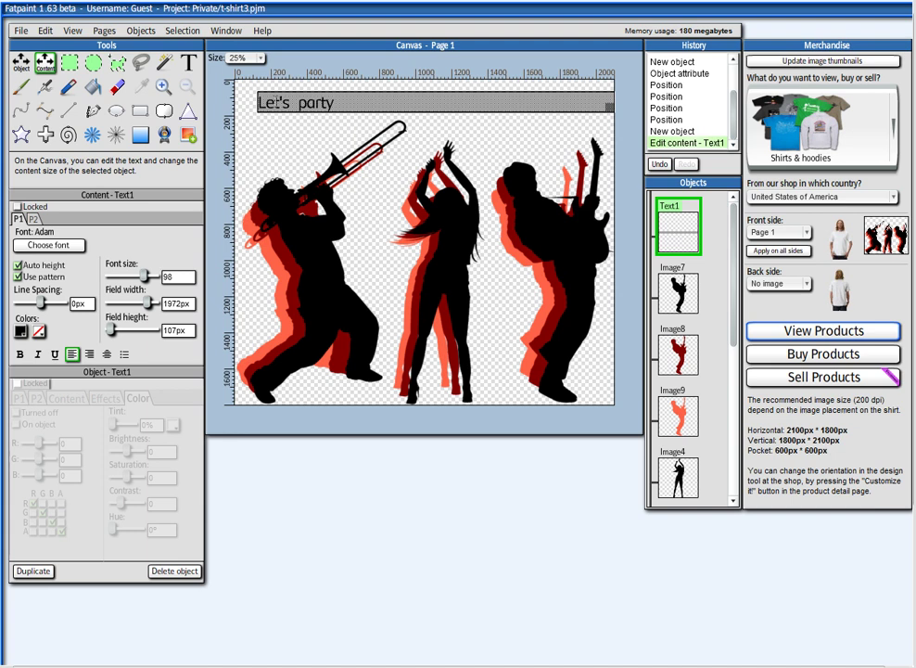
type("!")
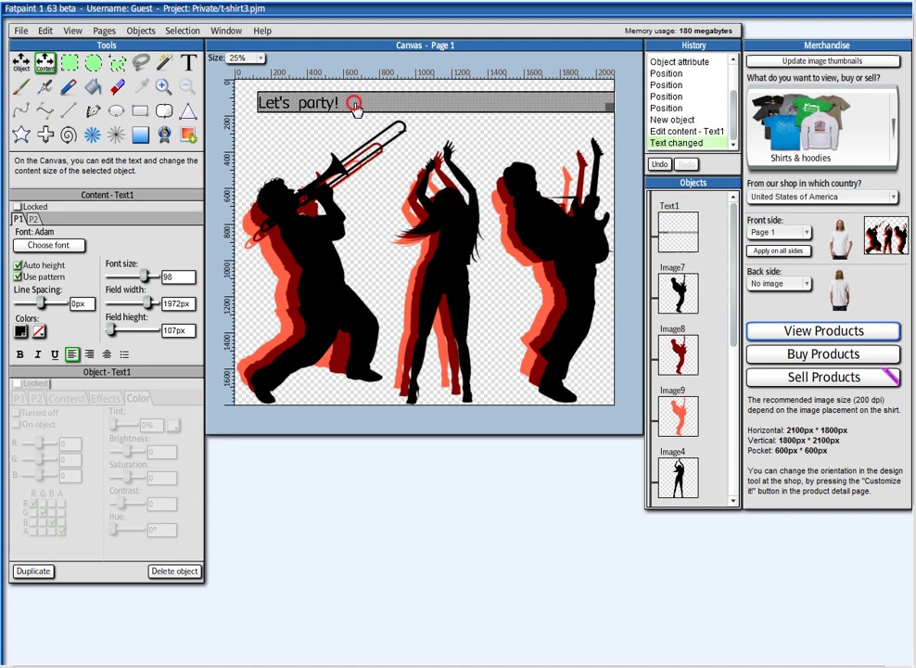
Step: Format the whole "Let's party!" text at font size 127 in bold and narrow its field to 628 px
left_click_drag(353, 101, 252, 101)
left_click_drag(146, 278, 157, 277)
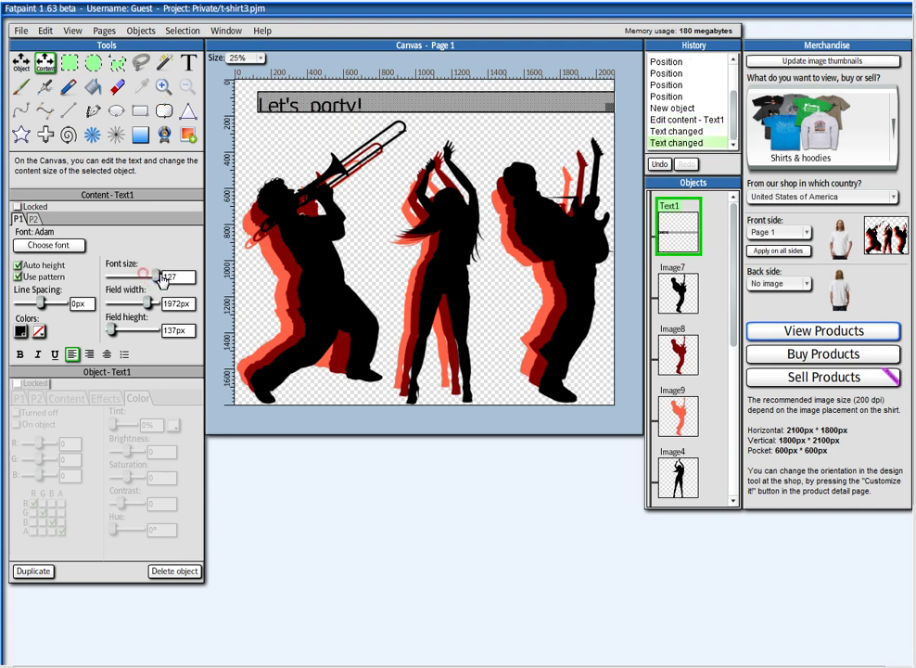
left_click_drag(611, 118, 366, 116)
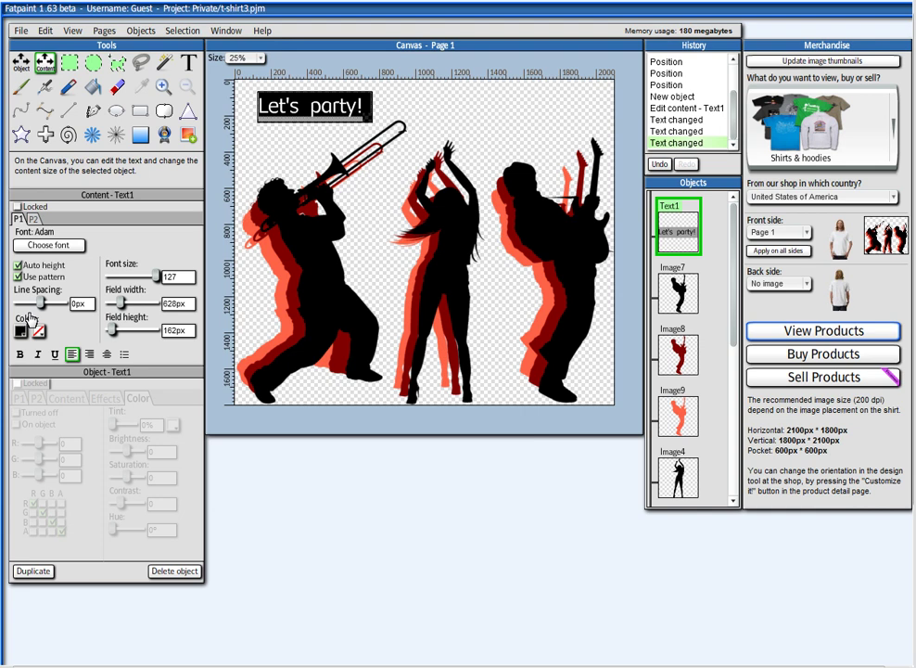
left_click(20, 354)
Step: Stretch the "Let's party!" title across most of the page width and place it above the three silhouettes
left_click(22, 63)
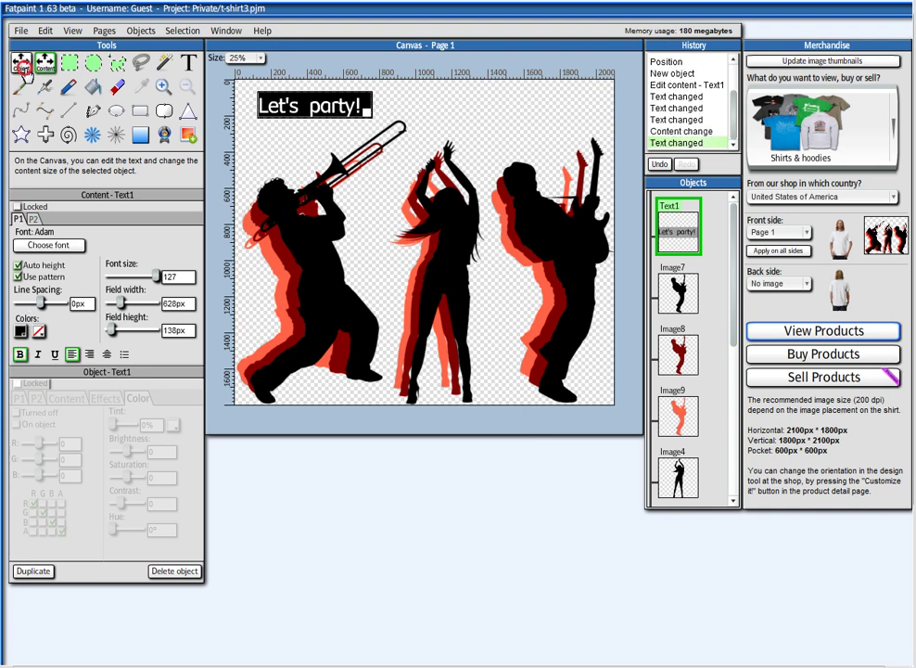
left_click_drag(371, 121, 583, 134)
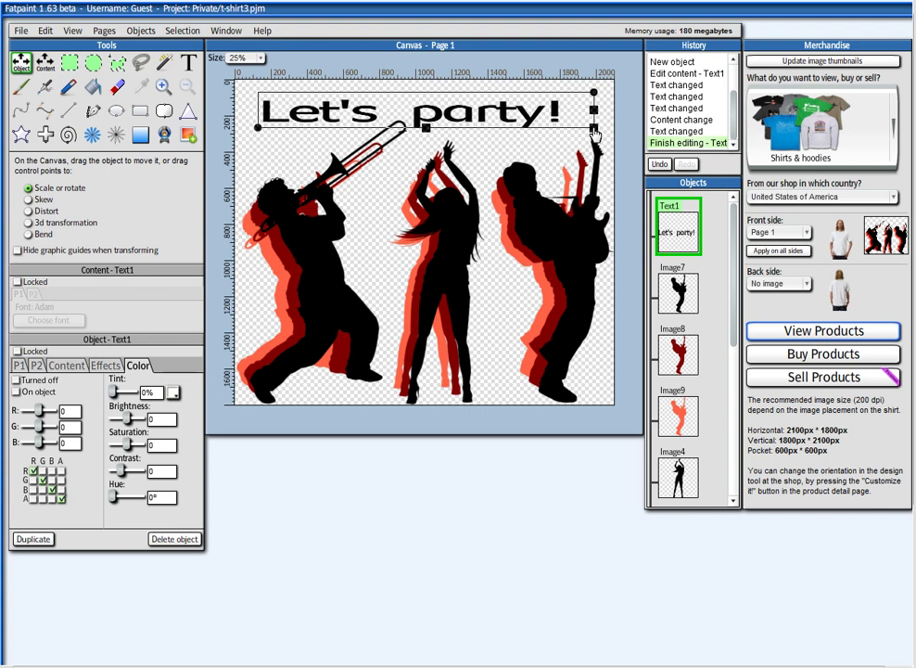
left_click_drag(533, 114, 542, 108)
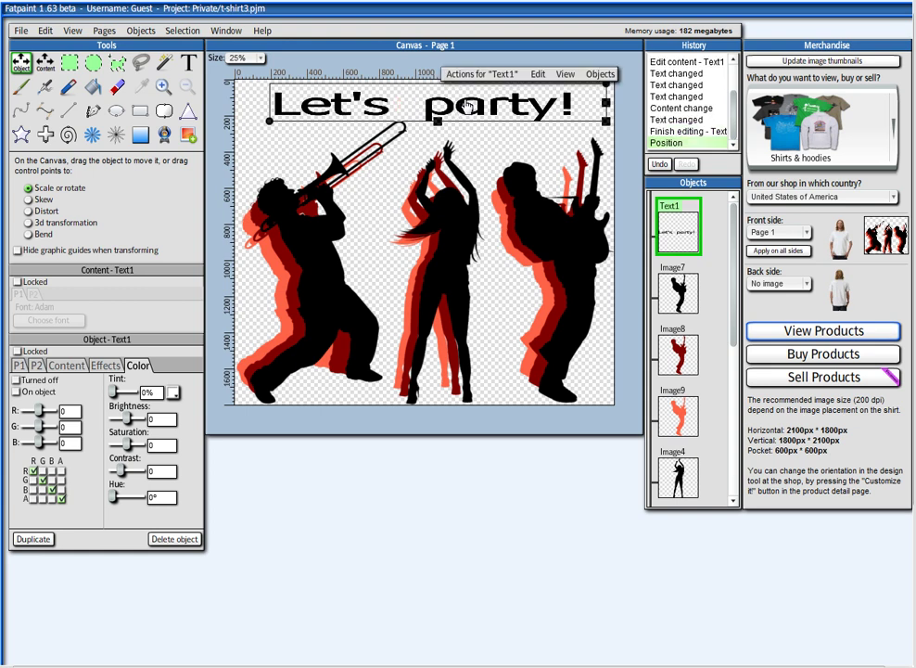
Step: Open the title's font chooser, list the Handwritten fonts and try DINSKI CASUAL HANDWRITING, HW Feliks and HW Veneto
left_click(481, 80)
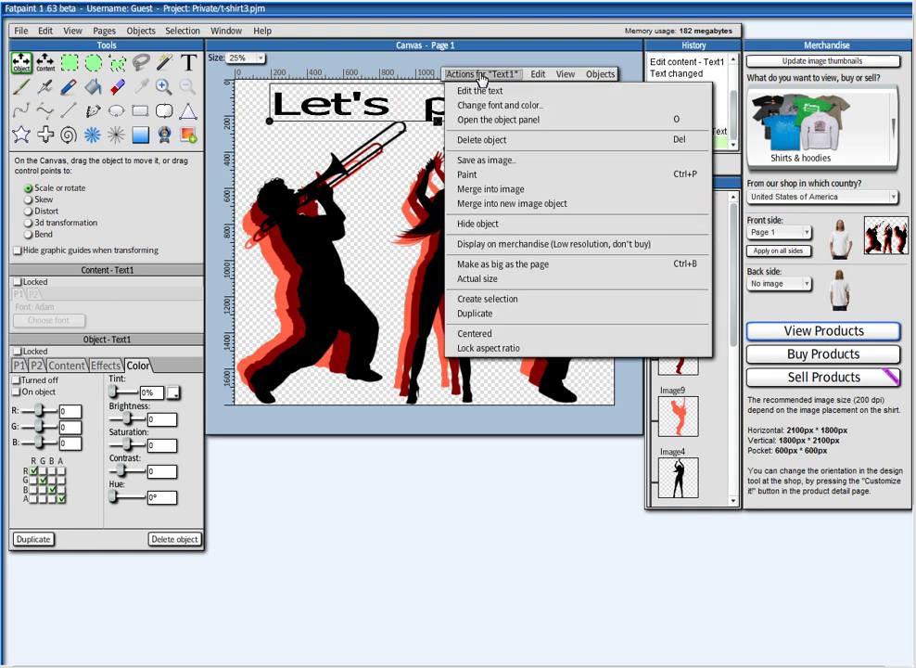
left_click(490, 113)
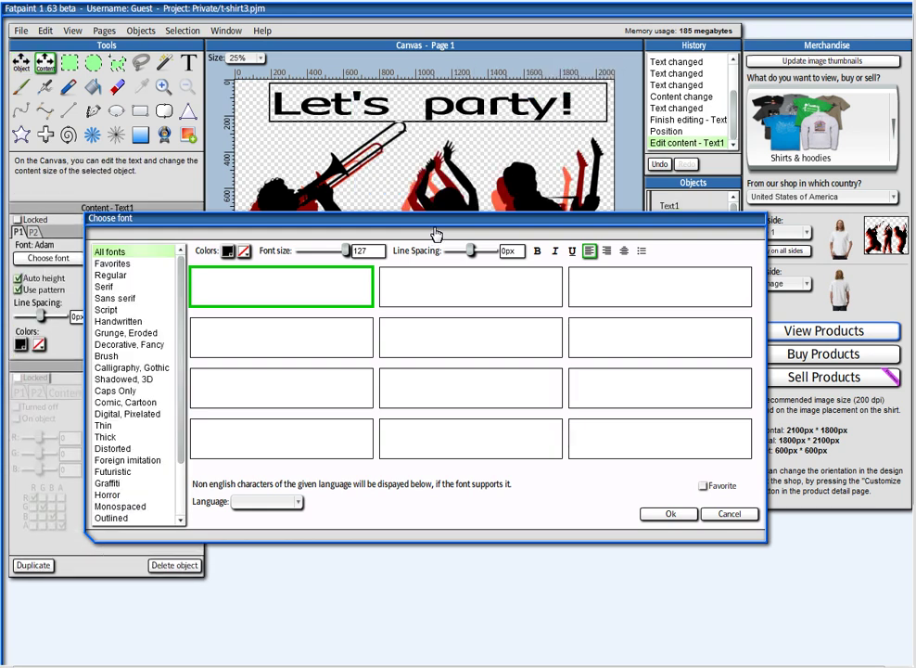
left_click(119, 321)
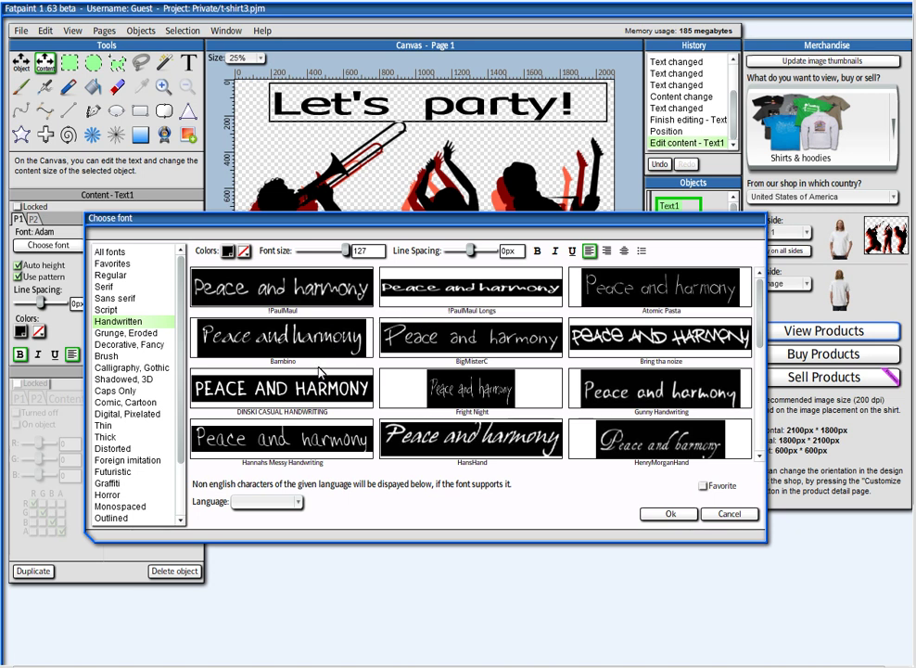
scroll(321, 353, "down", 1)
left_click(322, 345)
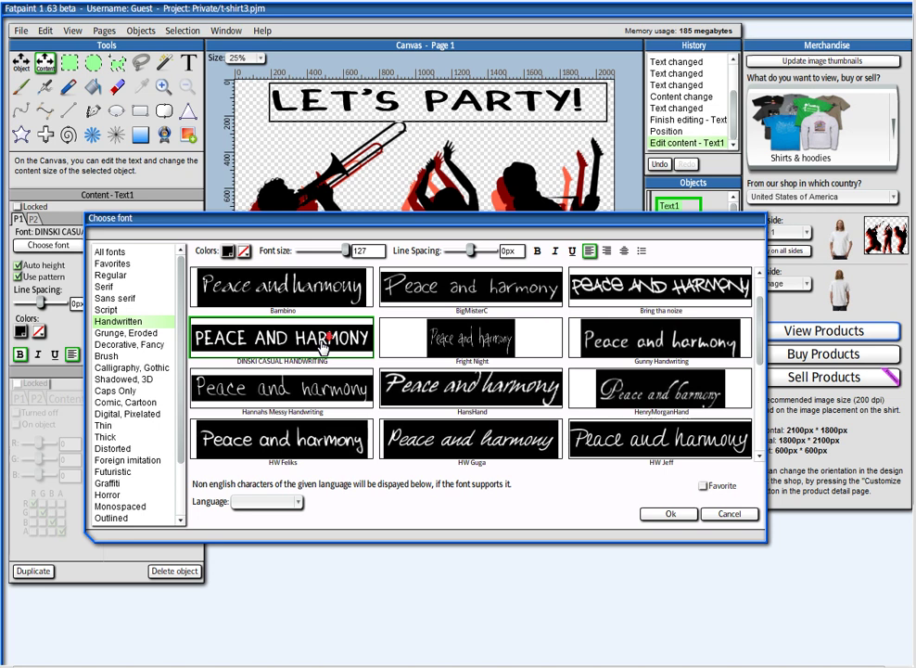
scroll(323, 345, "down", 2)
left_click(322, 345)
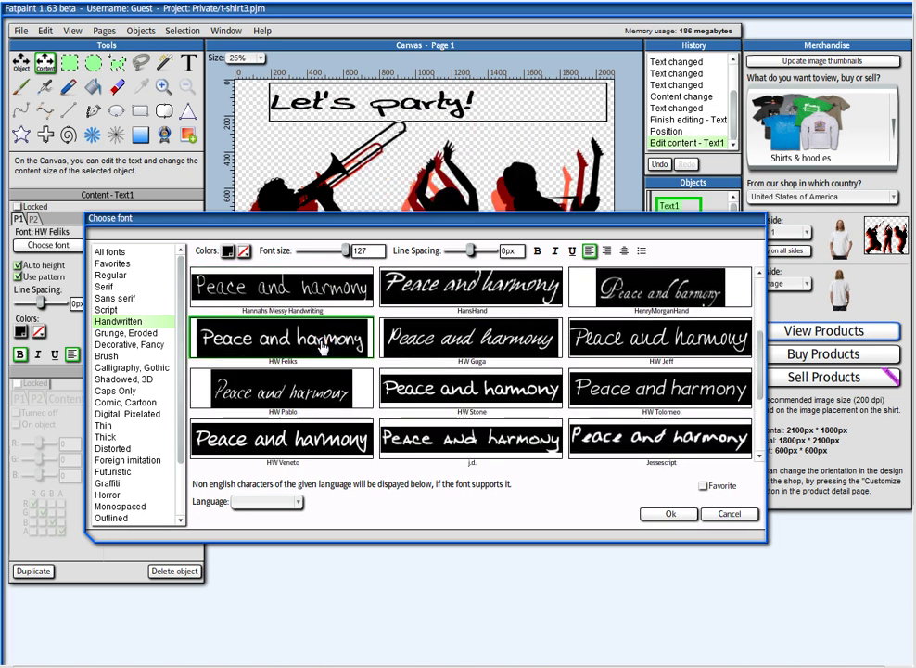
scroll(322, 347, "down", 2)
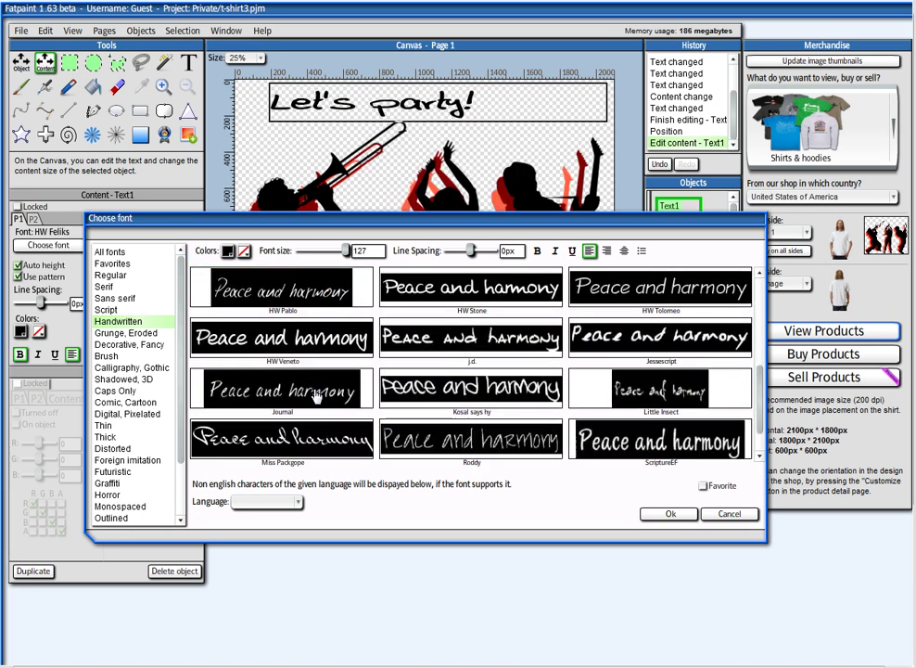
left_click(325, 340)
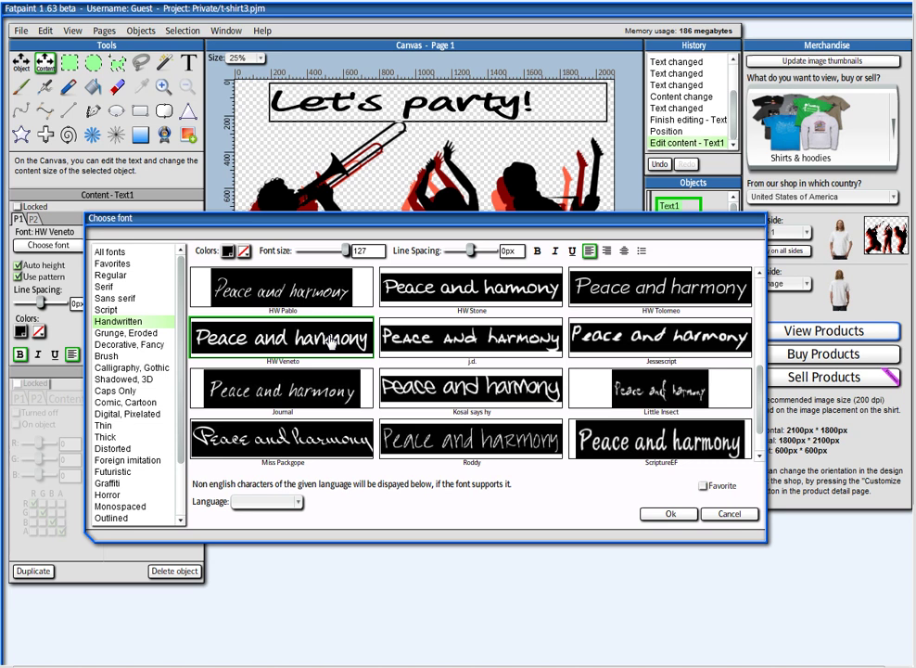
Step: Apply the Short Hand font to the title and move the title slightly right and up, to the page's right edge
scroll(331, 341, "down", 1)
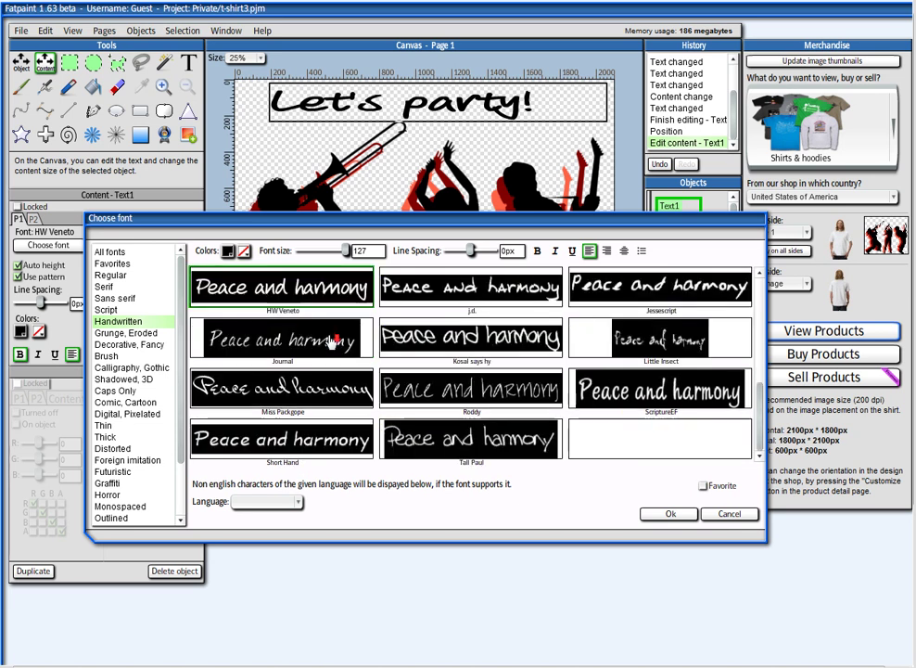
left_click(288, 442)
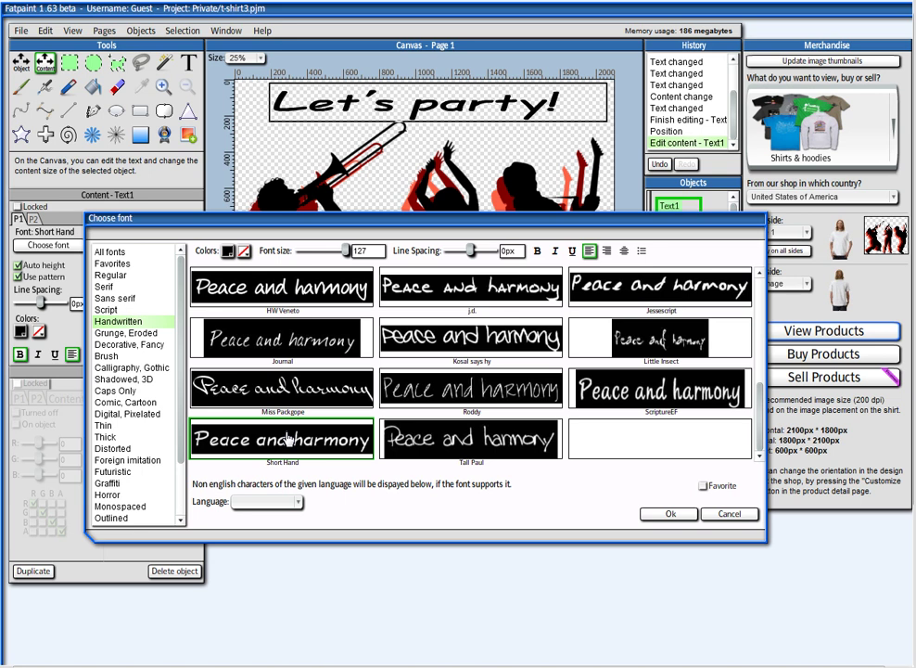
left_click(661, 513)
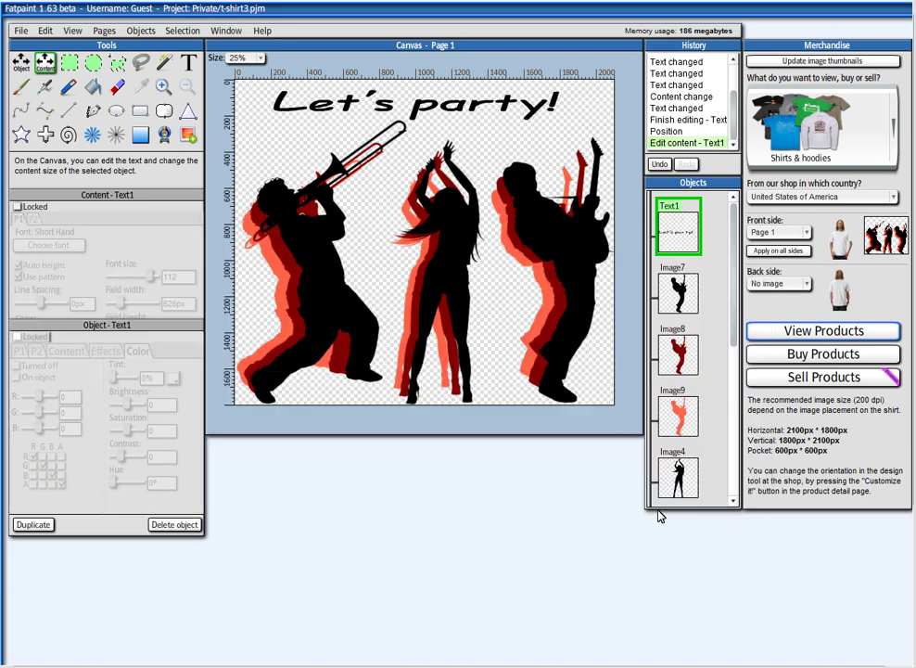
left_click_drag(425, 107, 434, 105)
left_click(432, 101)
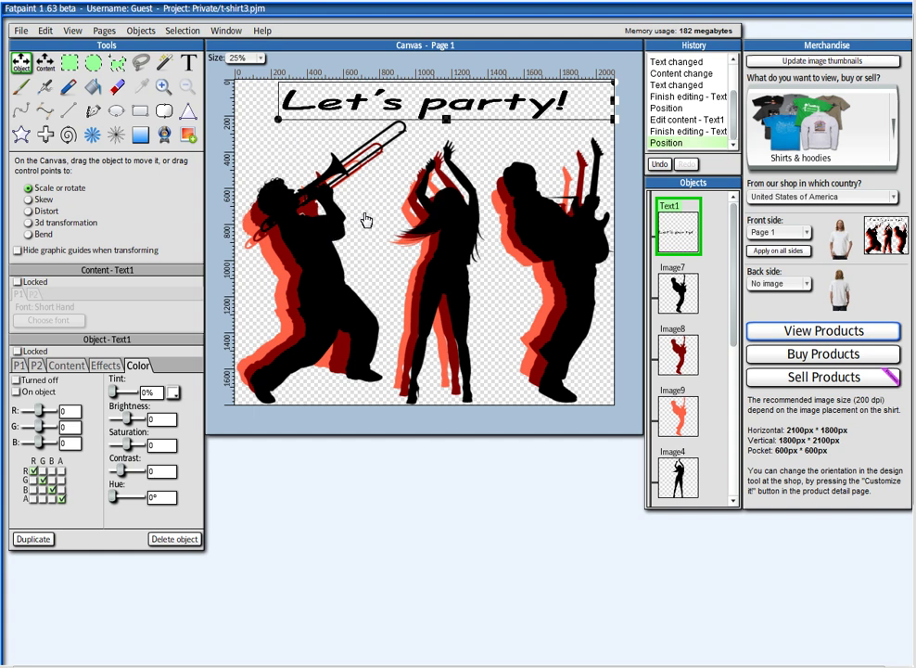
Step: Show the pages panel and set the page colour to black (000000)
left_click(76, 34)
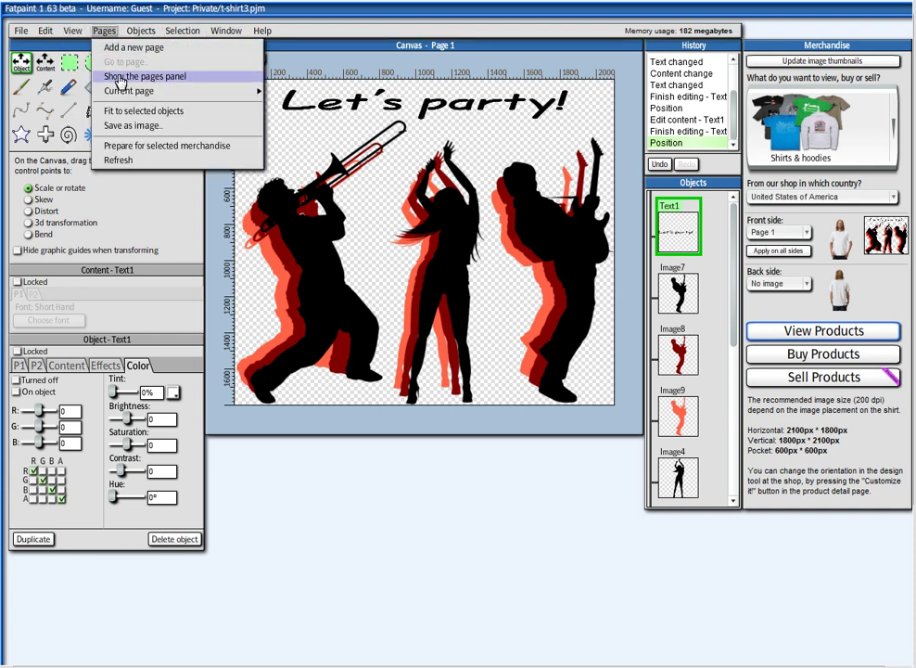
left_click(119, 82)
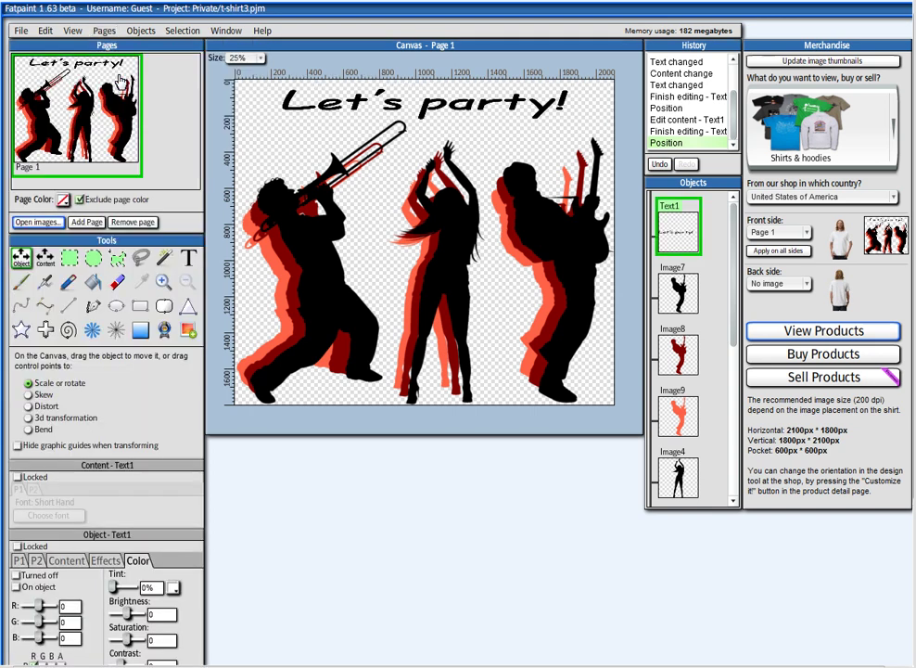
left_click(62, 200)
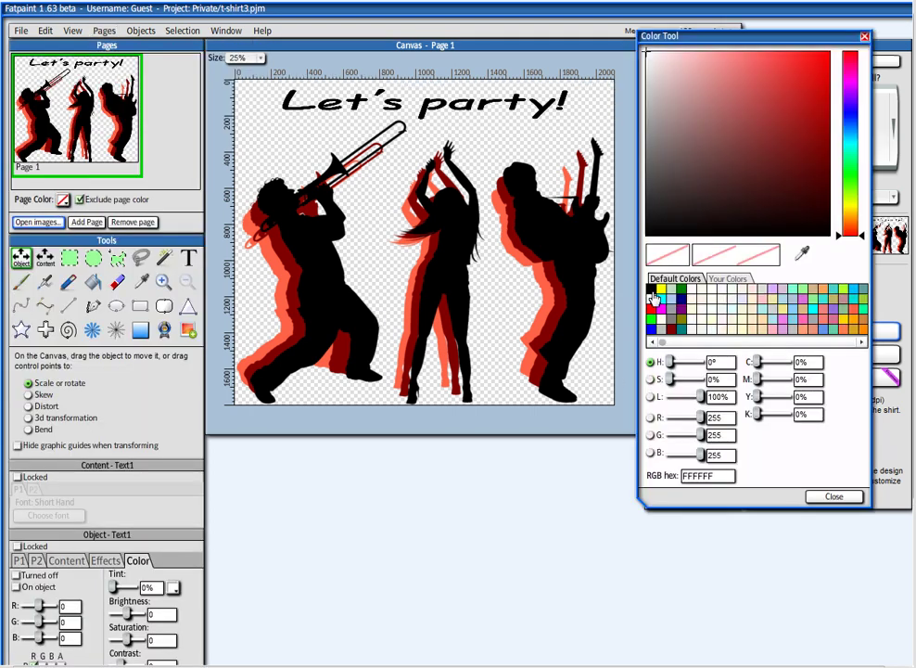
left_click(651, 287)
left_click(836, 497)
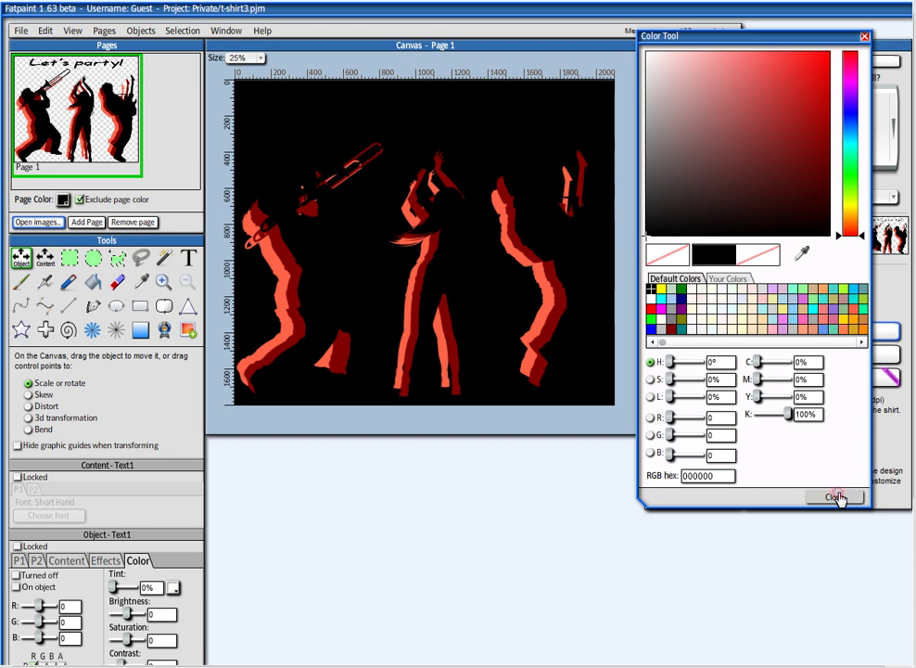
Step: Move the "Let's party!" title slightly left and change its text colour to turquoise 00DED1
left_click(388, 102)
left_click_drag(388, 105, 375, 107)
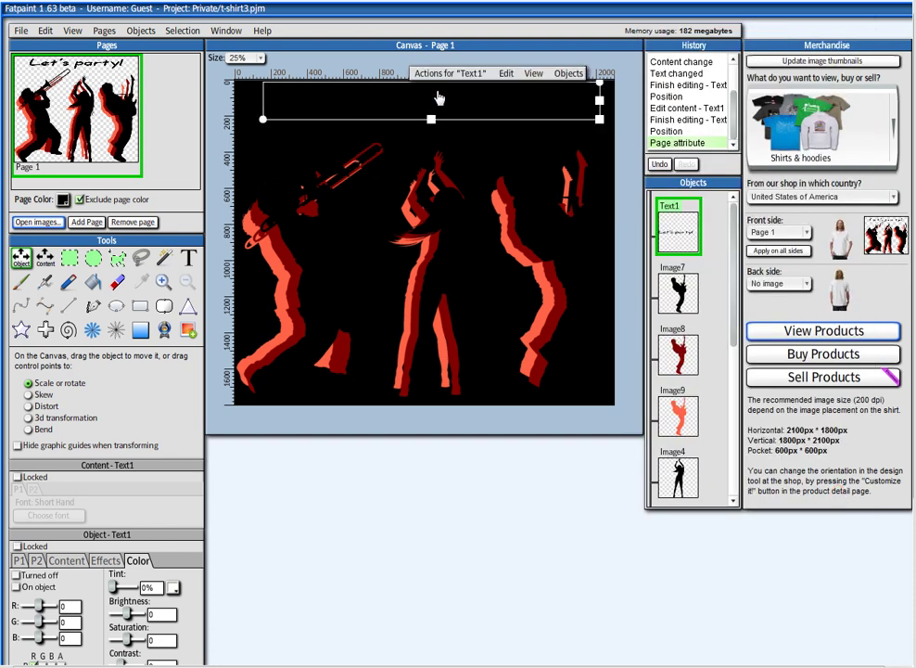
left_click(444, 78)
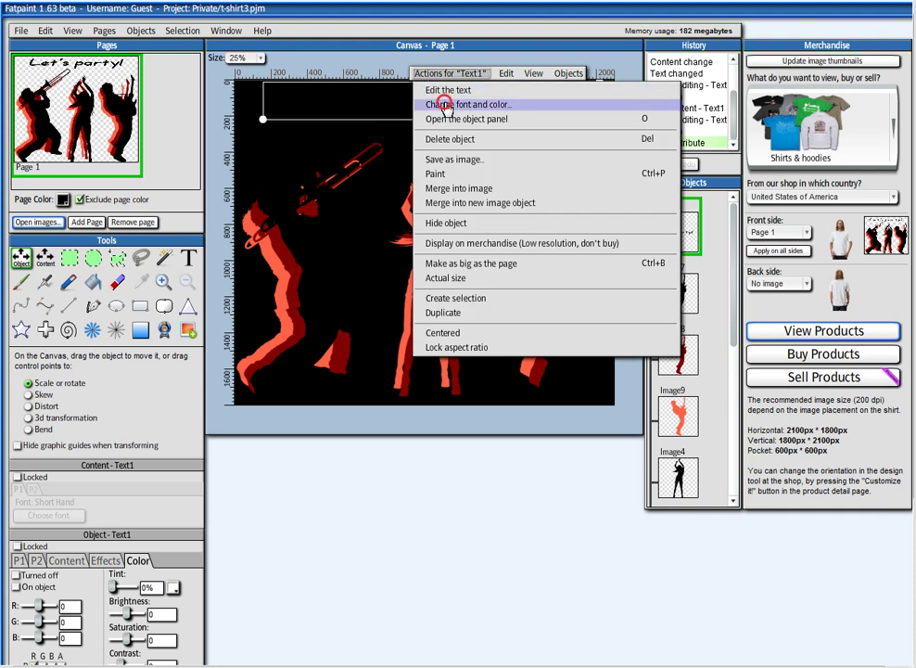
left_click(446, 106)
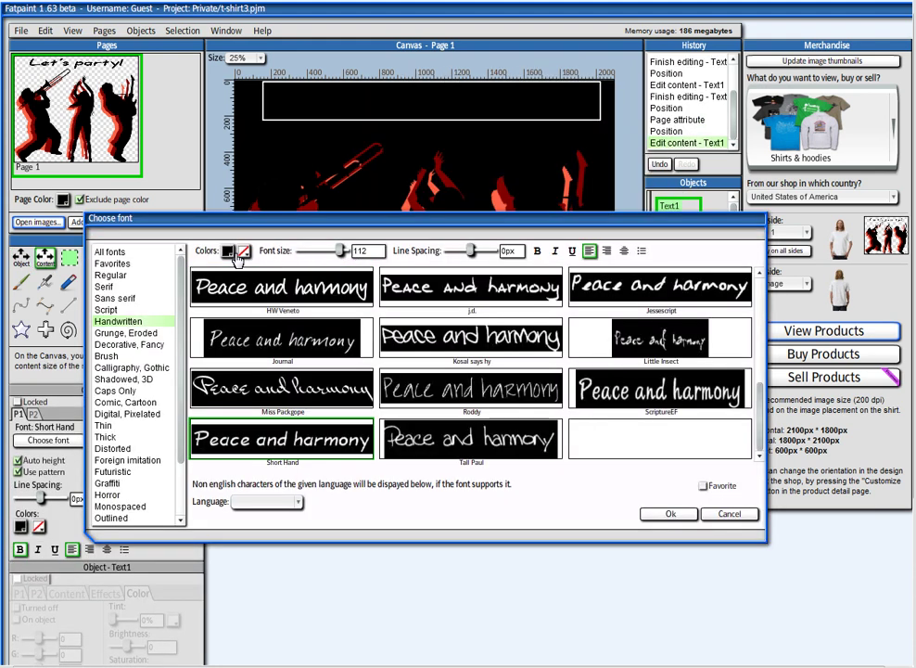
left_click(227, 252)
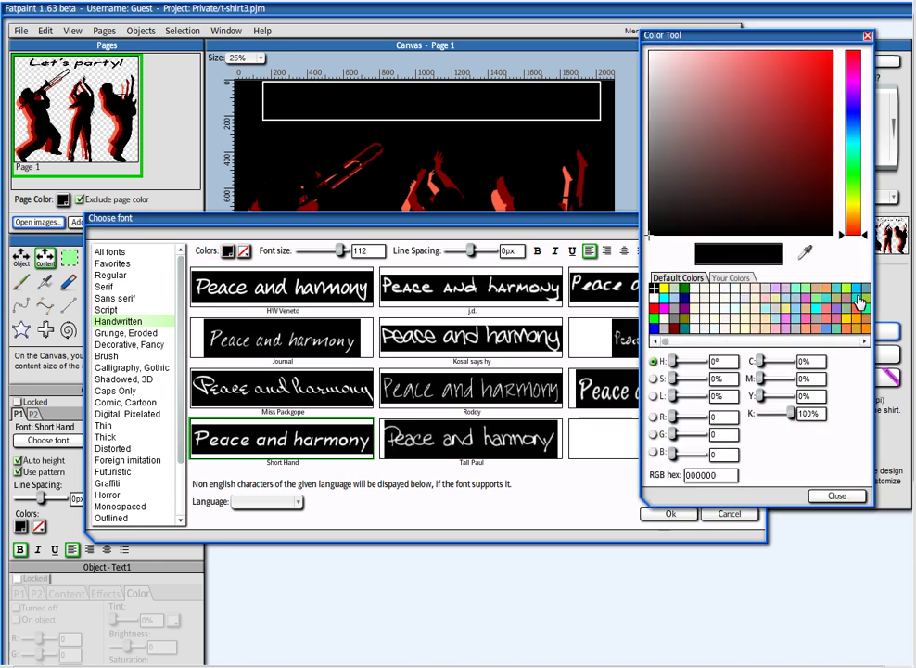
left_click(858, 295)
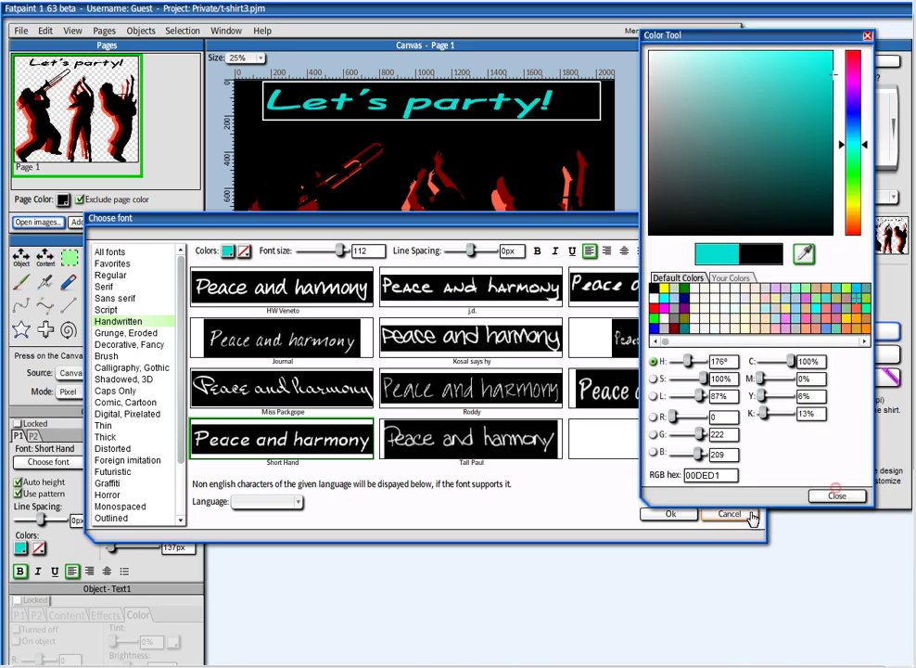
left_click(835, 497)
left_click(661, 515)
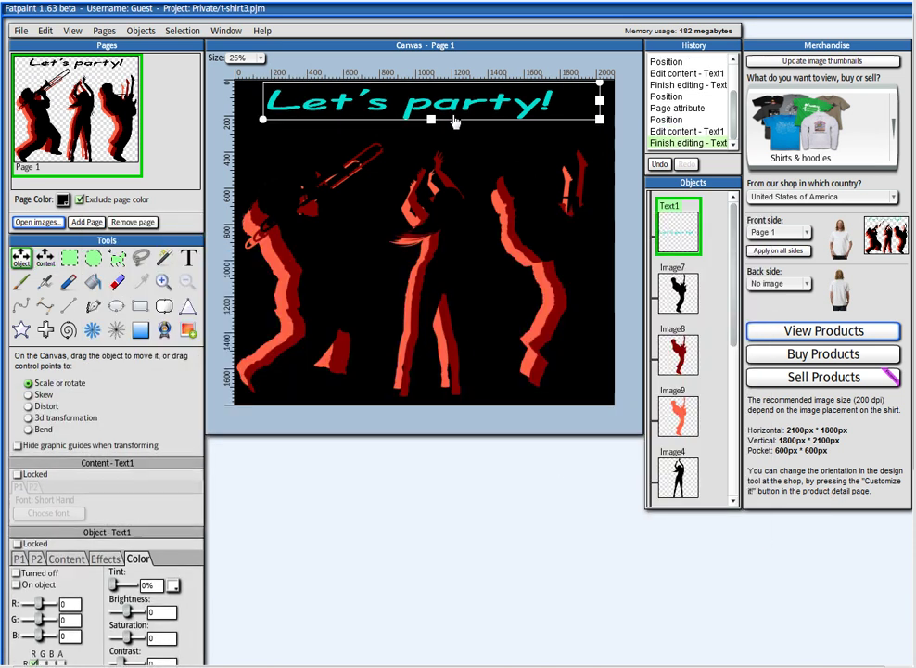
Step: Recolour the guitarist's black front silhouette with brightness 100 and a 100% turquoise tint, 00DED1
left_click(674, 289)
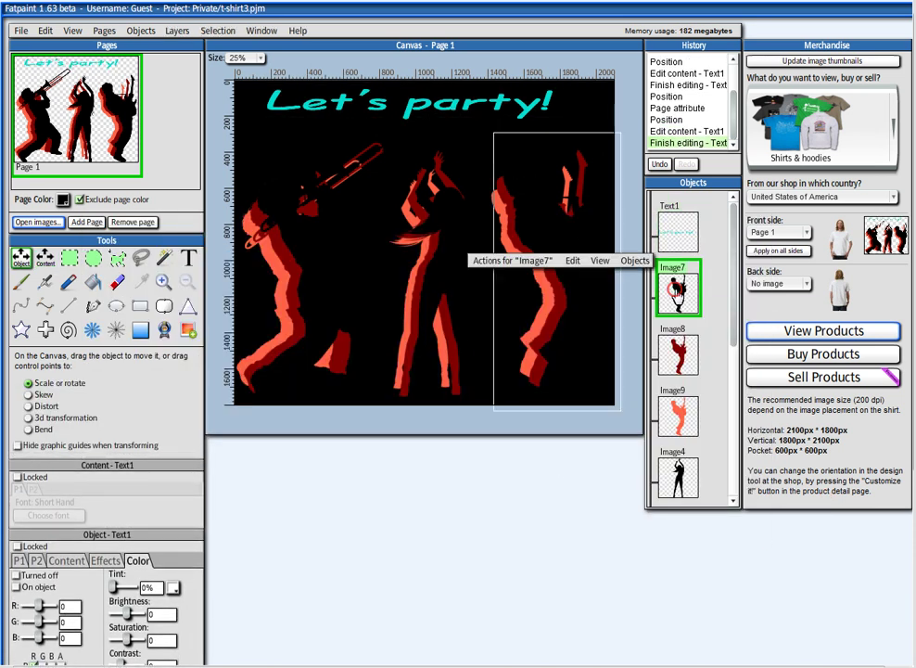
left_click_drag(127, 614, 136, 587)
left_click(175, 588)
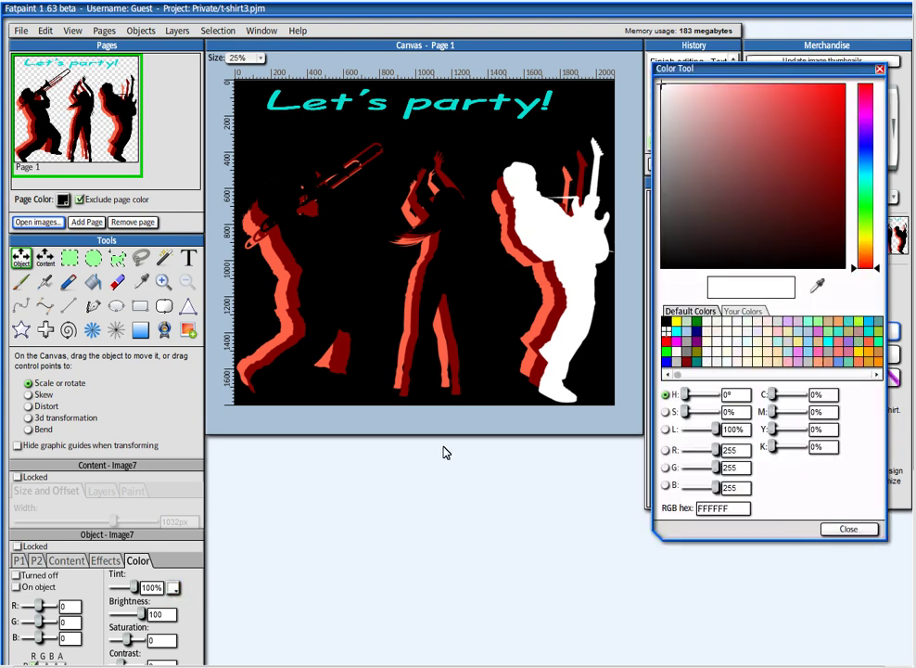
left_click(870, 331)
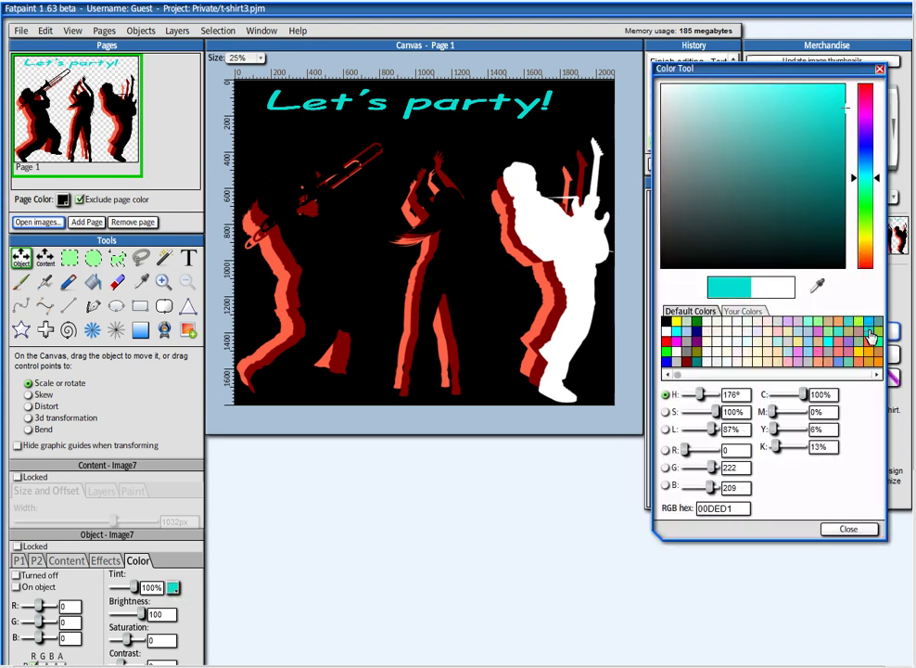
left_click(841, 528)
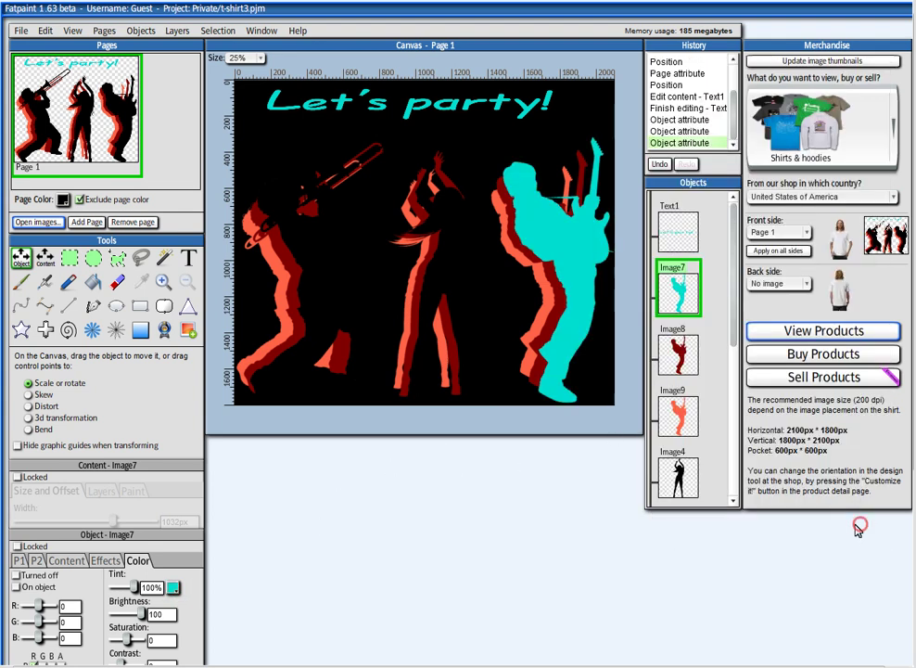
Step: Recolour the dancer's black front silhouette with brightness 100 and a 100% turquoise tint, 00DED1
left_click_drag(729, 297, 732, 368)
left_click(688, 313)
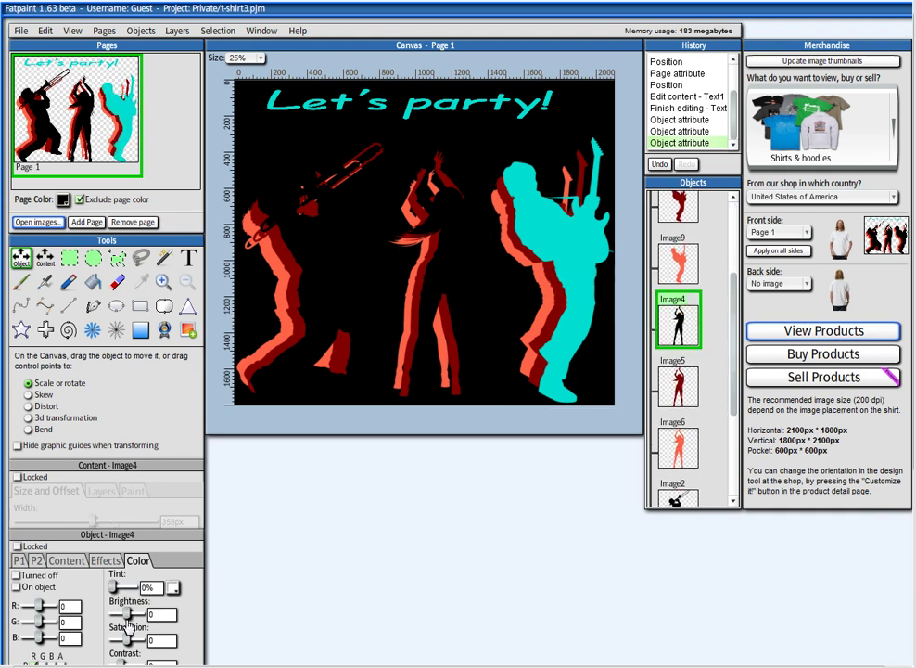
left_click_drag(115, 587, 136, 587)
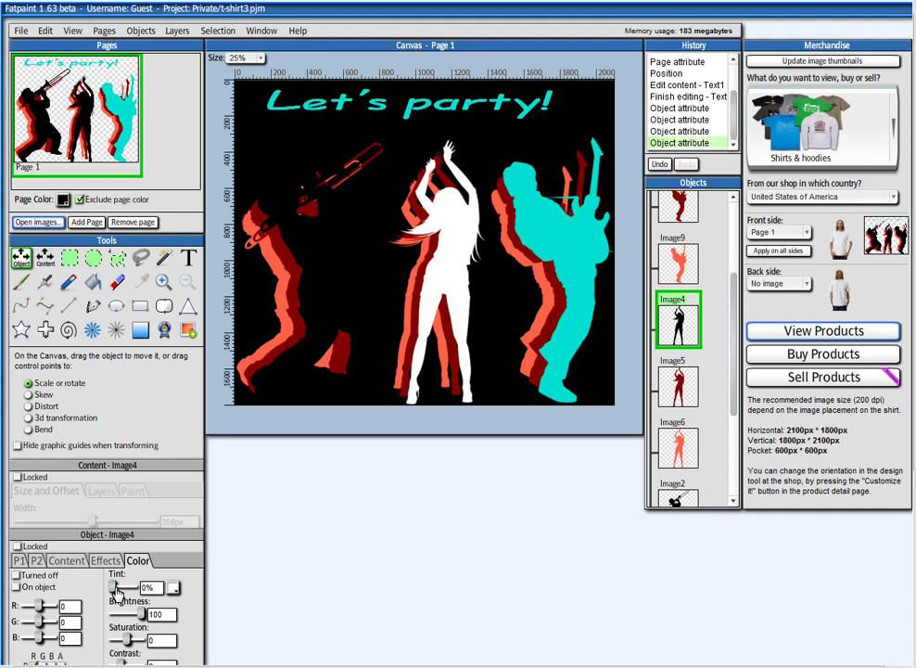
left_click(171, 587)
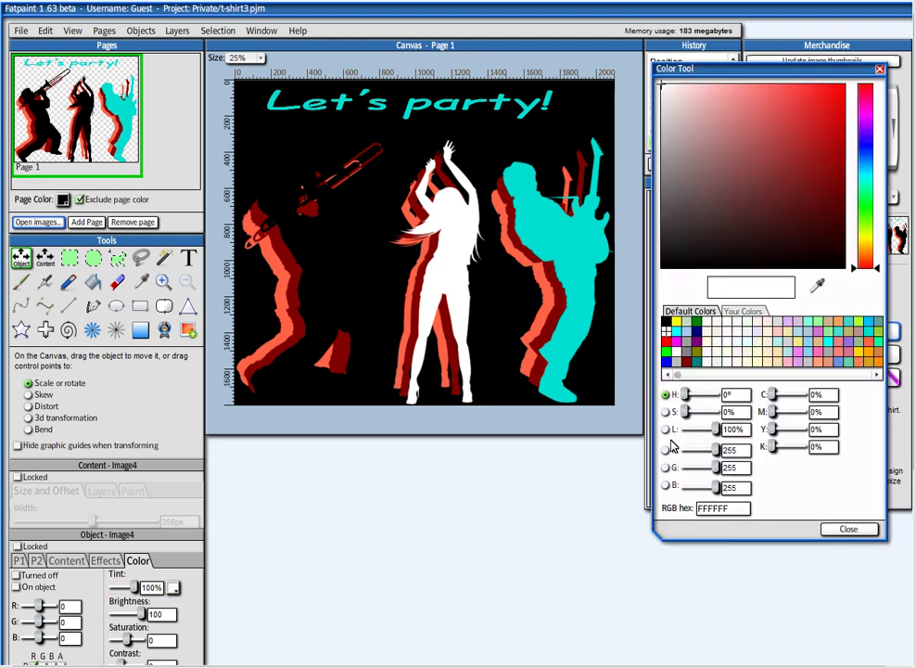
left_click(867, 332)
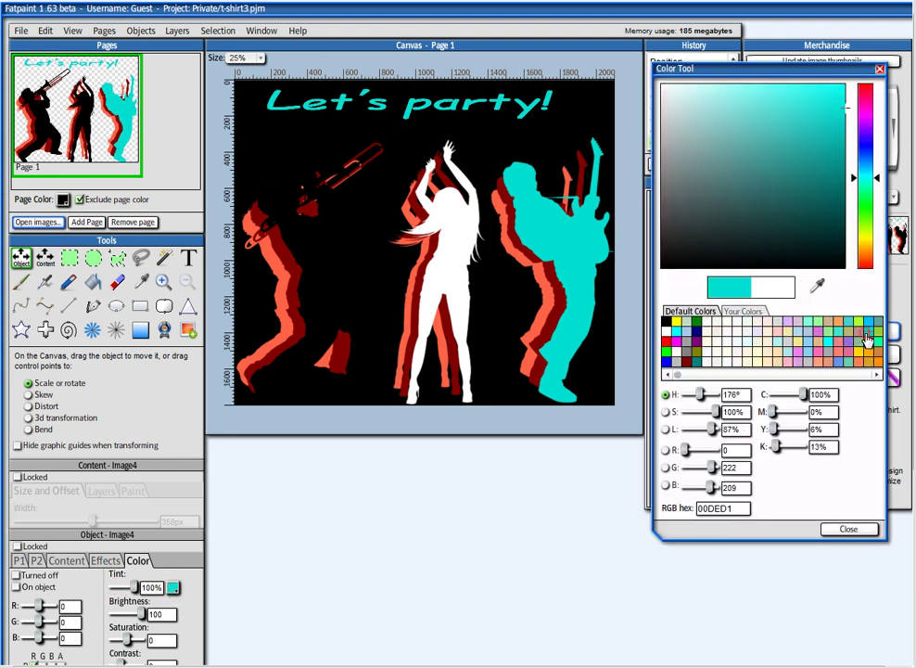
left_click(834, 529)
Step: Recolour the trombone player's black front silhouette with brightness 100 and a 100% turquoise tint, 00DED1
left_click_drag(732, 332, 732, 463)
left_click(678, 394)
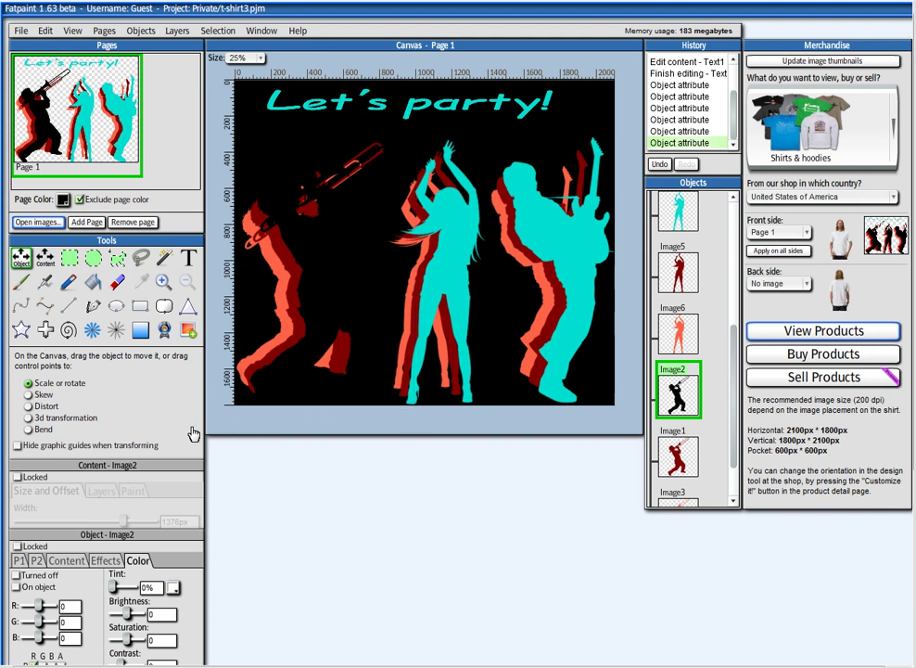
left_click_drag(128, 613, 136, 587)
left_click(175, 588)
left_click(174, 588)
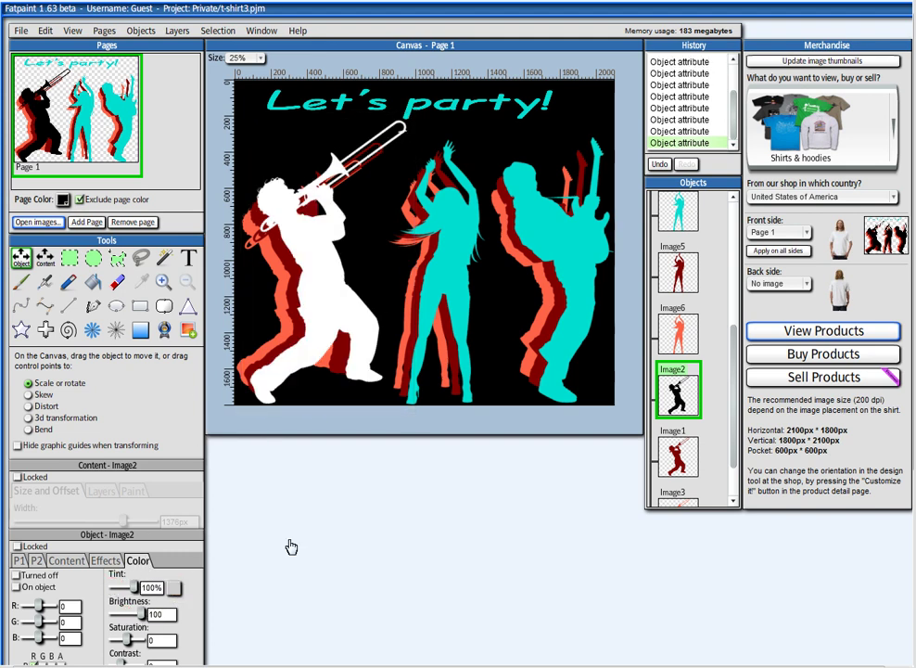
left_click(869, 338)
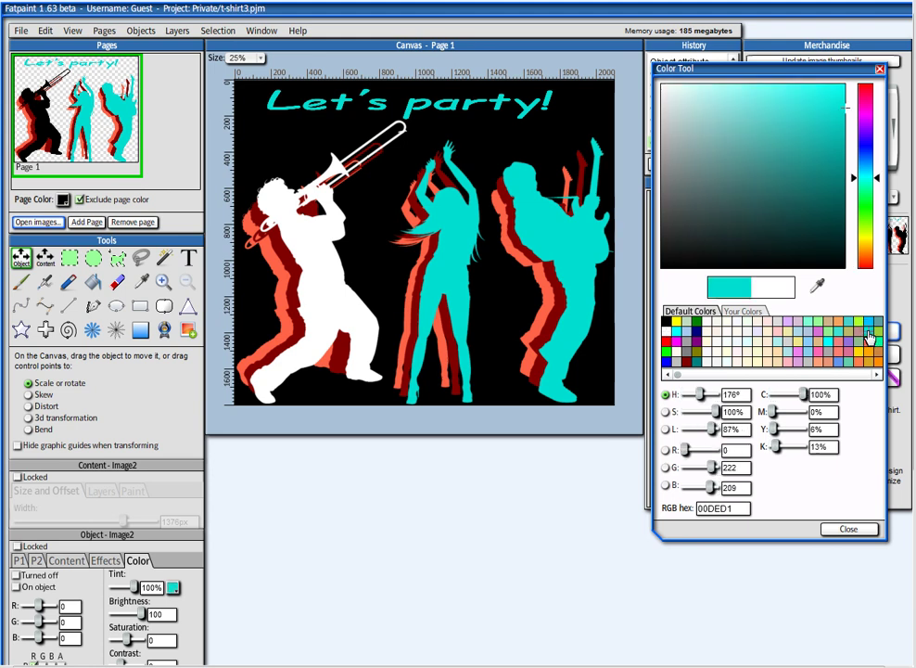
left_click(844, 529)
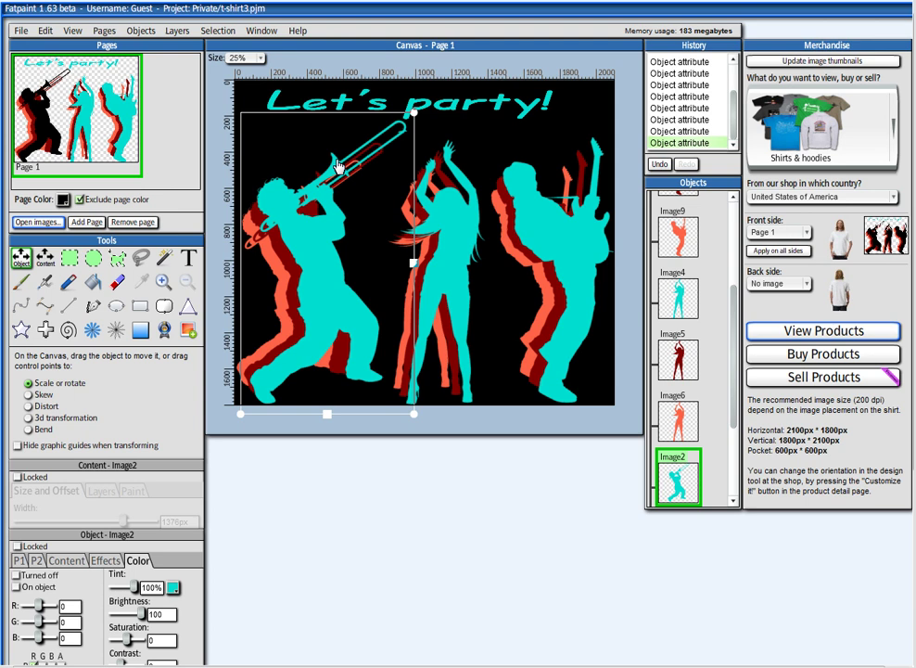
Step: Preview the design on the products in the editor and examine the women's black long-sleeve shirt enlarged
left_click(821, 331)
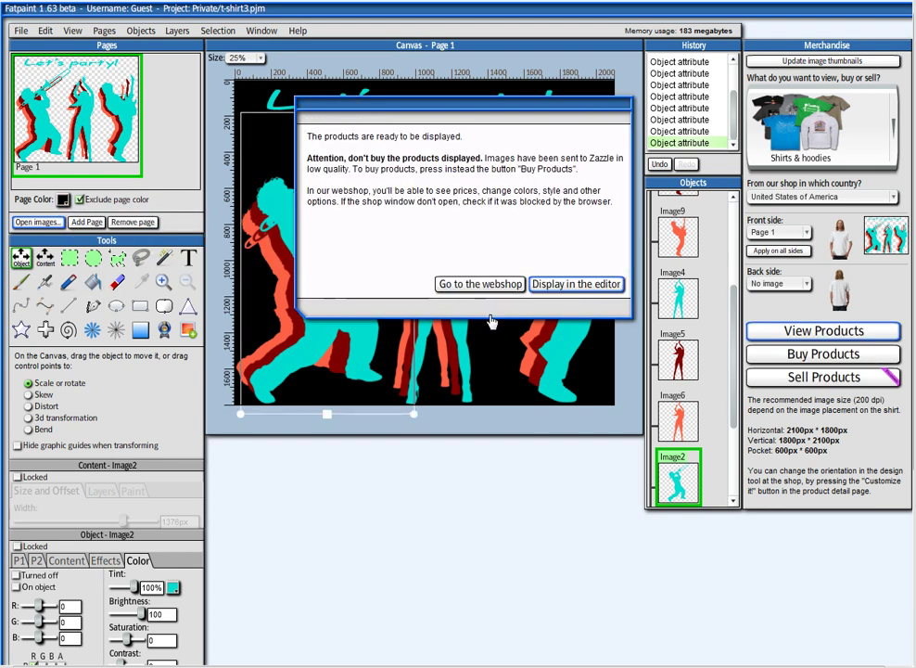
left_click(579, 285)
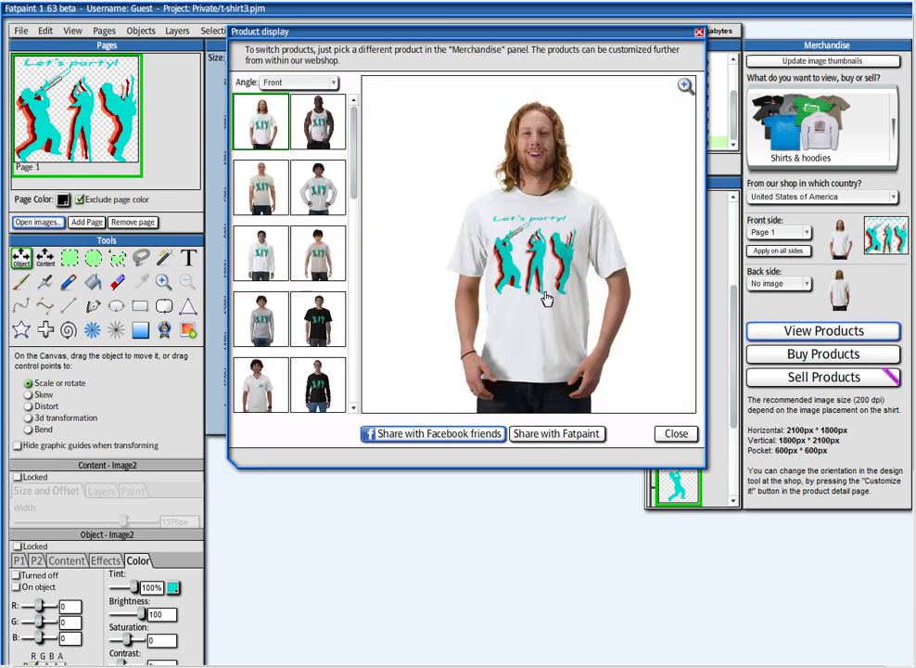
left_click_drag(353, 178, 352, 292)
left_click(318, 318)
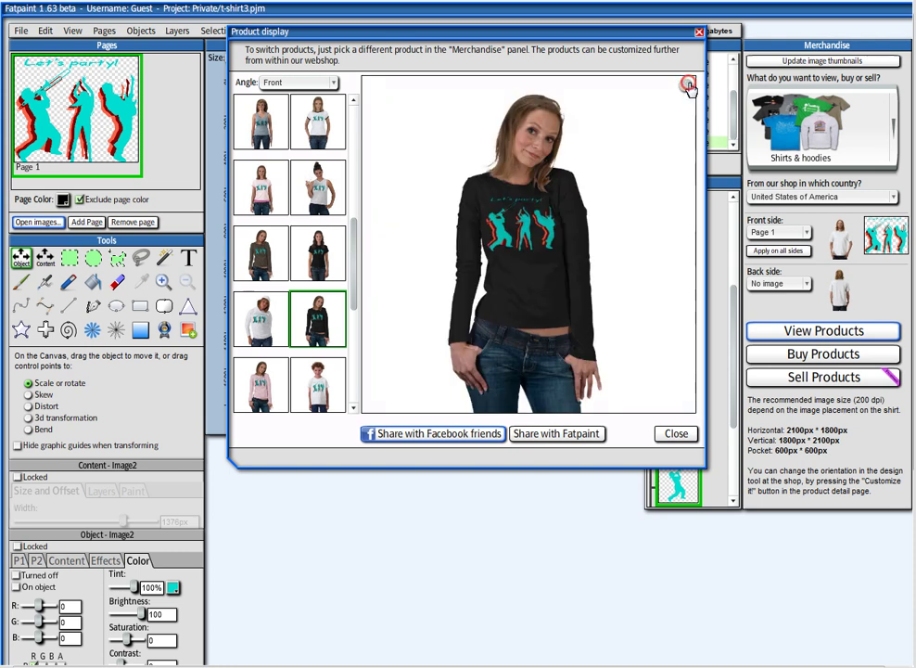
left_click(689, 86)
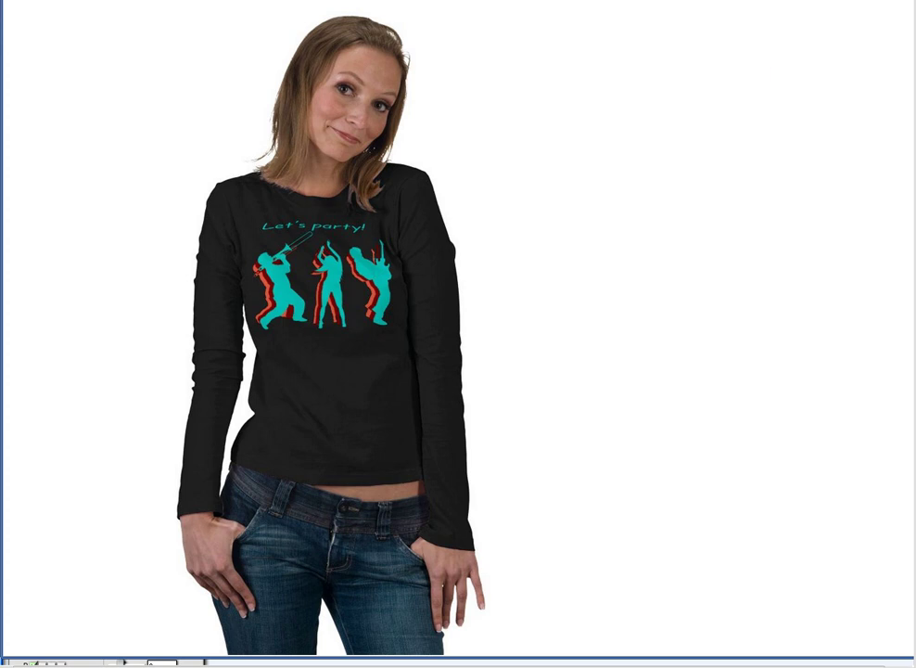
key("Escape")
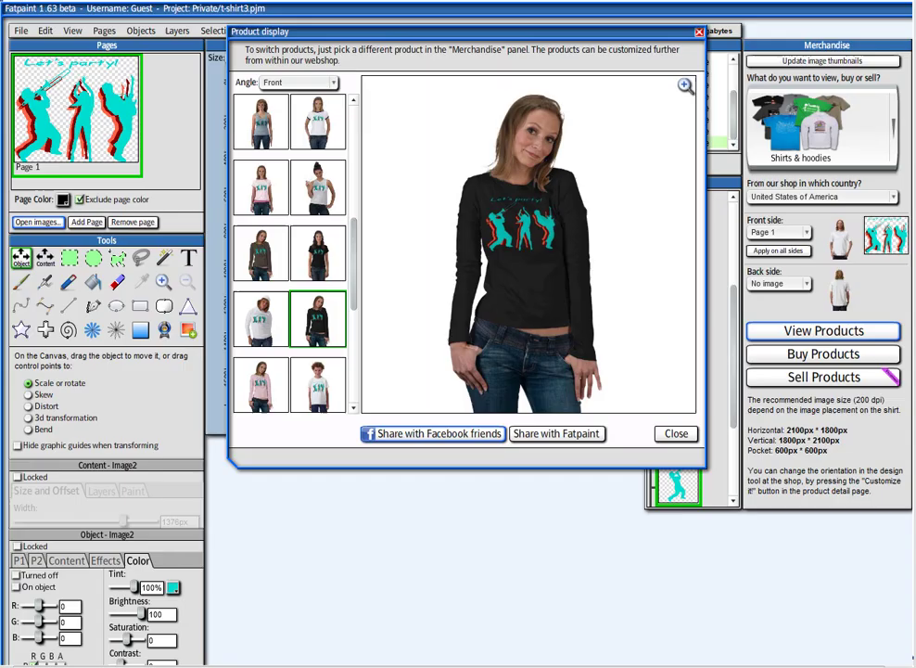
left_click(671, 432)
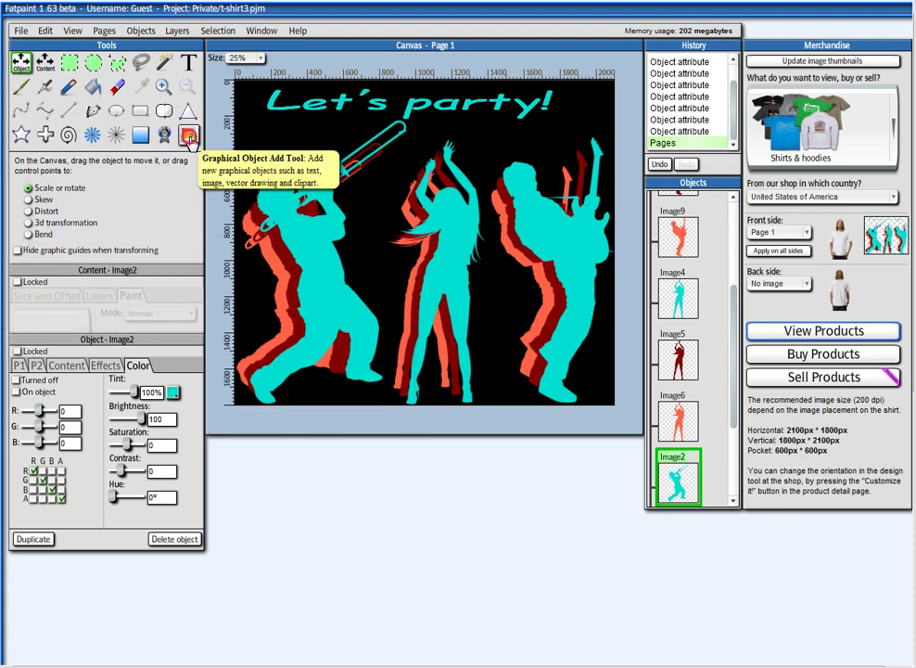
Step: Add a new empty image object to the page and open the Brush Editor for painting on it
left_click(188, 134)
left_click(51, 279)
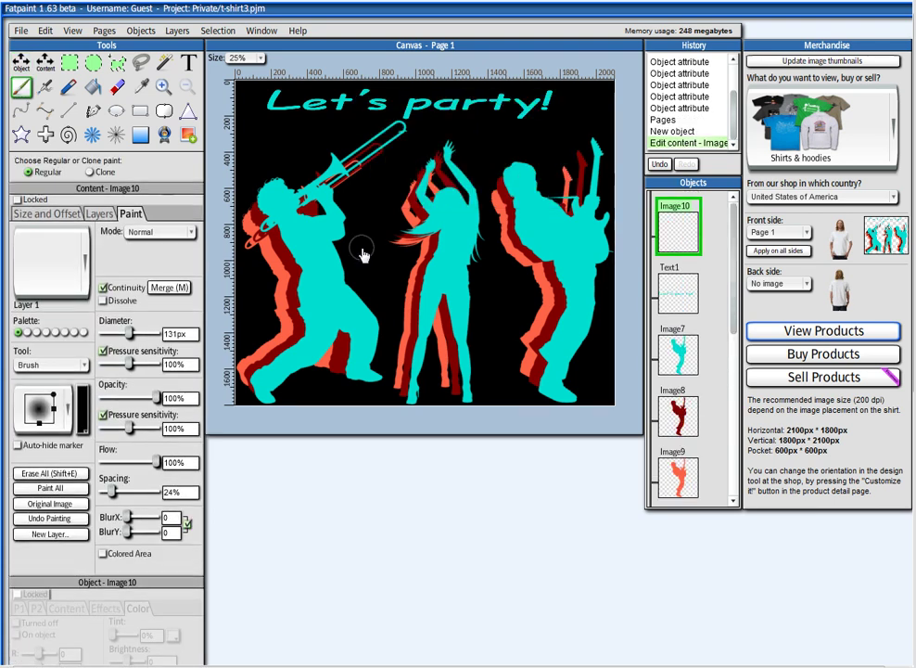
left_click(43, 411)
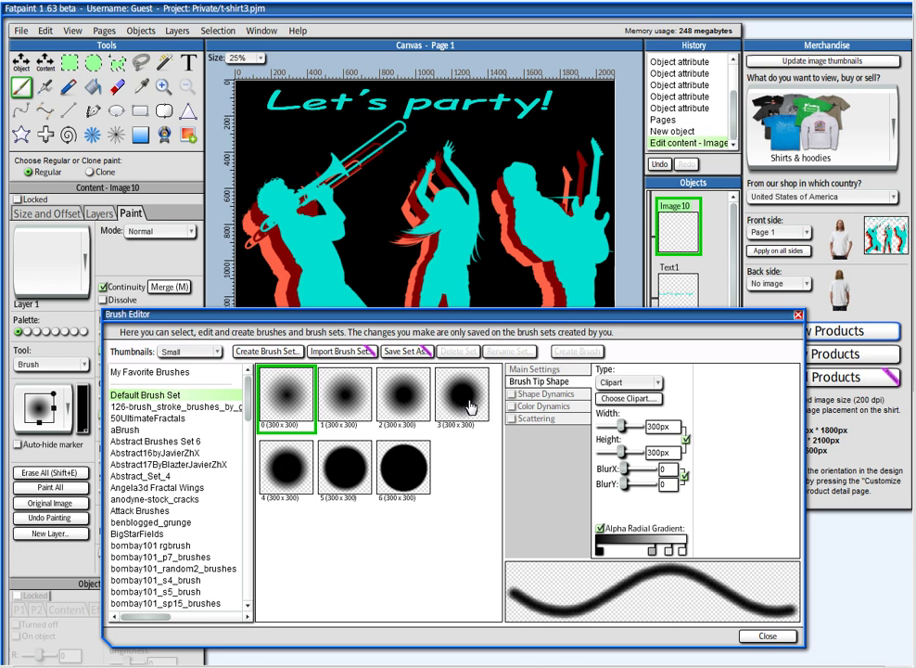
Step: Replace the first default brush's tip with the solid multi-pointed star from the Star Things clipart, after browsing Star Things 3
left_click(629, 401)
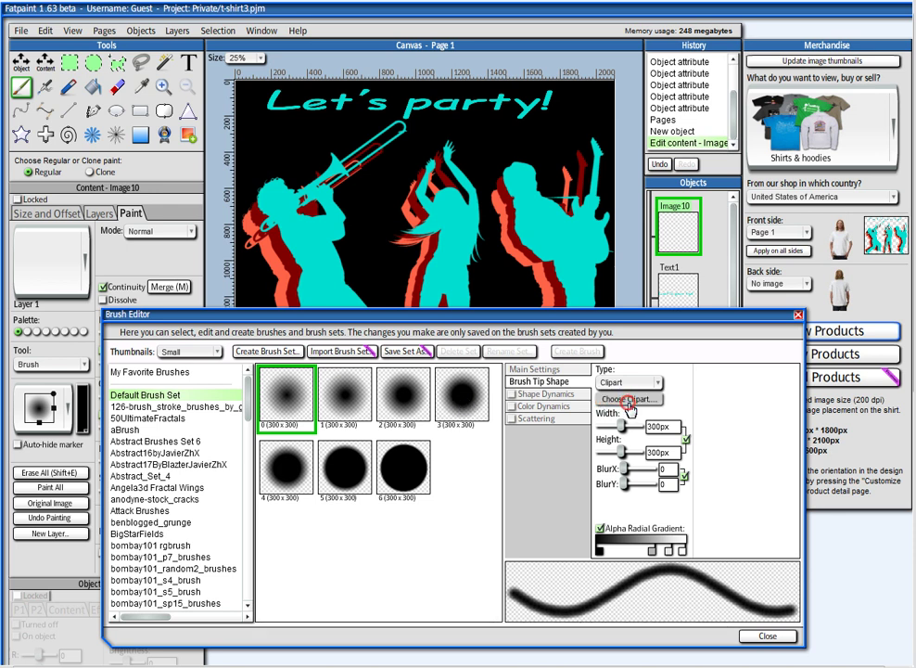
left_click_drag(333, 314, 334, 416)
left_click(331, 409)
left_click(260, 377)
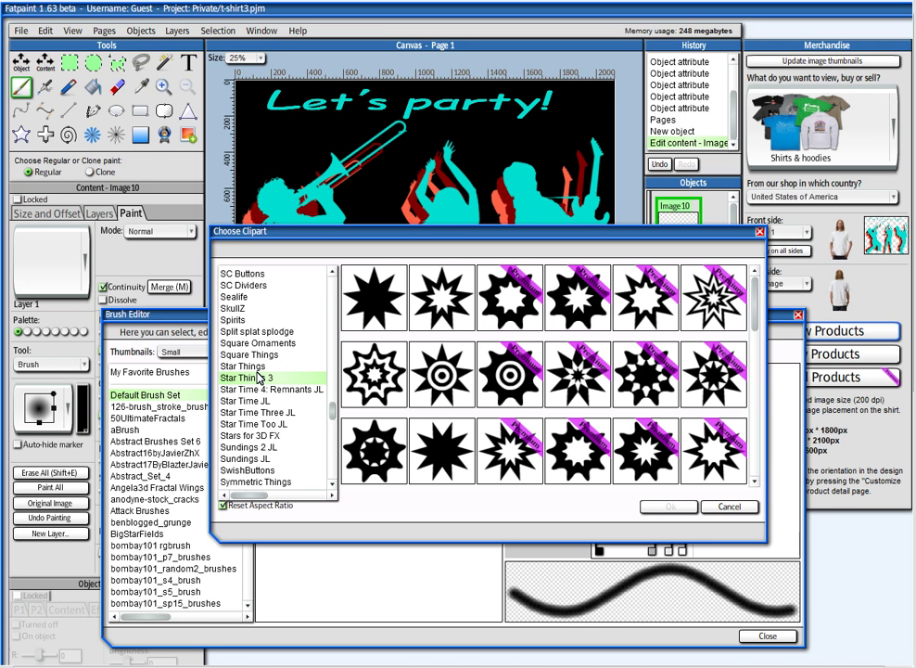
scroll(466, 364, "down", 1)
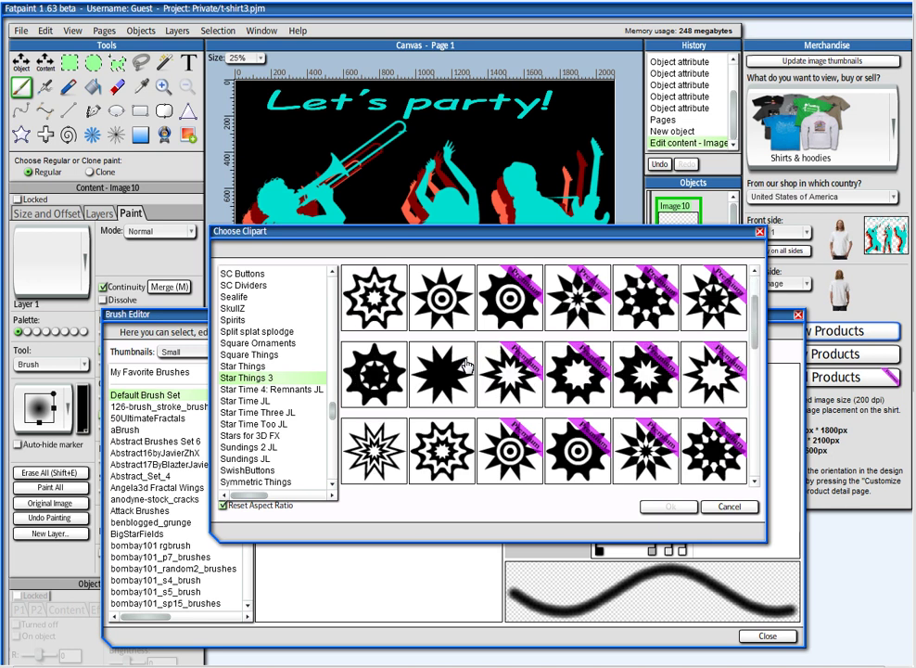
left_click(239, 366)
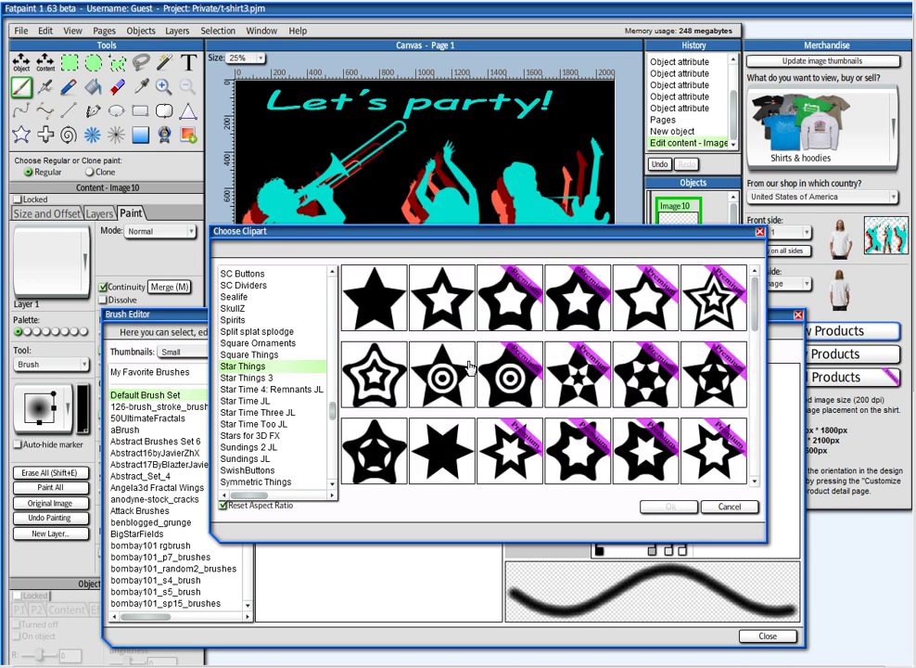
left_click(429, 441)
left_click(675, 507)
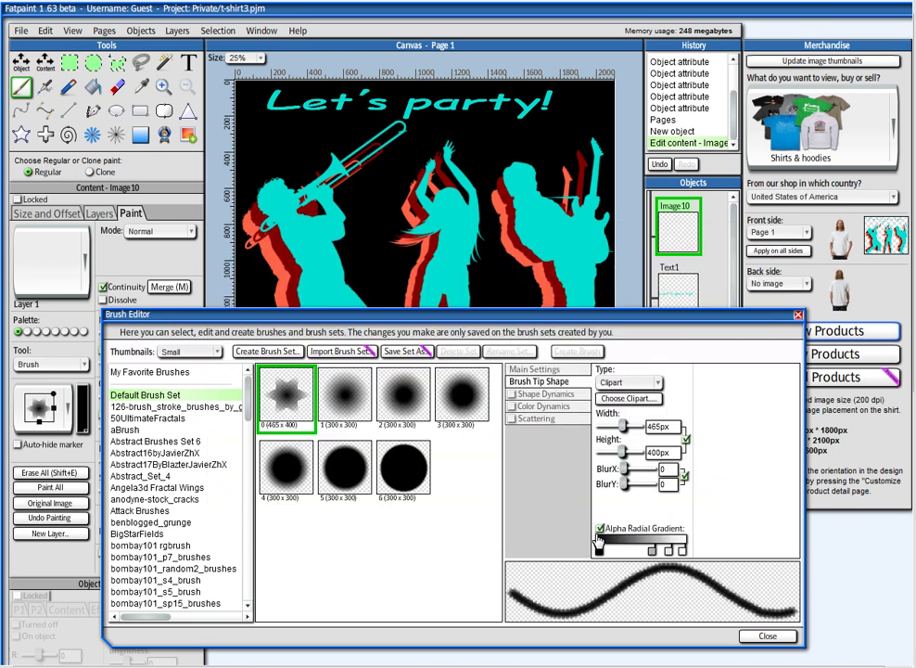
Step: Turn off the star brush tip's alpha radial gradient and set the brush colour to yellow, FFFF00
left_click(600, 528)
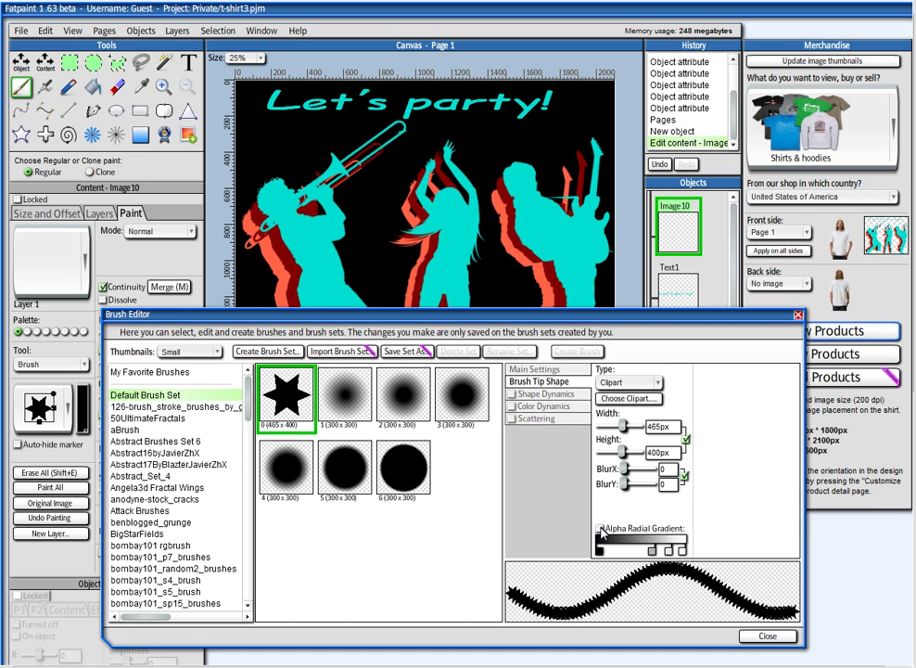
left_click(766, 636)
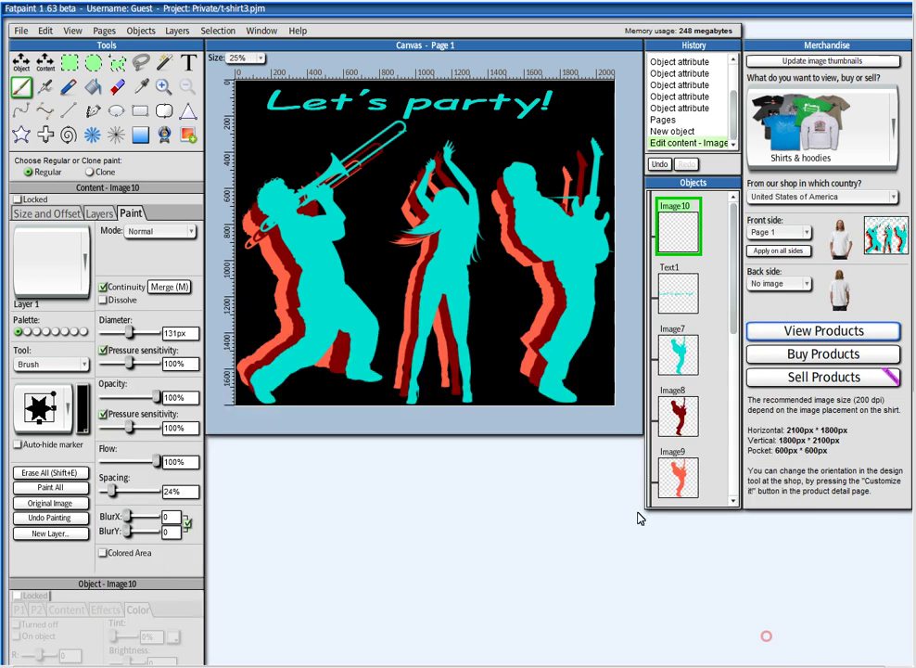
left_click(82, 408)
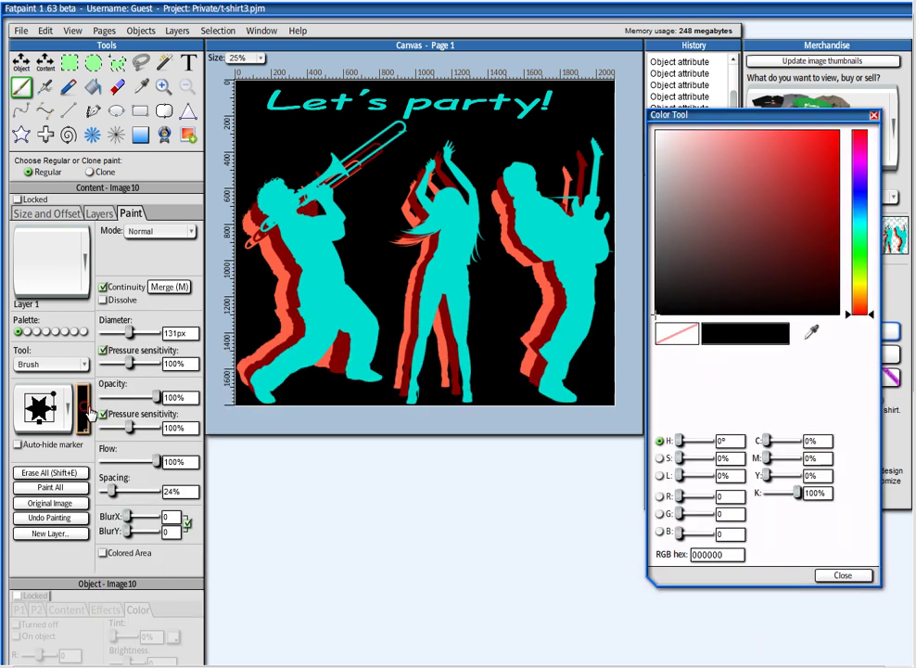
left_click(670, 369)
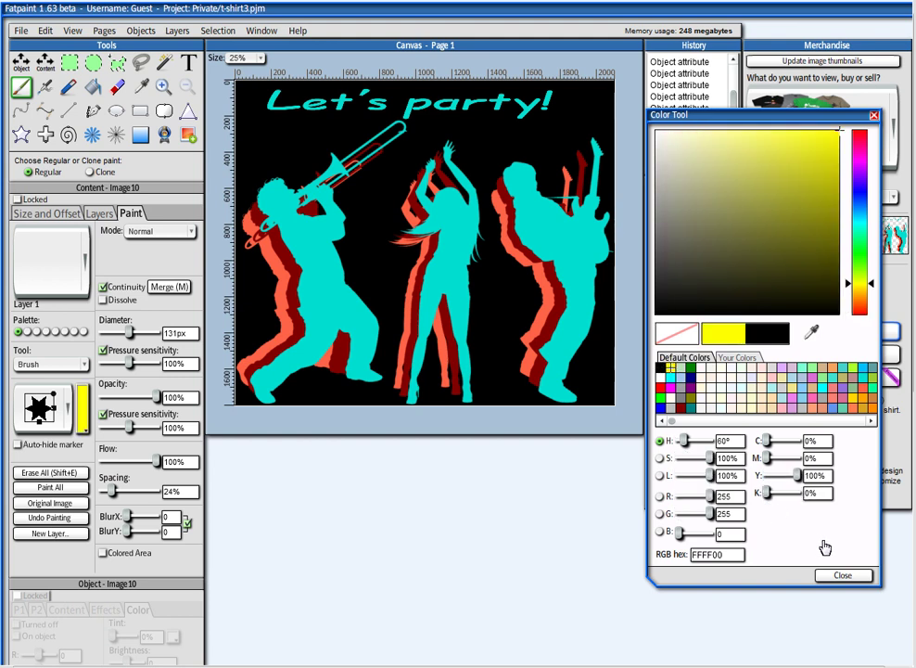
left_click(840, 575)
Step: Stamp four large yellow stars with the 131 px brush above the trombone player and dancer and in the gaps beside the dancer
left_click(282, 139)
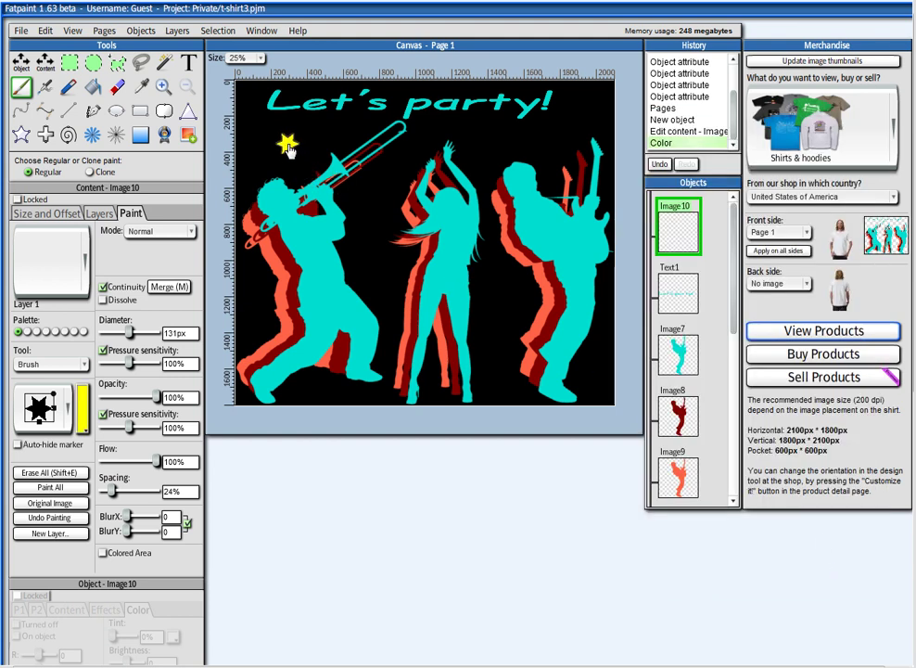
left_click(358, 179)
left_click(482, 132)
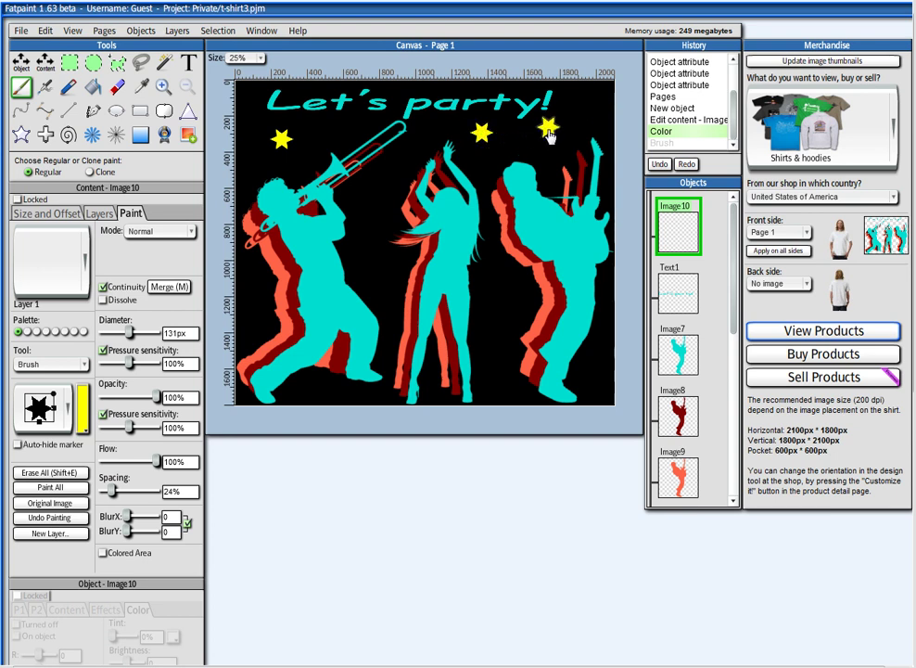
left_click(502, 299)
left_click(359, 199)
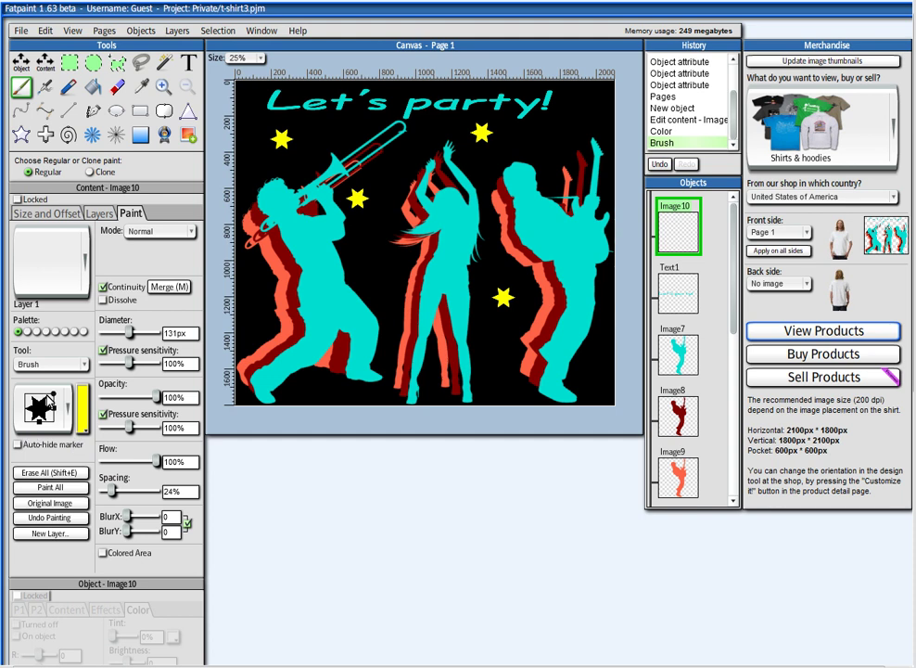
Step: Rotate the star tip, reduce the brush diameter to 93 px and stamp seven medium stars around the three band silhouettes
left_click_drag(52, 397, 59, 408)
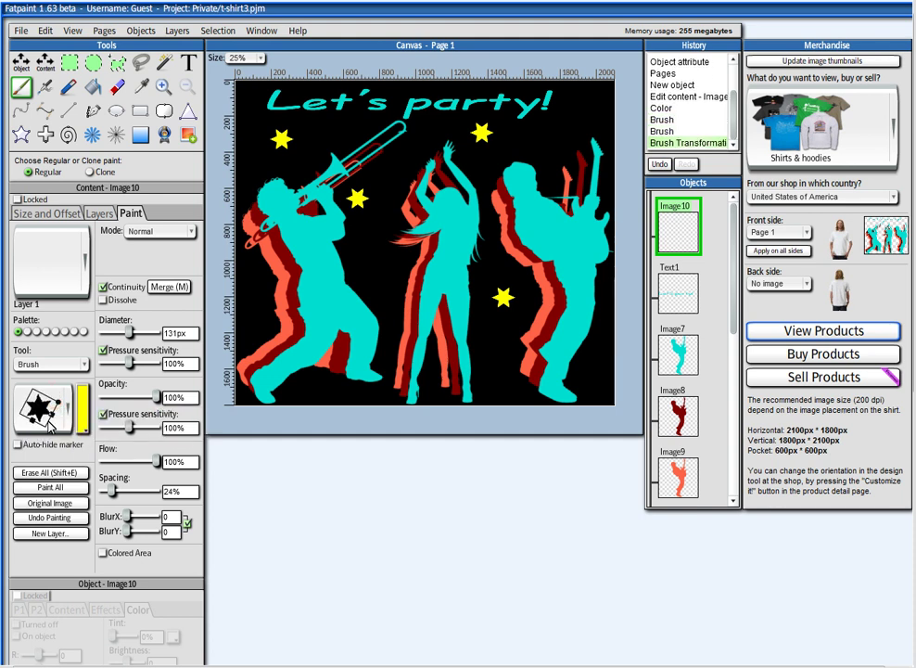
left_click_drag(130, 333, 124, 338)
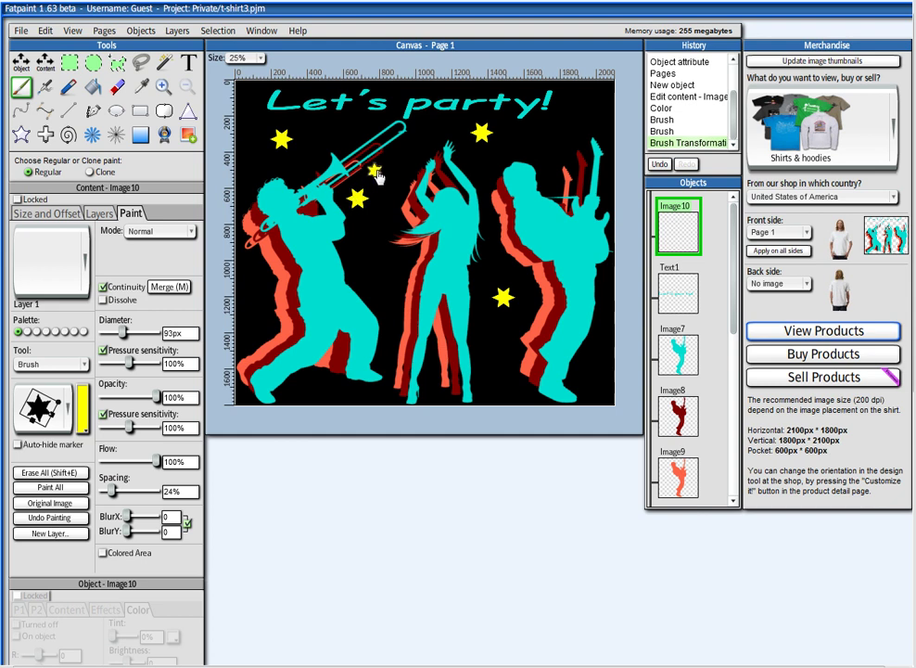
left_click(364, 242)
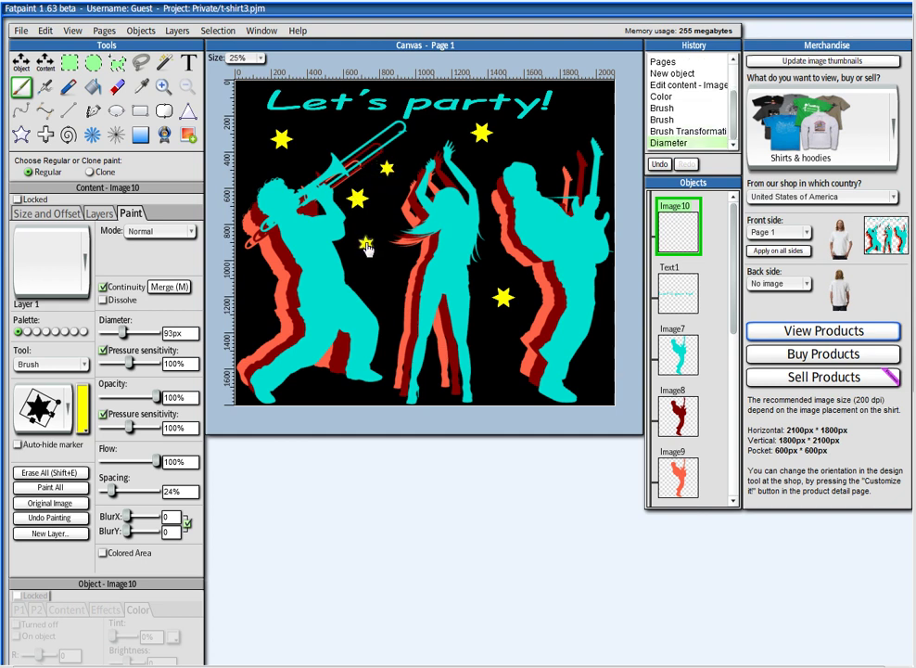
left_click(315, 142)
left_click(248, 165)
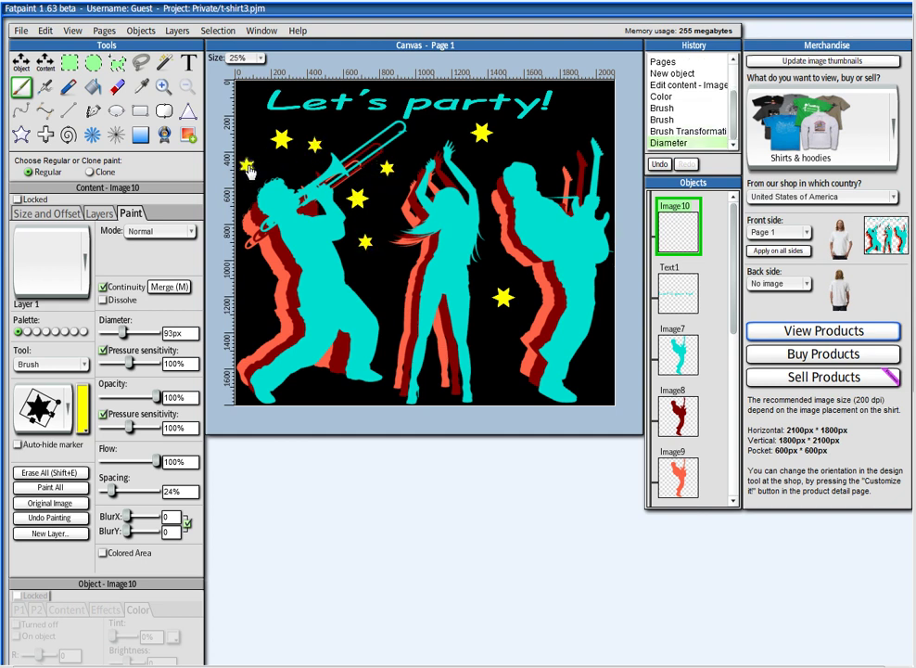
left_click(442, 136)
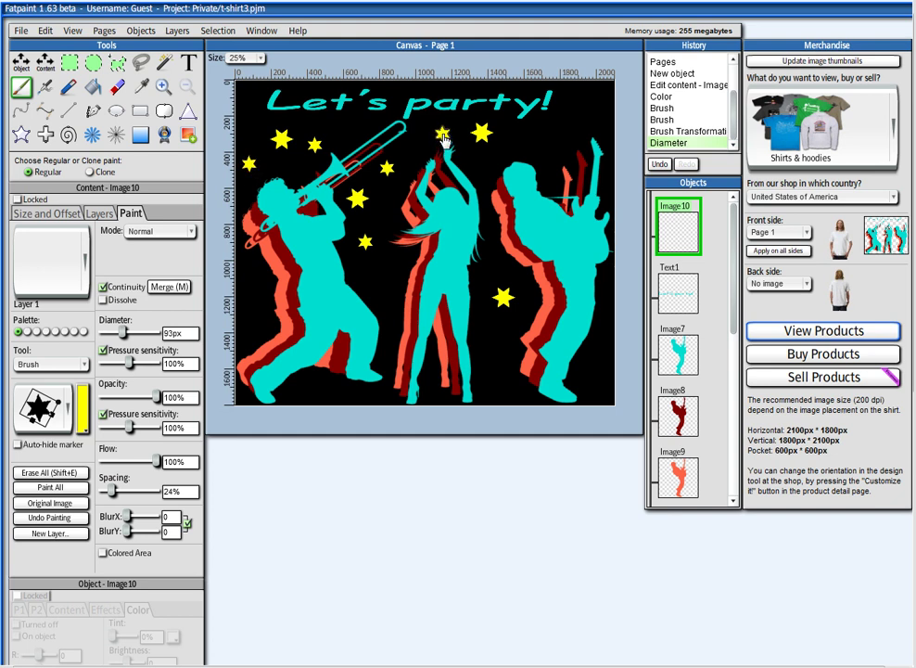
left_click(530, 141)
left_click(490, 266)
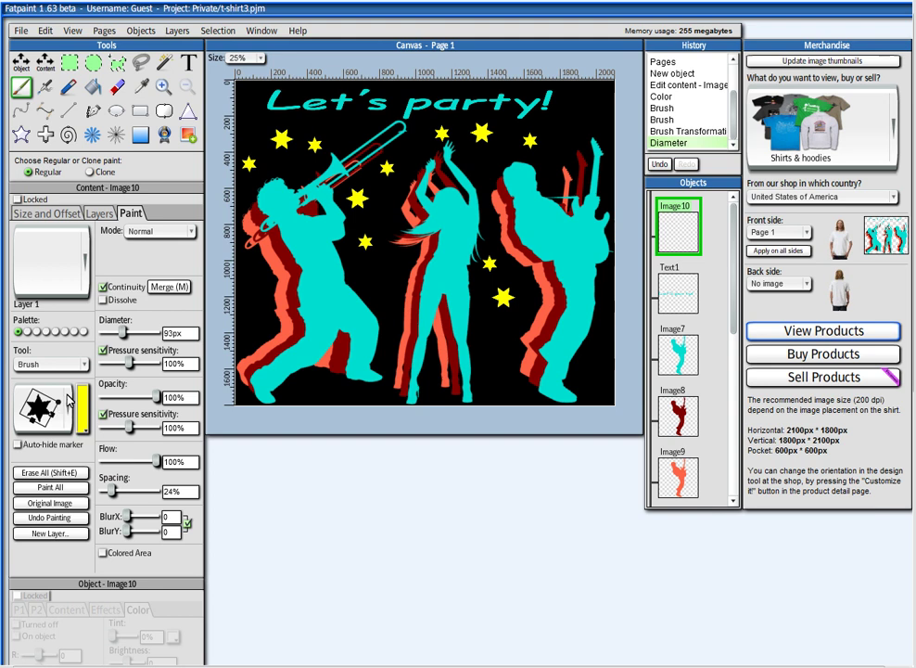
Step: Set the brush diameter to 61 px, rotate the tip again, stamp a few small stars between the figures and finish painting
left_click(131, 364)
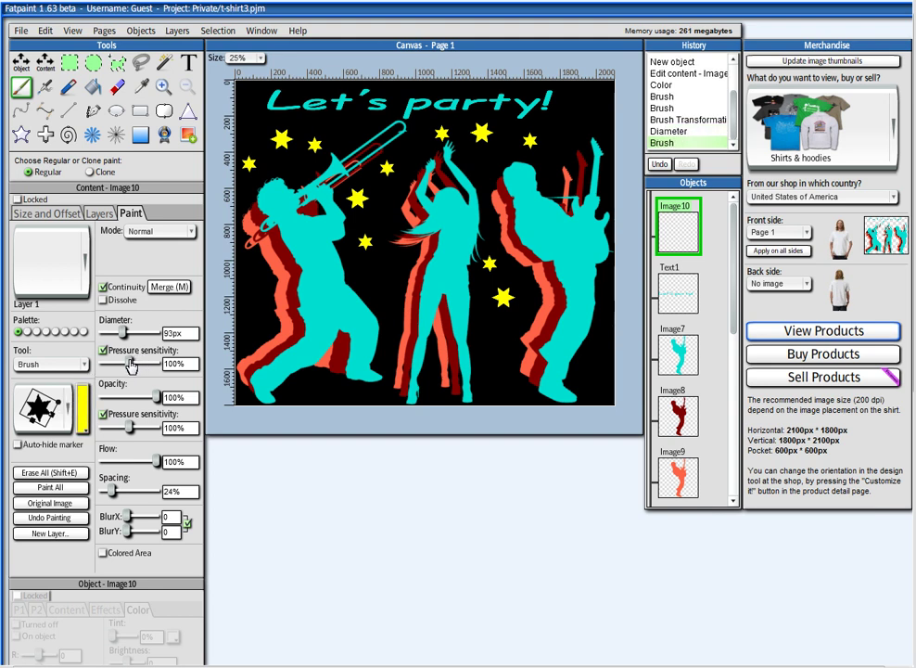
left_click_drag(127, 343, 117, 339)
left_click_drag(61, 411, 58, 405)
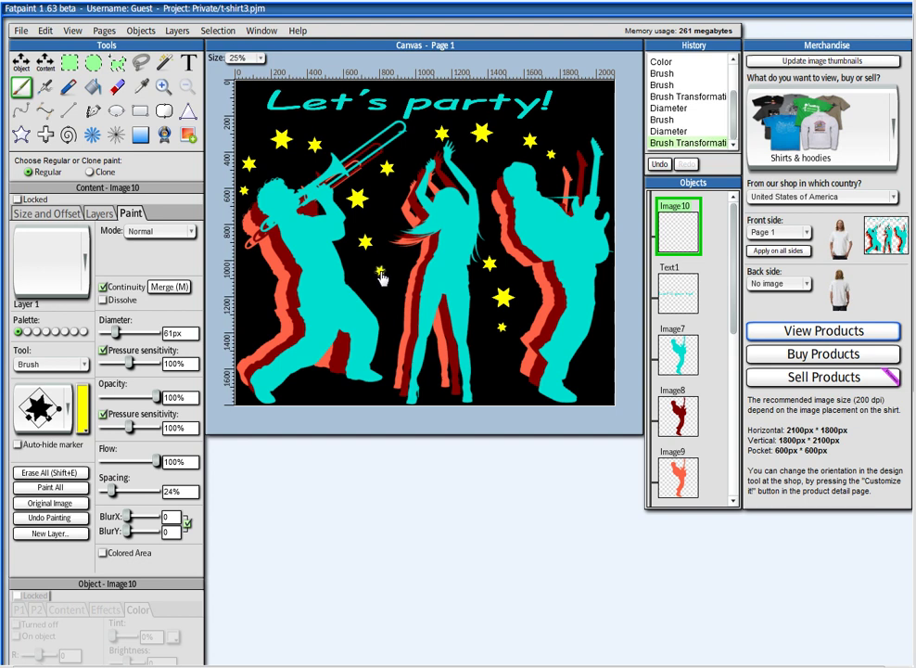
left_click(516, 365)
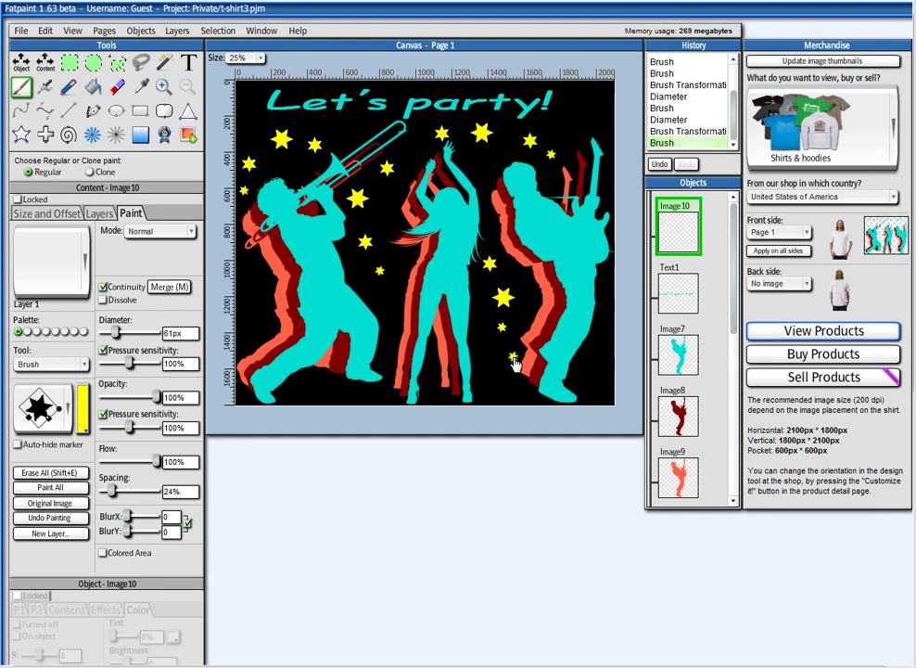
left_click(19, 61)
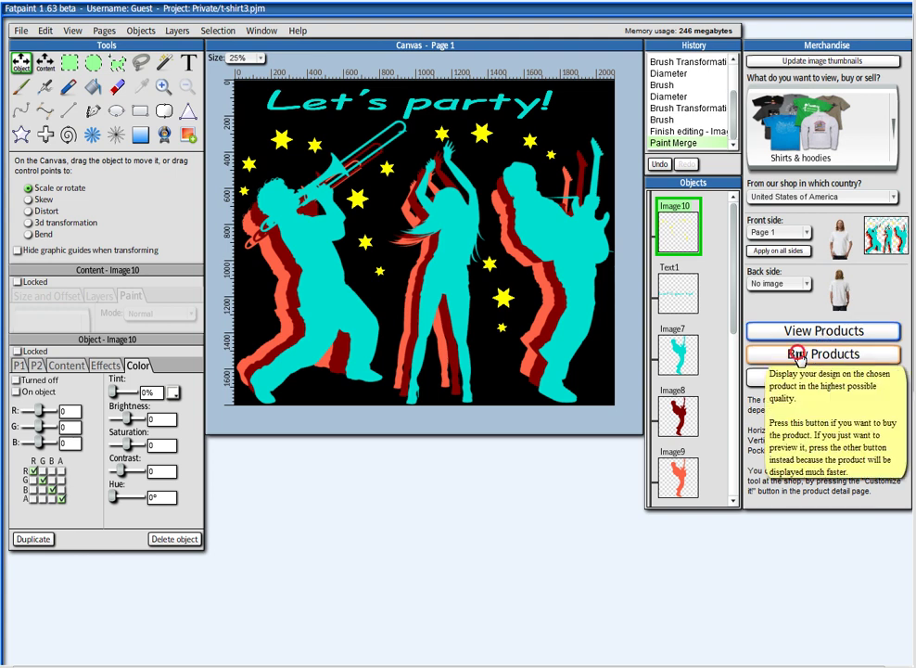
Step: Send the design to the Zazzle webshop for buying and open the Performance Micro-Fiber Singlet's product page
left_click(797, 355)
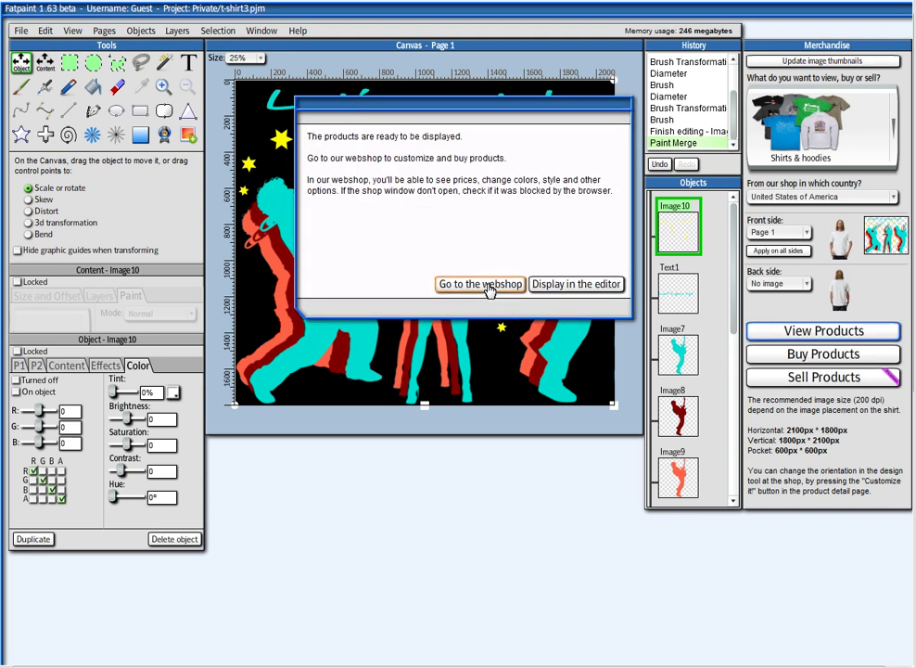
left_click(489, 283)
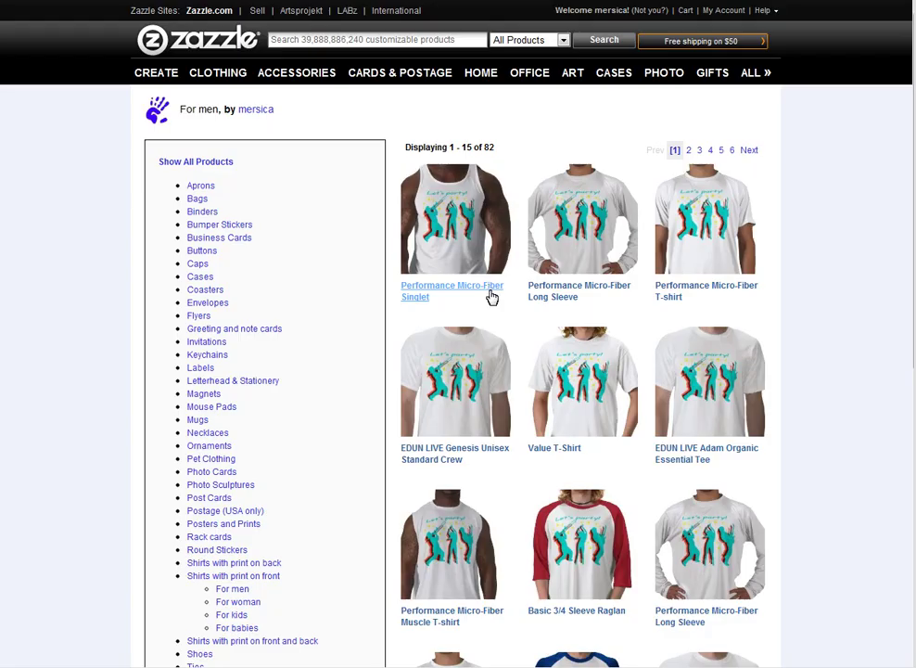
left_click(461, 227)
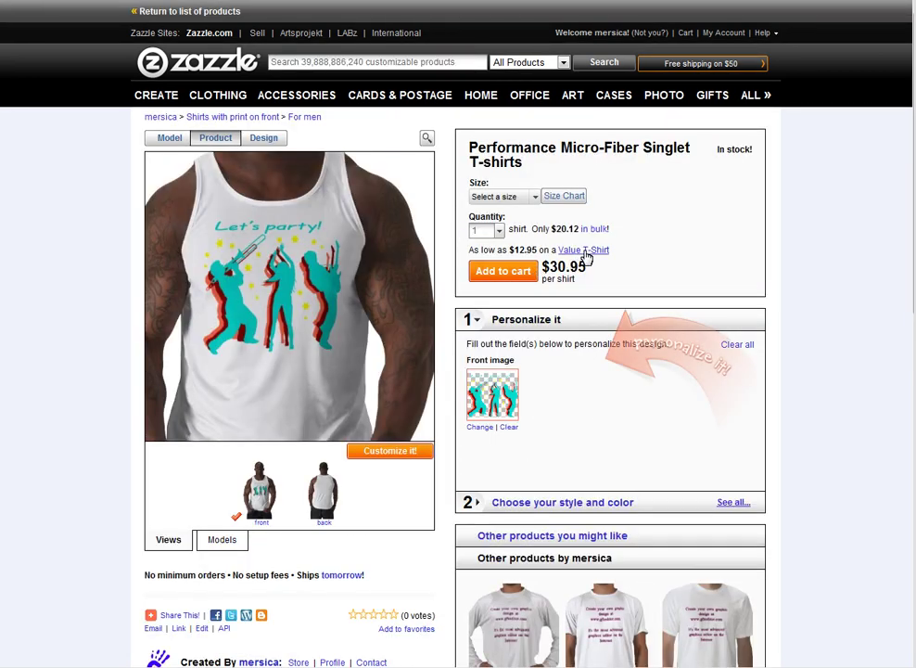
Step: Change the product style to Basic American Apparel T-Shirt and its colour to Black
scroll(656, 394, "down", 3)
left_click(556, 288)
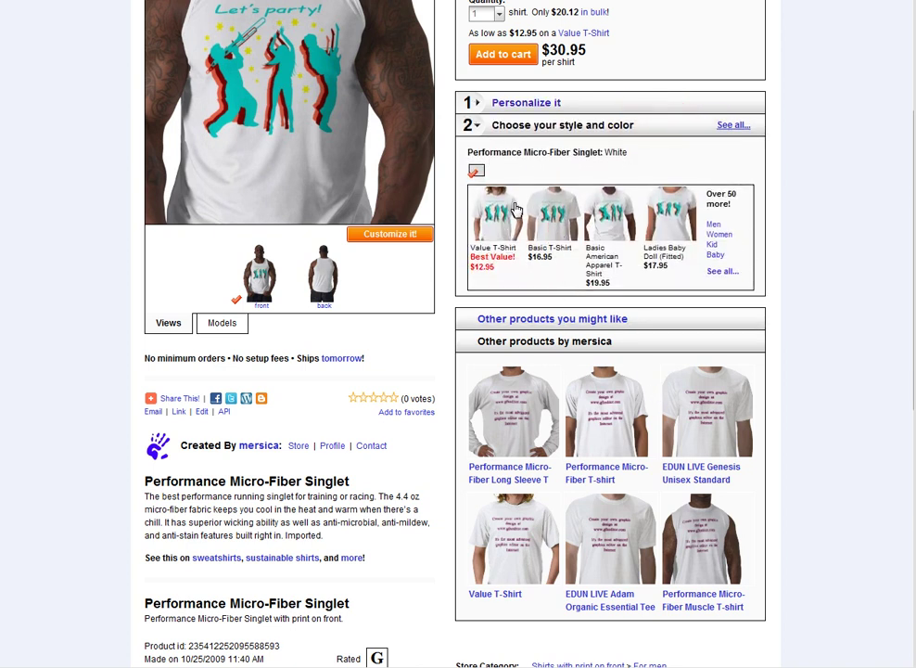
left_click(612, 222)
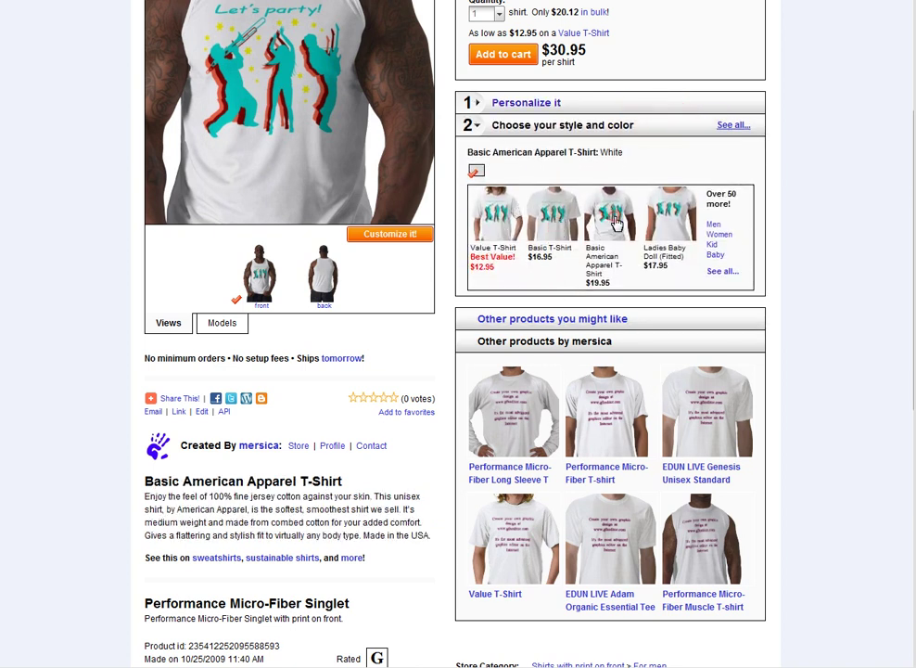
left_click(477, 174)
scroll(565, 264, "up", 3)
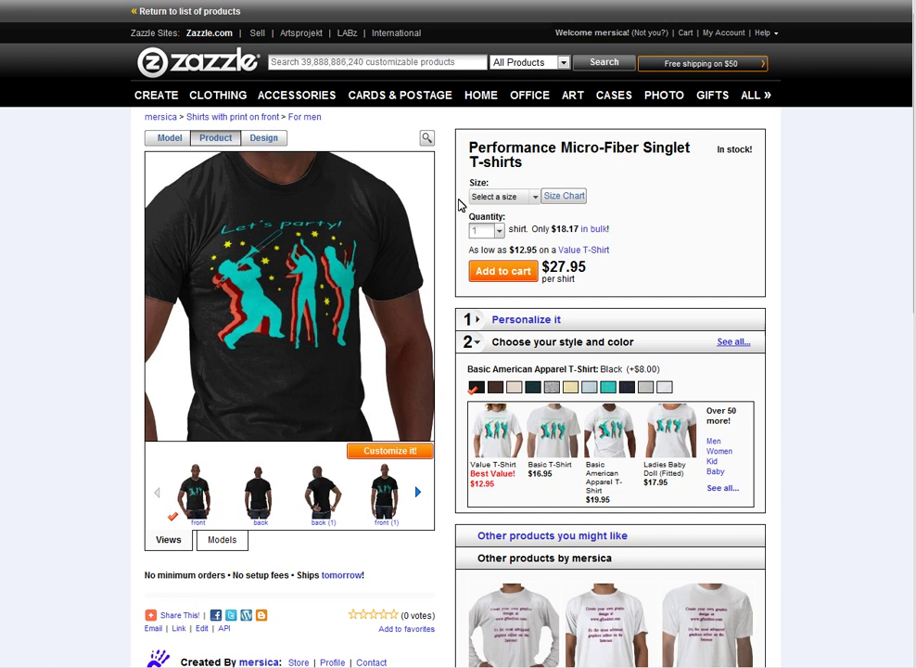
Step: Display the black shirt on the model and examine it enlarged, and do the same for the white Value T-Shirt
left_click(170, 138)
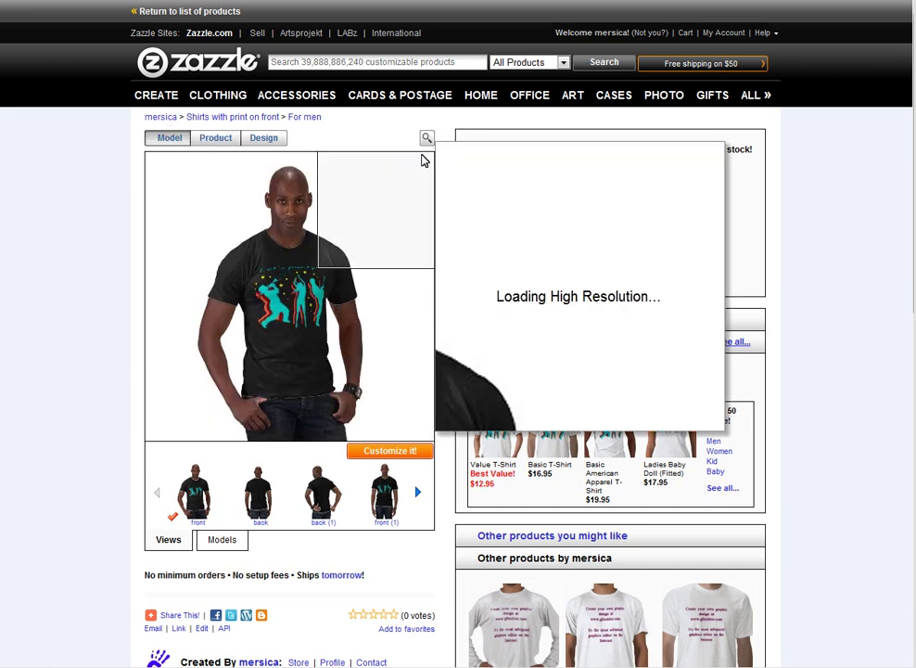
left_click(426, 139)
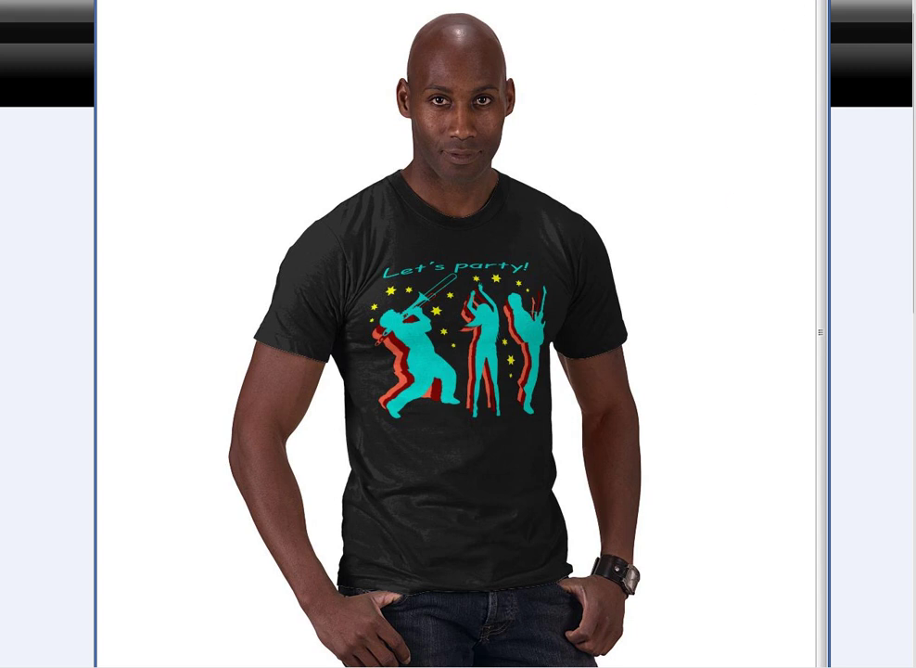
key("alt+F4")
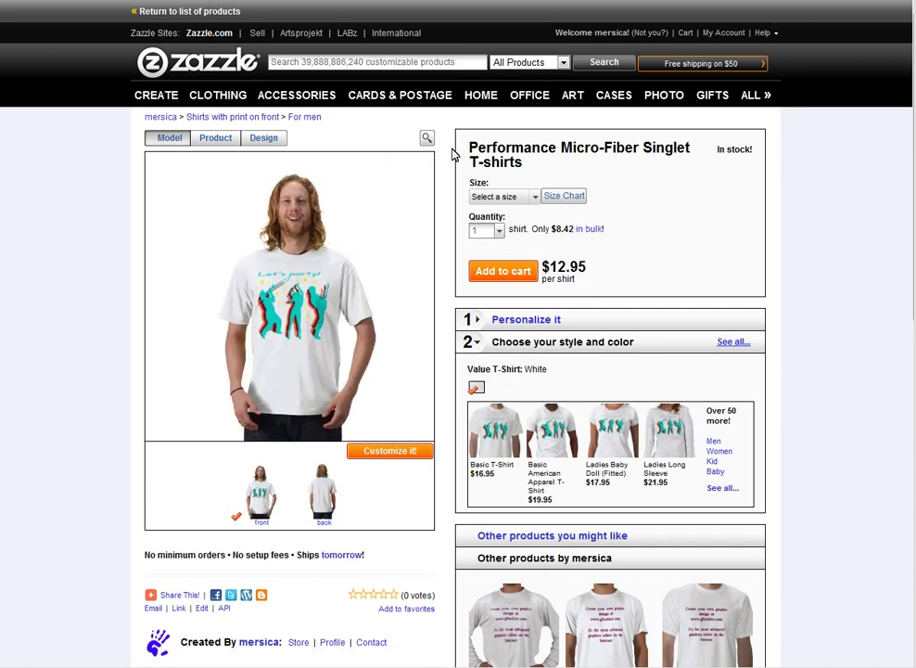
left_click(427, 137)
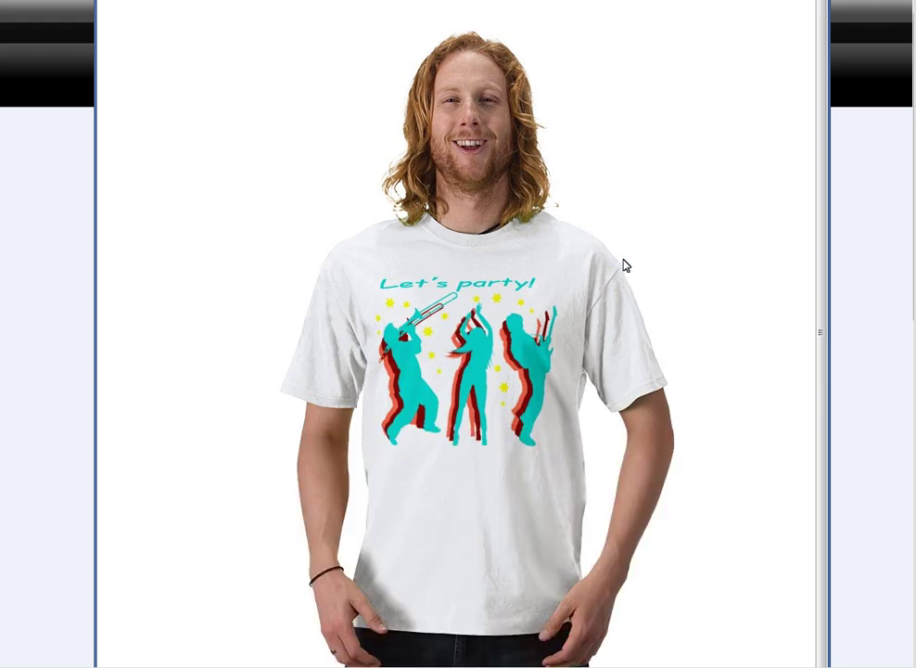